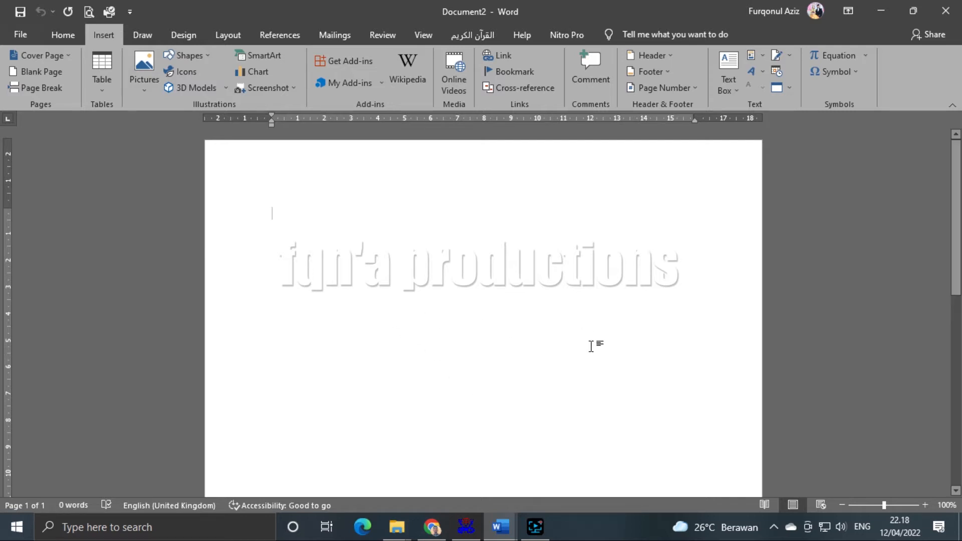
- Check the account and Office product information, then return to the document
click(23, 33)
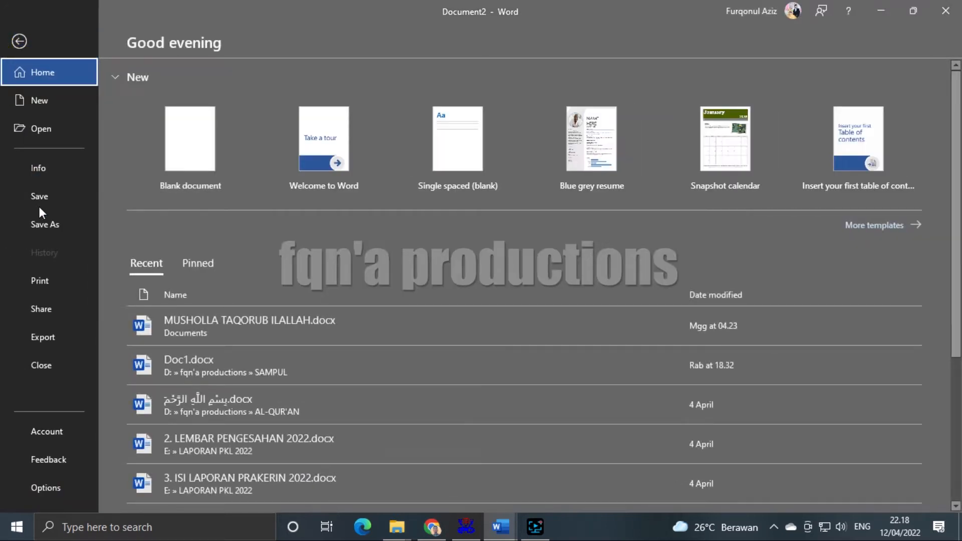
click(66, 432)
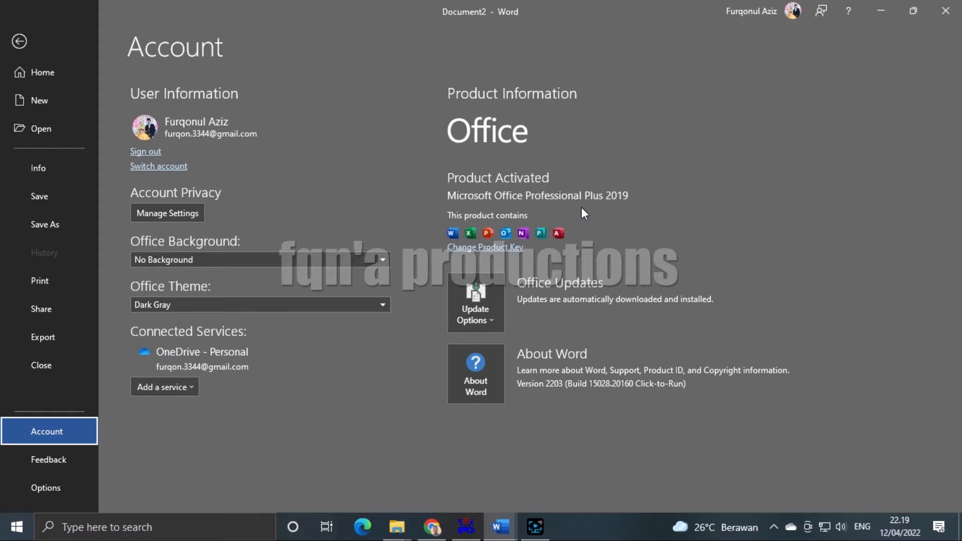
click(21, 43)
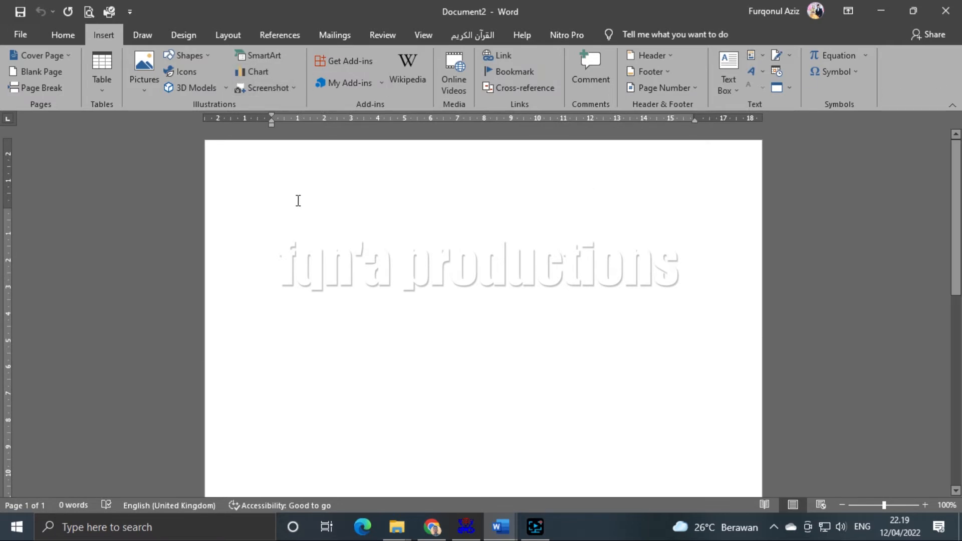
- Bring up the SmartArt chooser and browse the List, Process, Cycle and Hierarchy layouts
click(267, 55)
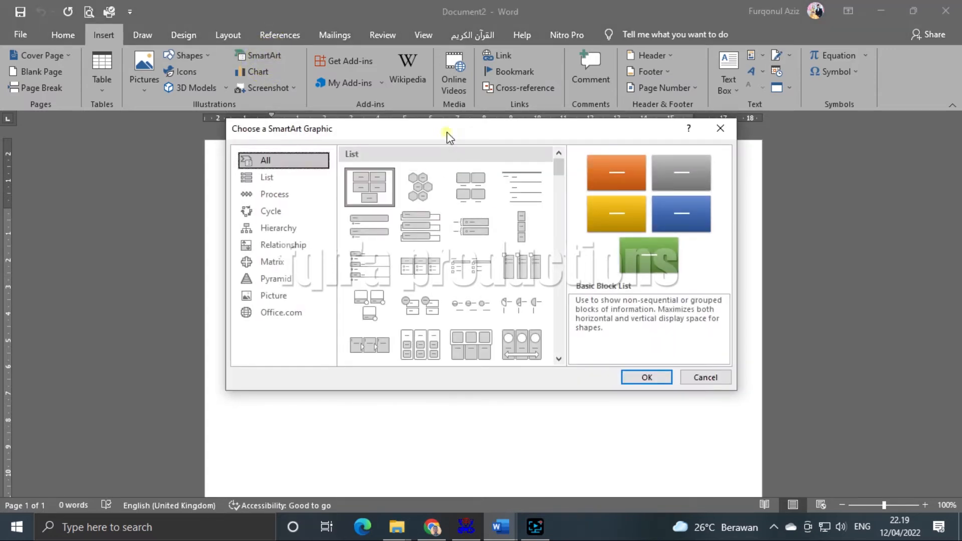
drag(447, 137, 410, 127)
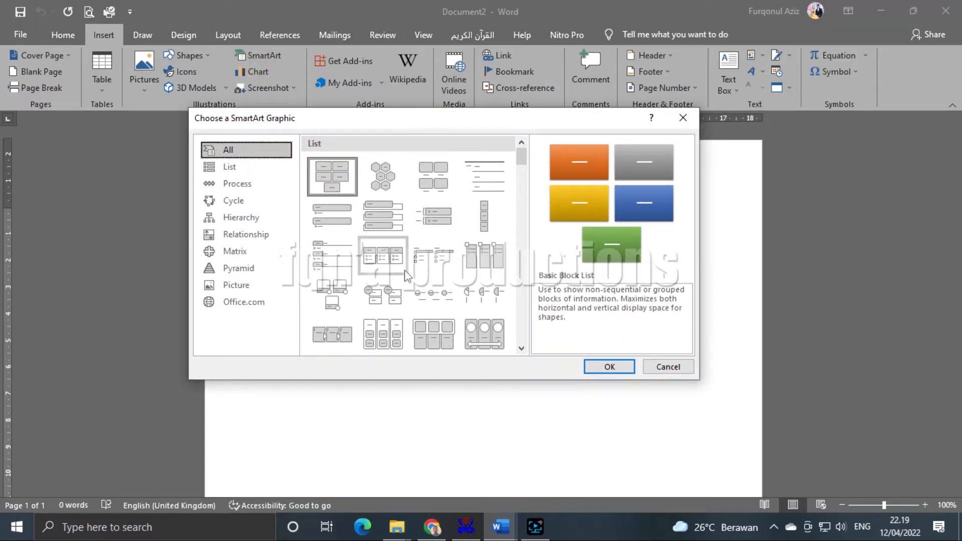
scroll(407, 276, down, 5)
scroll(407, 276, down, 5)
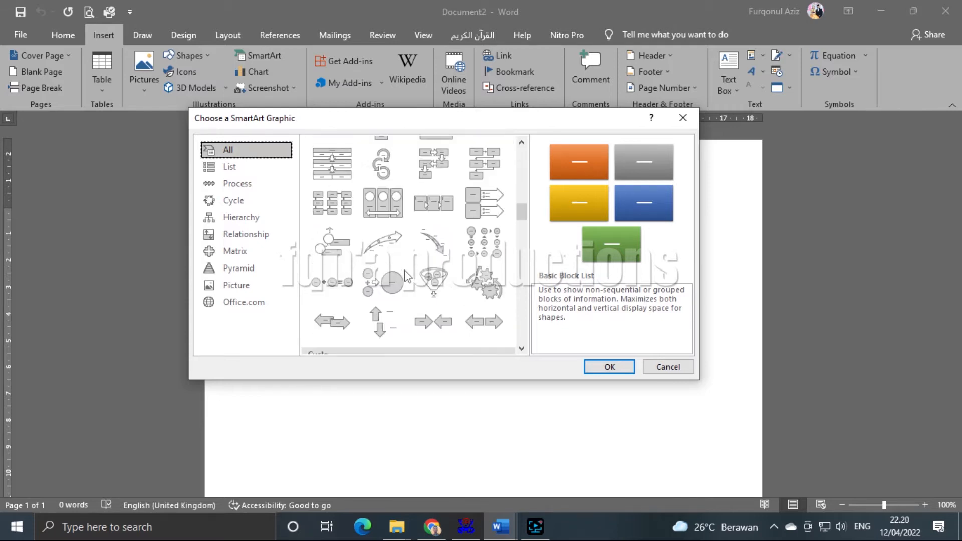
scroll(407, 276, up, 10)
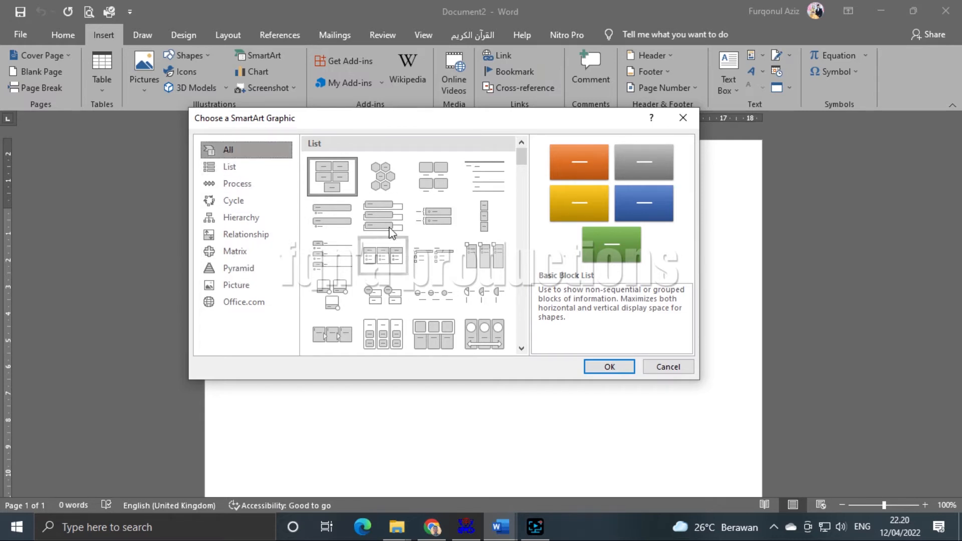
click(240, 172)
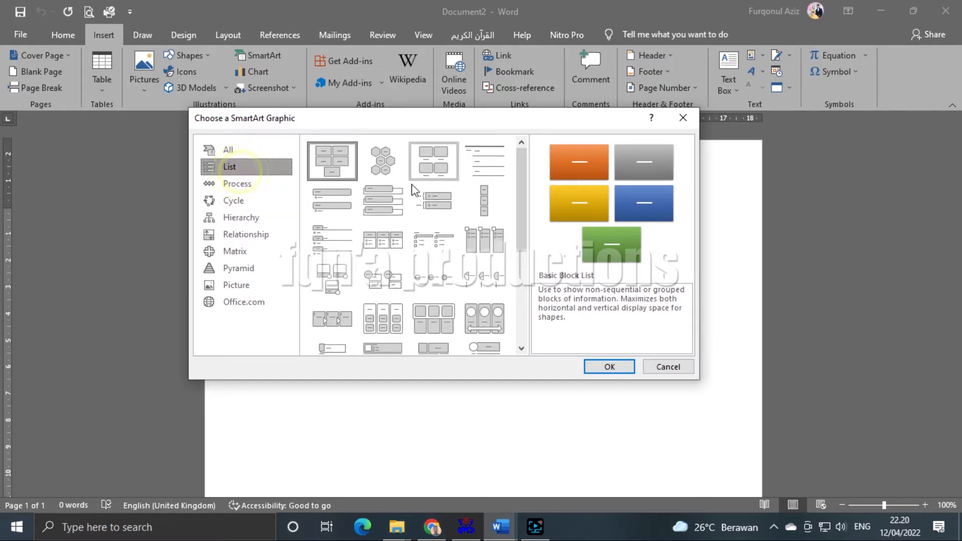
click(235, 186)
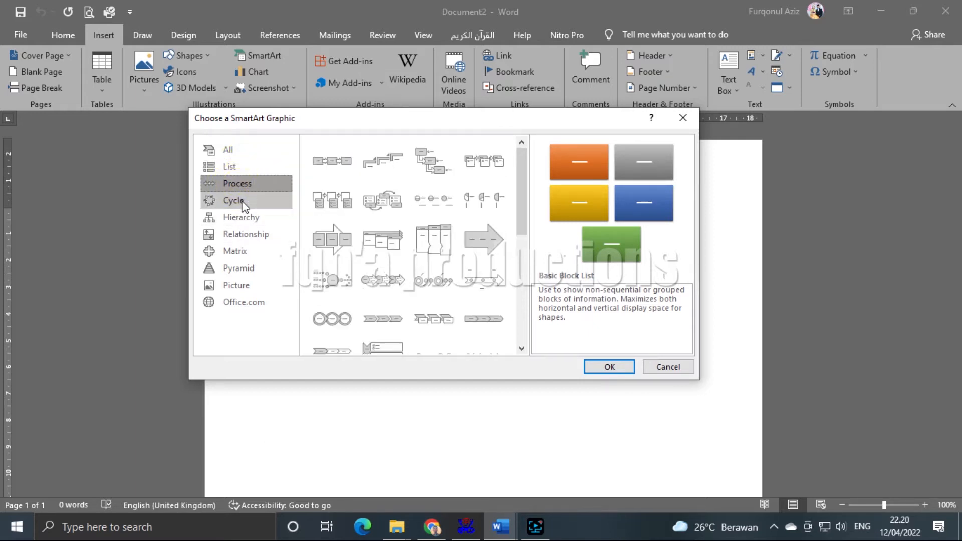
click(242, 202)
click(241, 217)
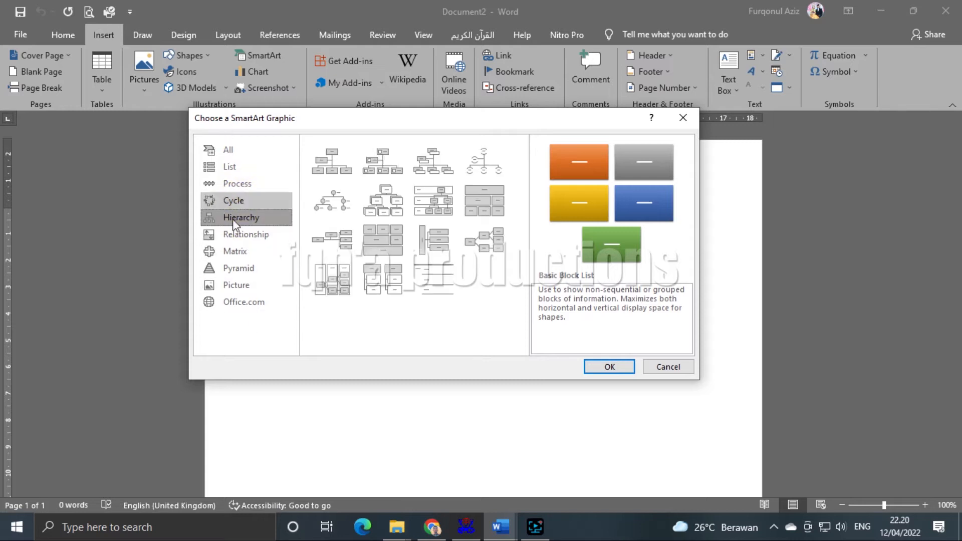
click(241, 167)
scroll(380, 286, down, 3)
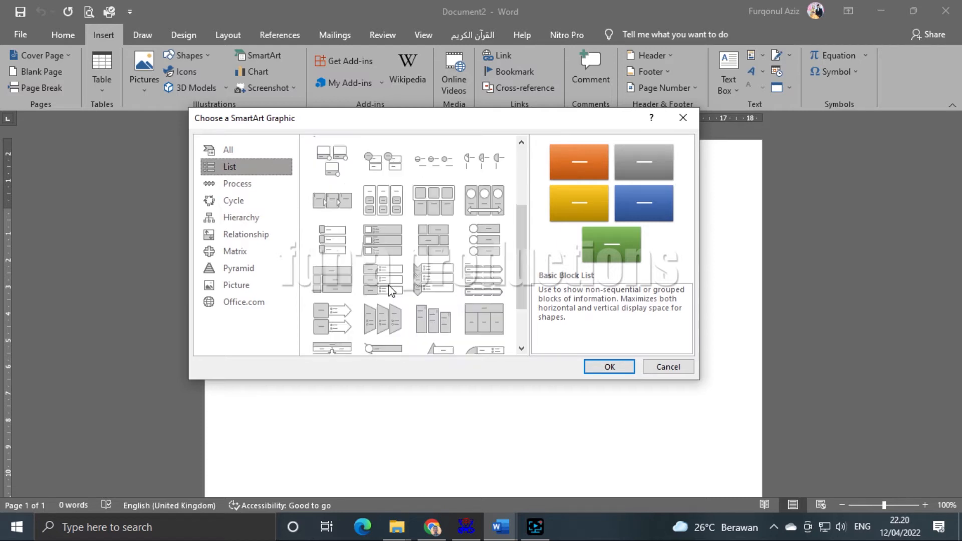
scroll(390, 291, down, 3)
scroll(391, 286, up, 6)
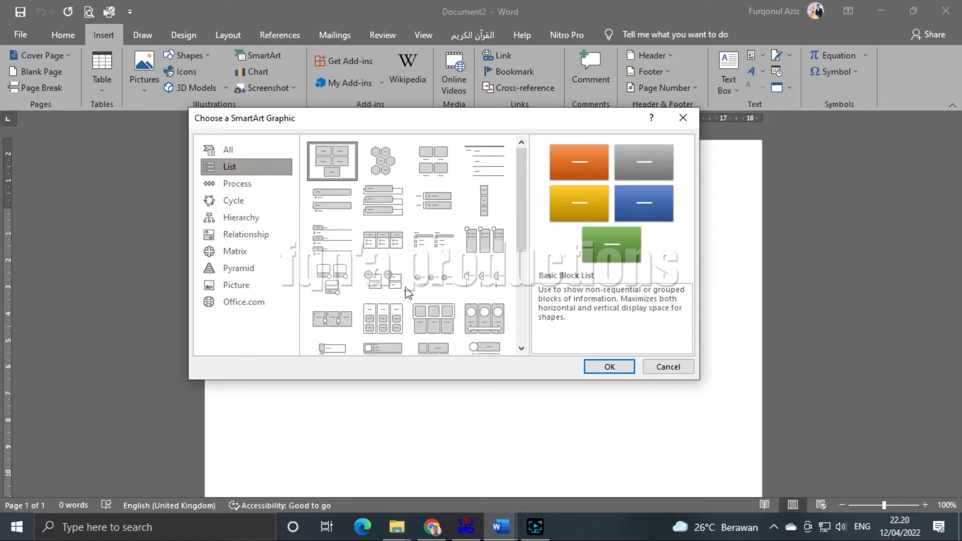
- Browse the remaining categories through Office.com, then pick List > Picture Accent List
click(268, 189)
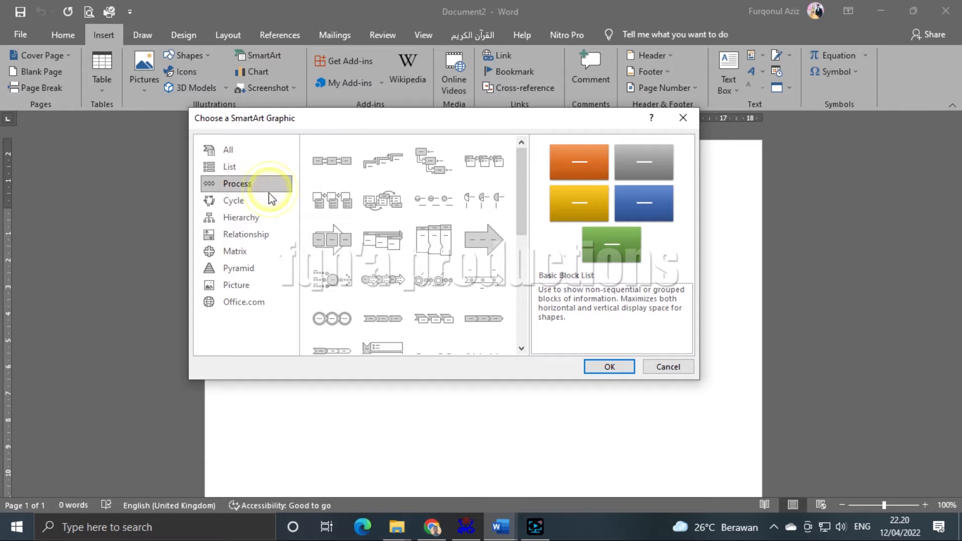
scroll(401, 293, down, 3)
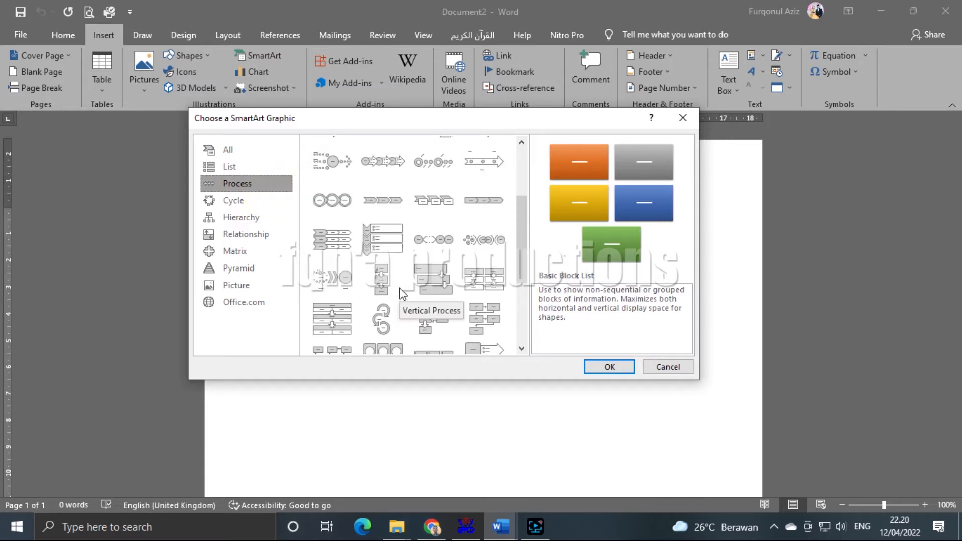
scroll(400, 292, up, 3)
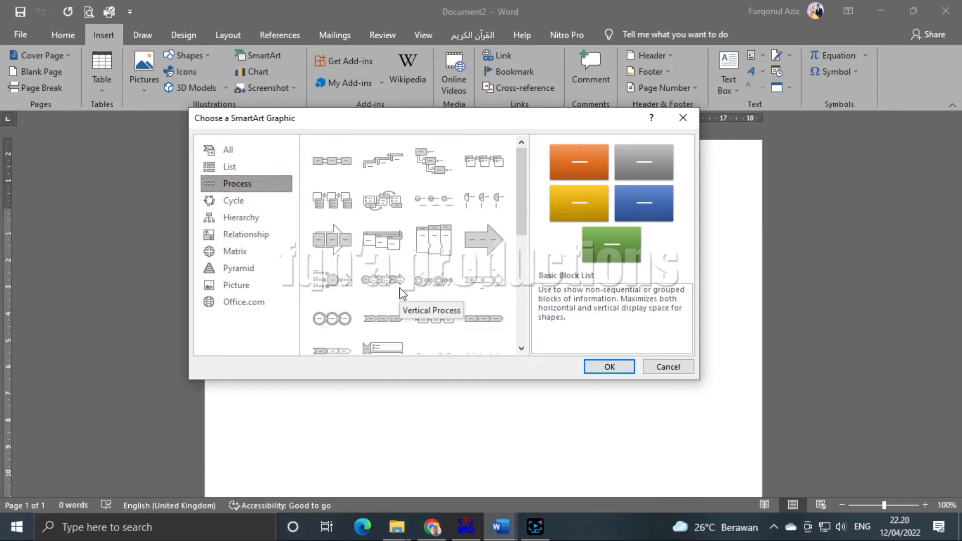
click(251, 203)
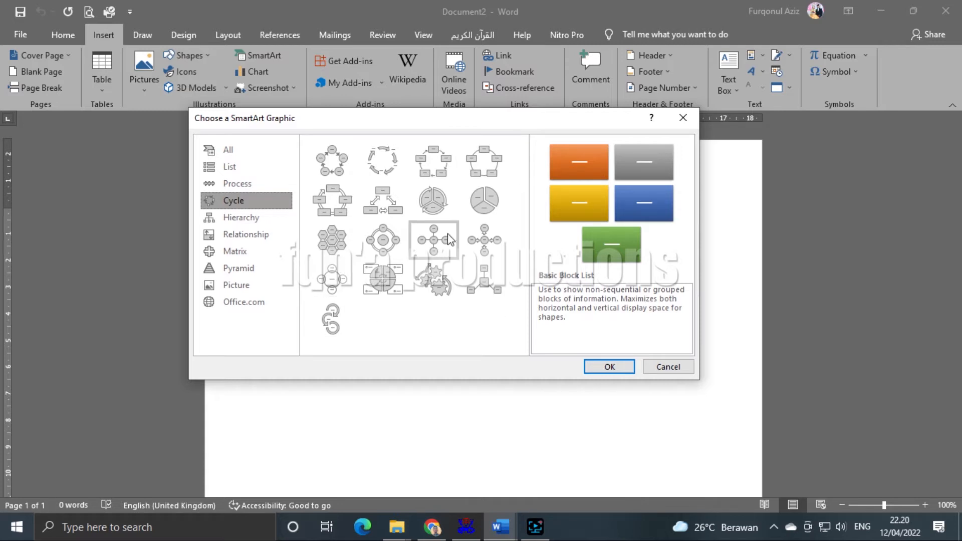
click(245, 217)
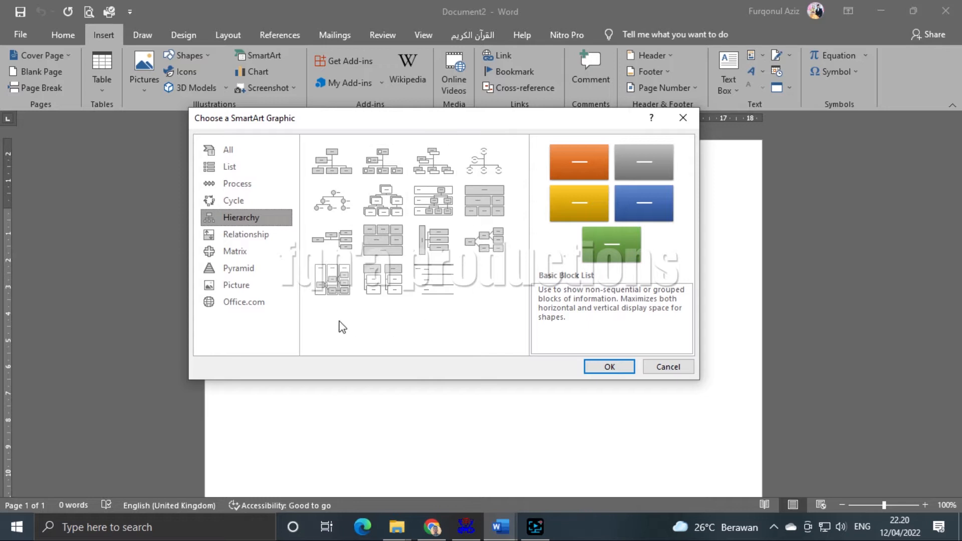
click(260, 235)
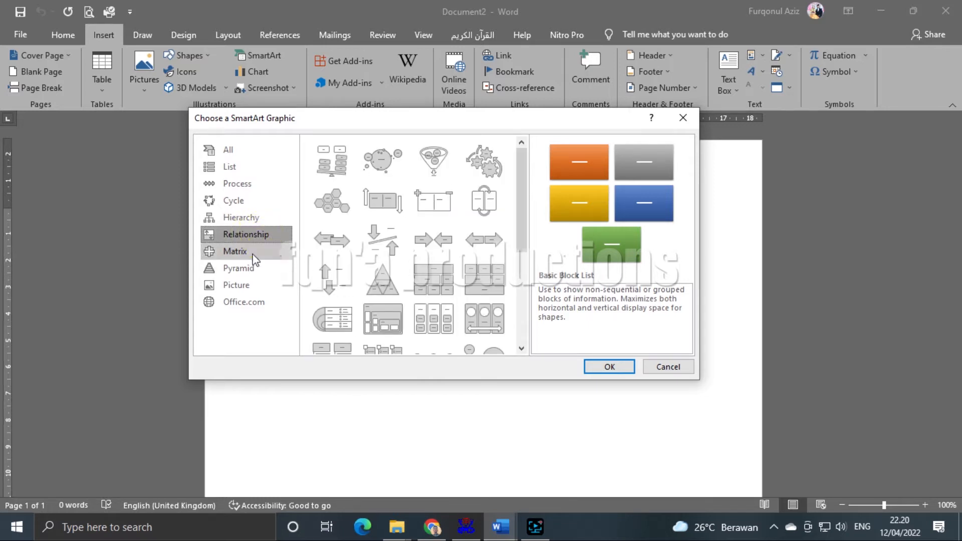
click(253, 255)
click(249, 267)
click(247, 284)
click(247, 303)
click(235, 298)
click(231, 167)
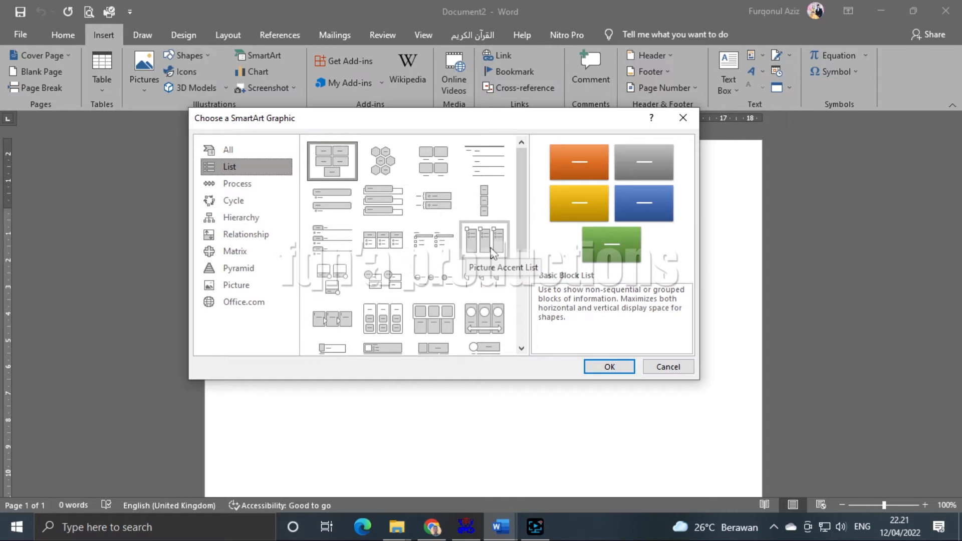
click(496, 246)
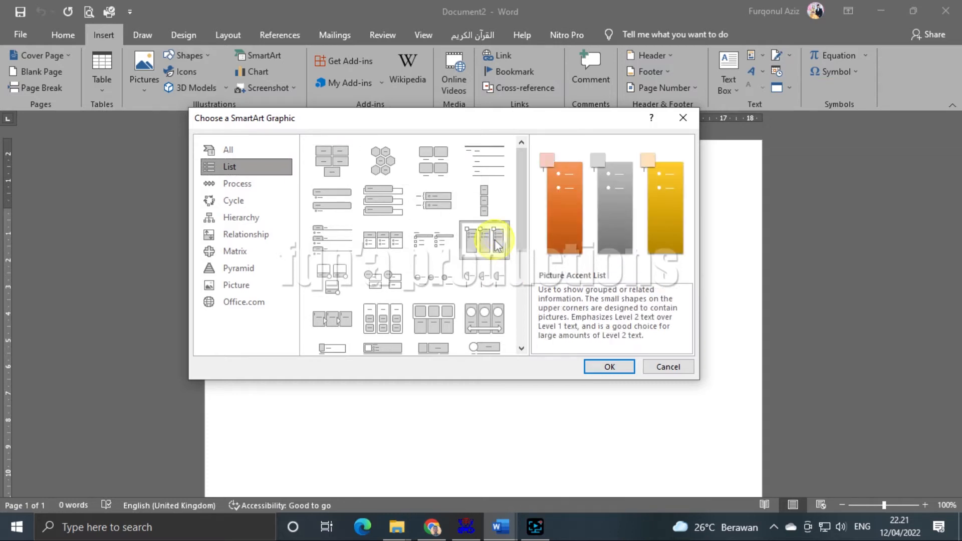
- Insert the Picture Accent List graphic and compare its Format and Design options
click(601, 368)
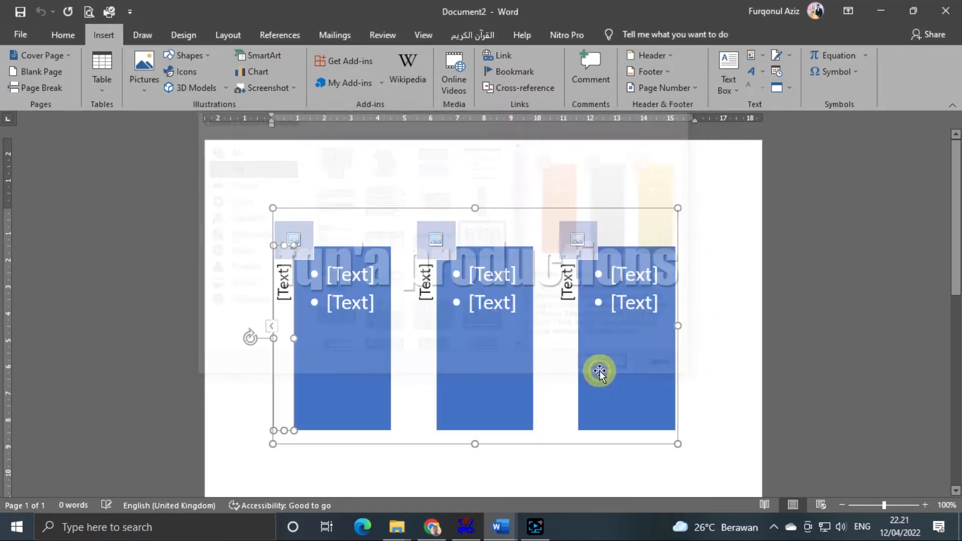
scroll(492, 346, down, 5)
scroll(492, 346, up, 7)
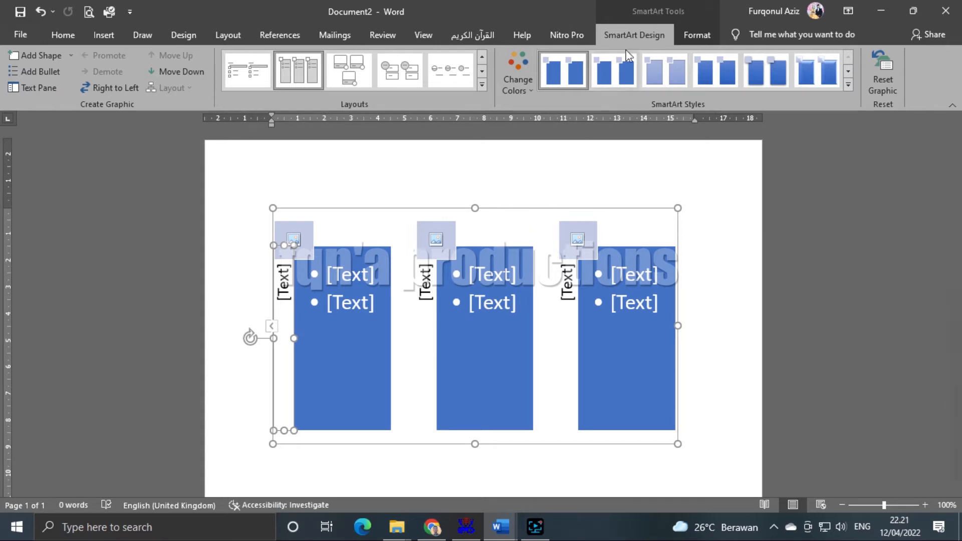
click(690, 37)
click(643, 35)
click(682, 37)
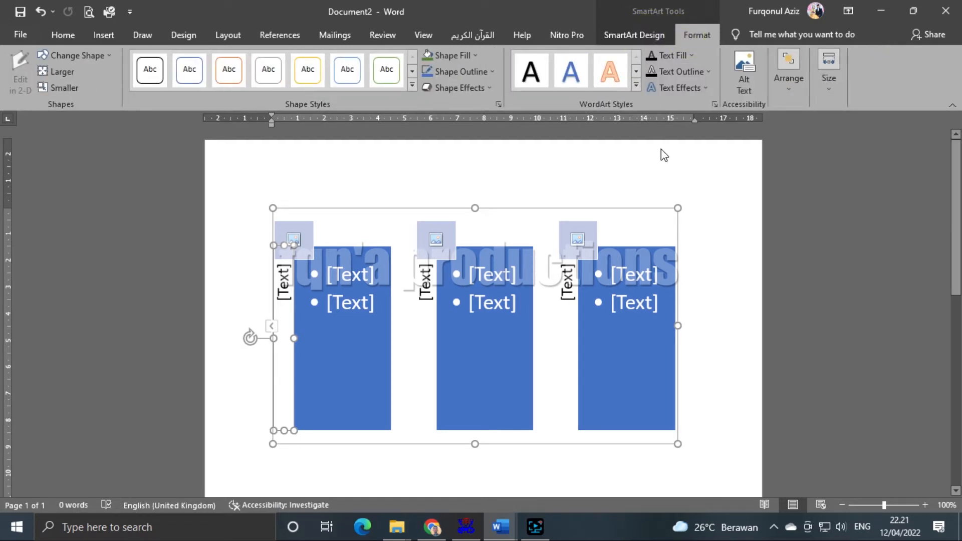
click(632, 37)
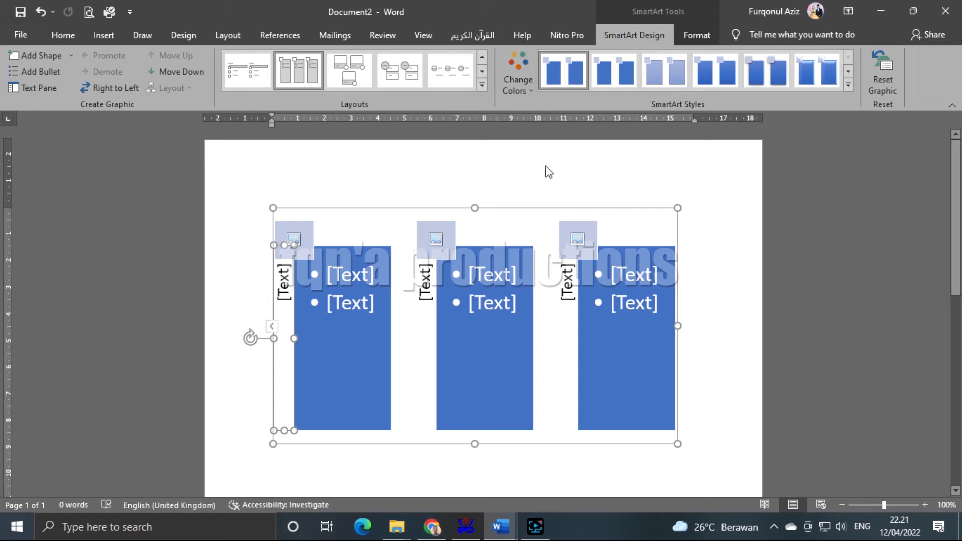
- Try arrow, stacked-box and picture-row layouts, settling on the tall picture-column layout
click(481, 86)
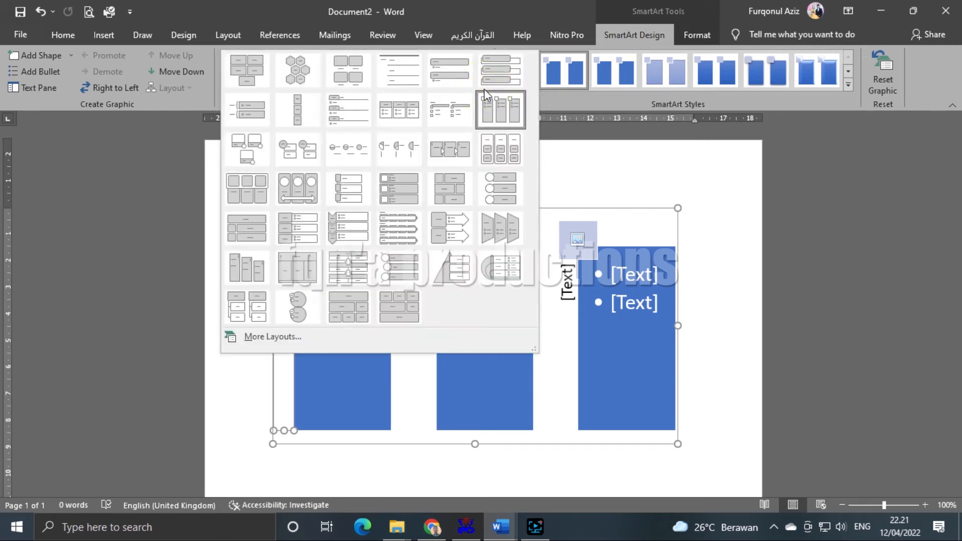
click(677, 257)
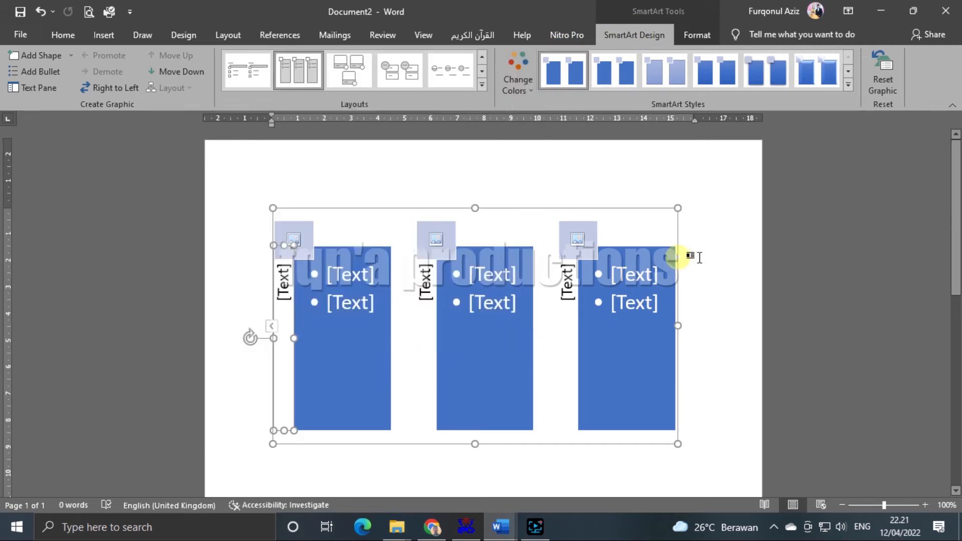
click(482, 85)
click(446, 153)
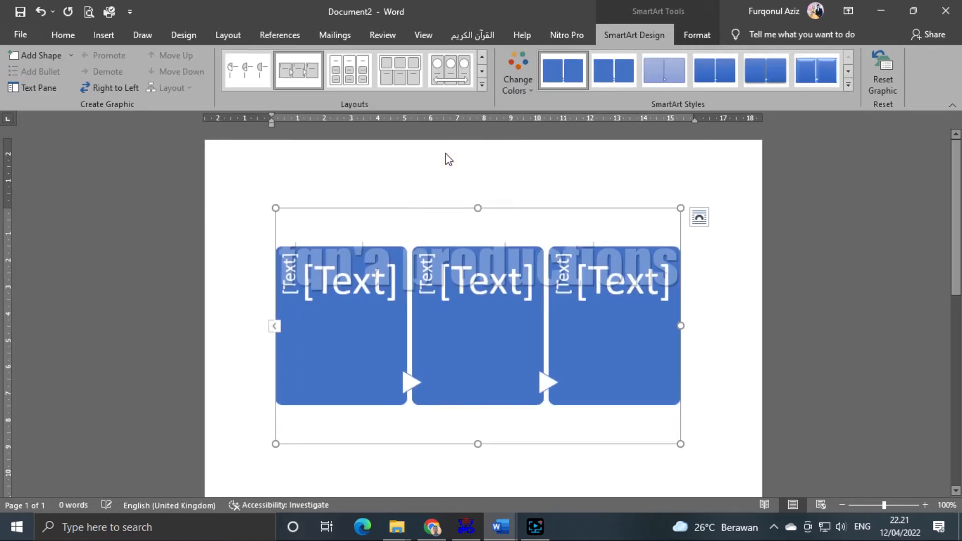
click(482, 87)
click(508, 155)
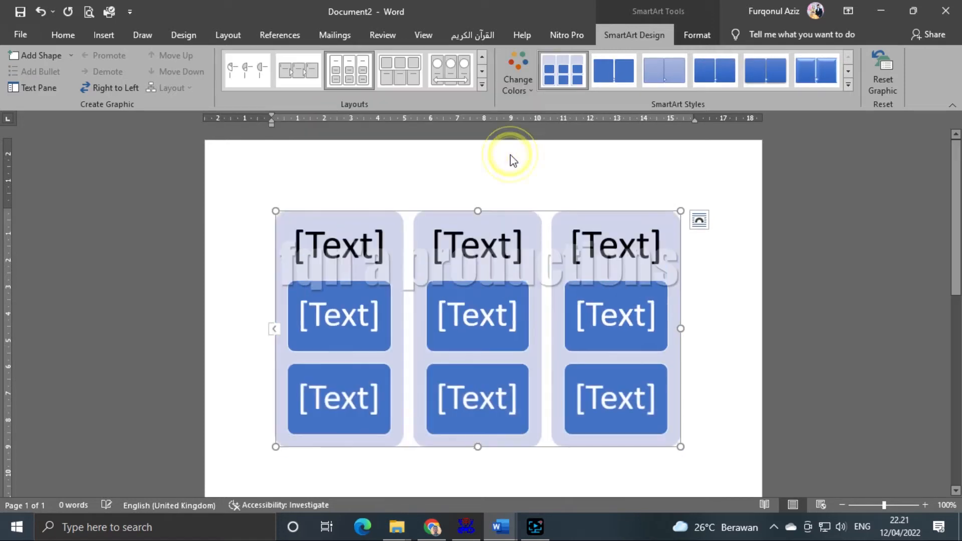
click(482, 87)
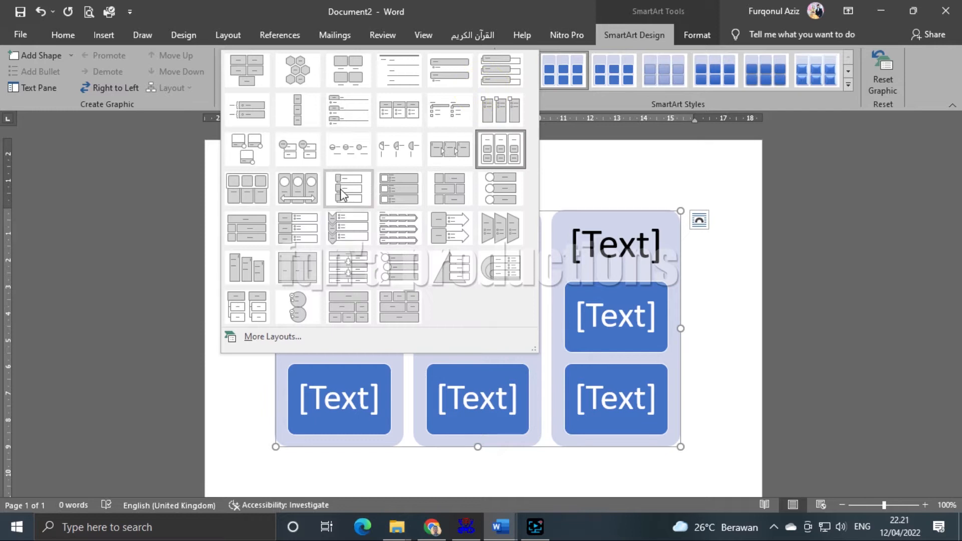
click(358, 218)
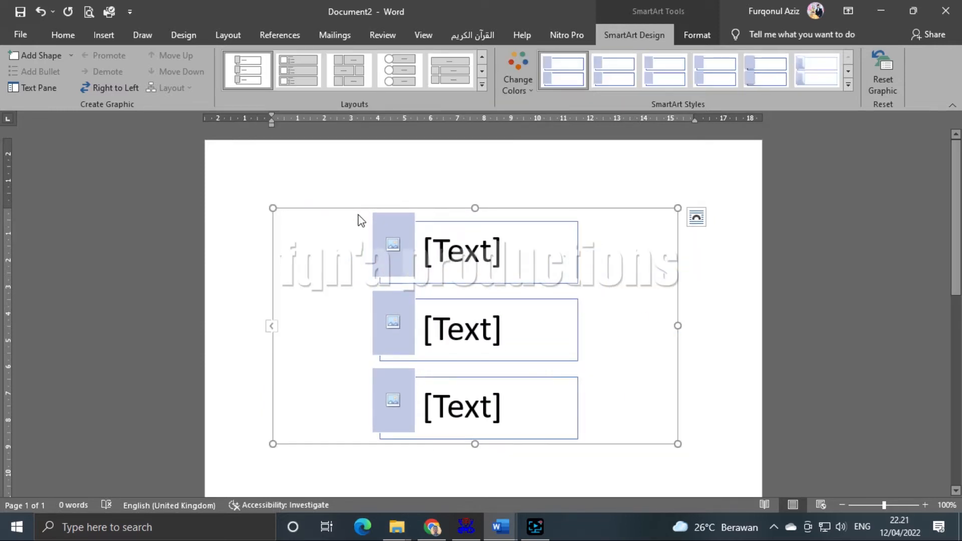
click(483, 85)
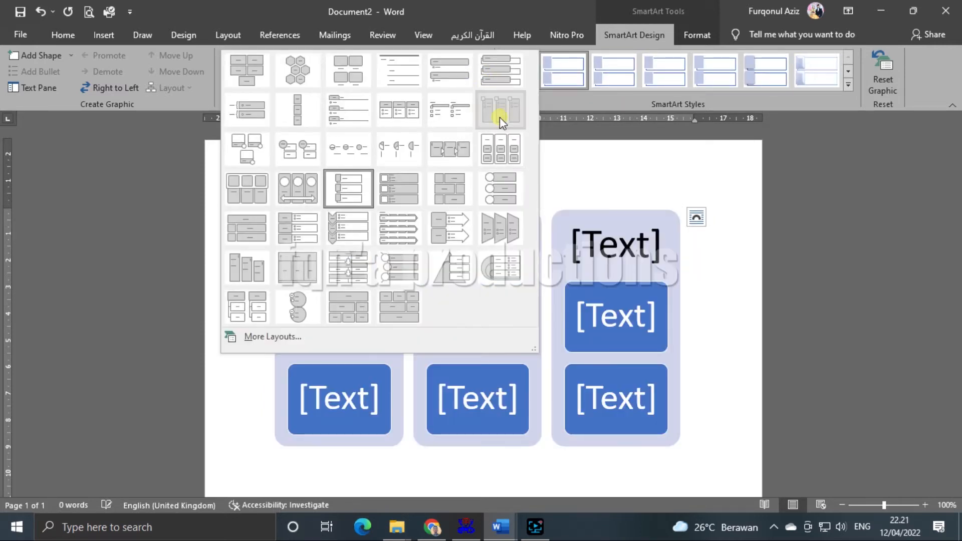
click(500, 115)
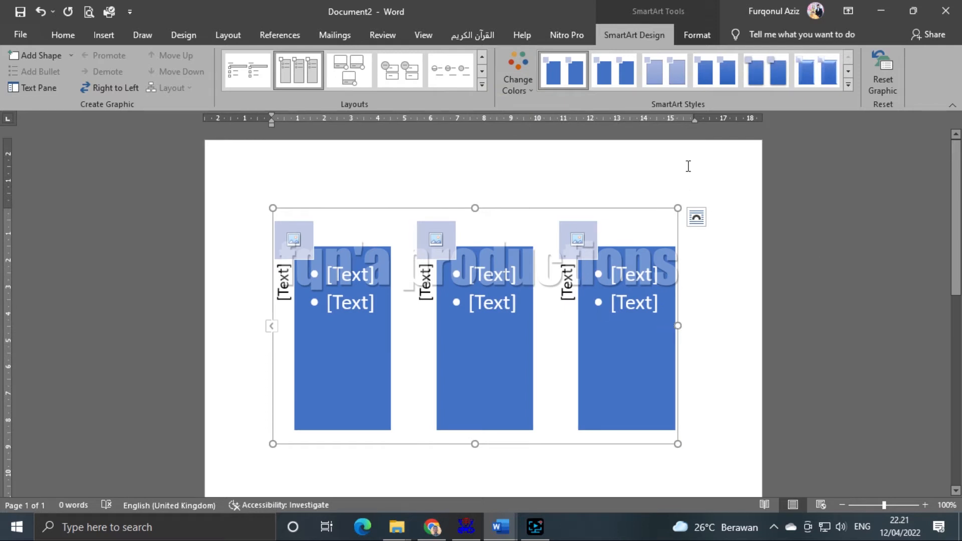
- Browse the Change Colors schemes and close them without changing the colour
click(522, 89)
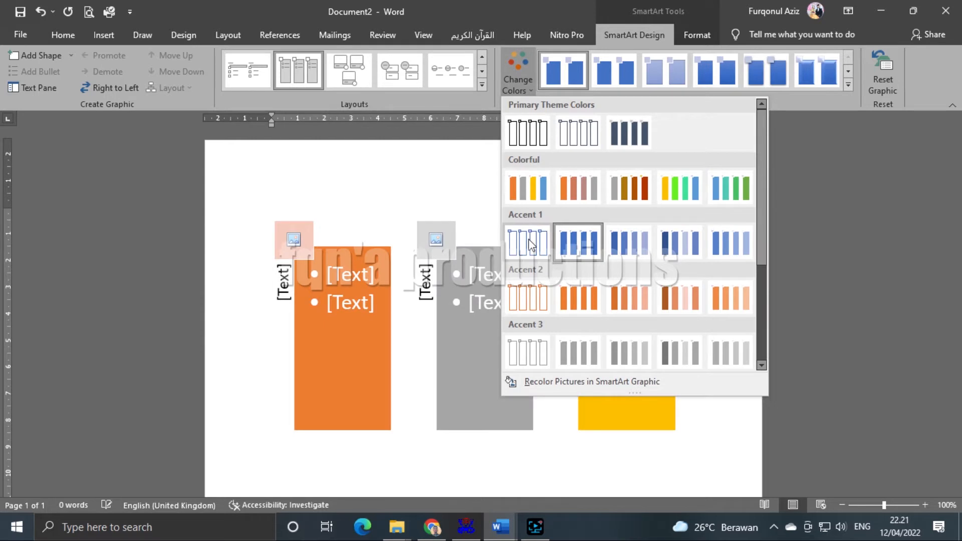
scroll(674, 308, down, 3)
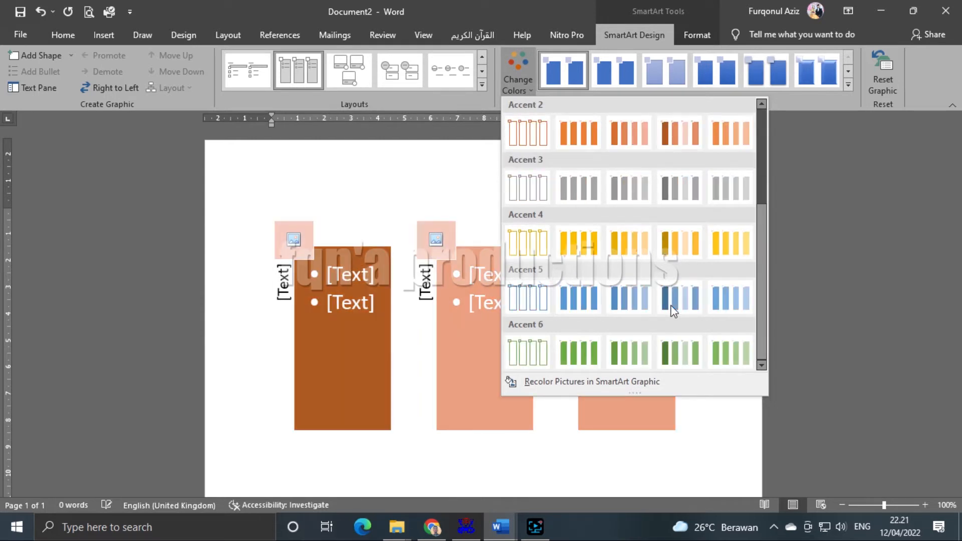
scroll(674, 308, up, 2)
click(565, 1)
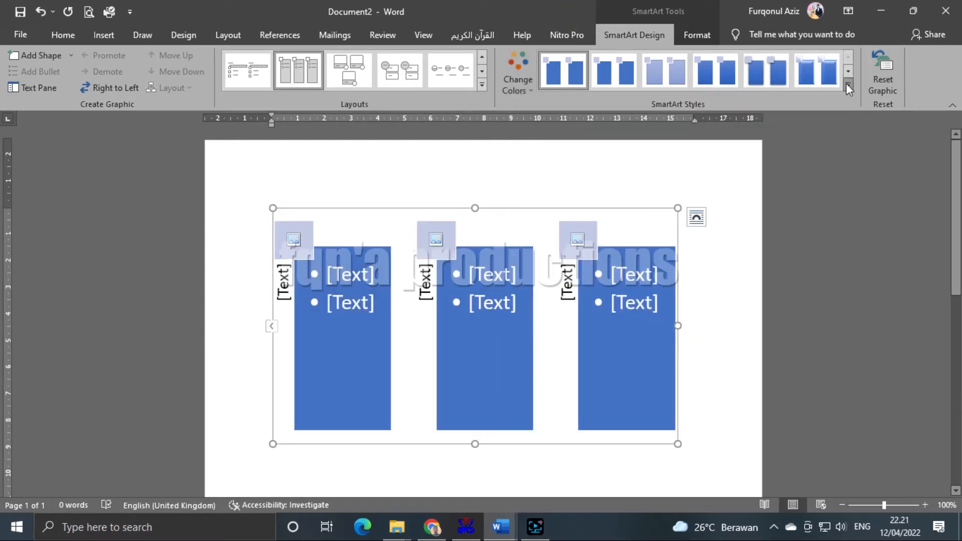
- Preview the SmartArt Styles gallery, keep the flat style, and show the Format options
click(846, 89)
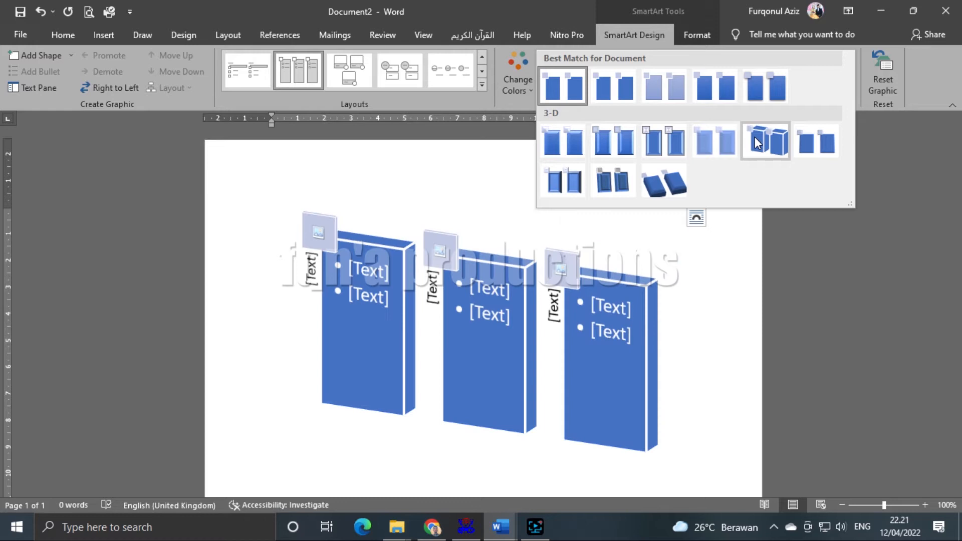
click(495, 6)
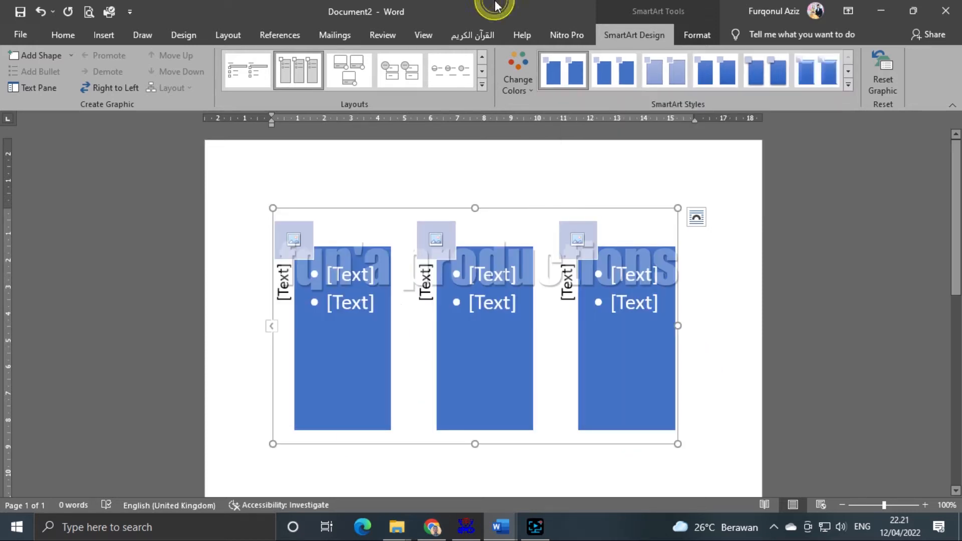
click(685, 36)
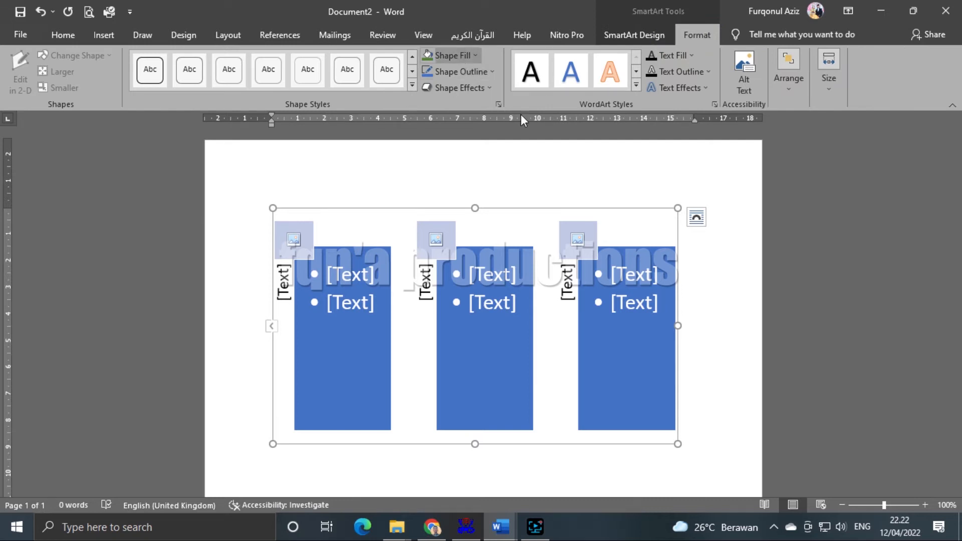
- Fill the first column green and the second orange, leaving the third blue
click(780, 241)
click(355, 296)
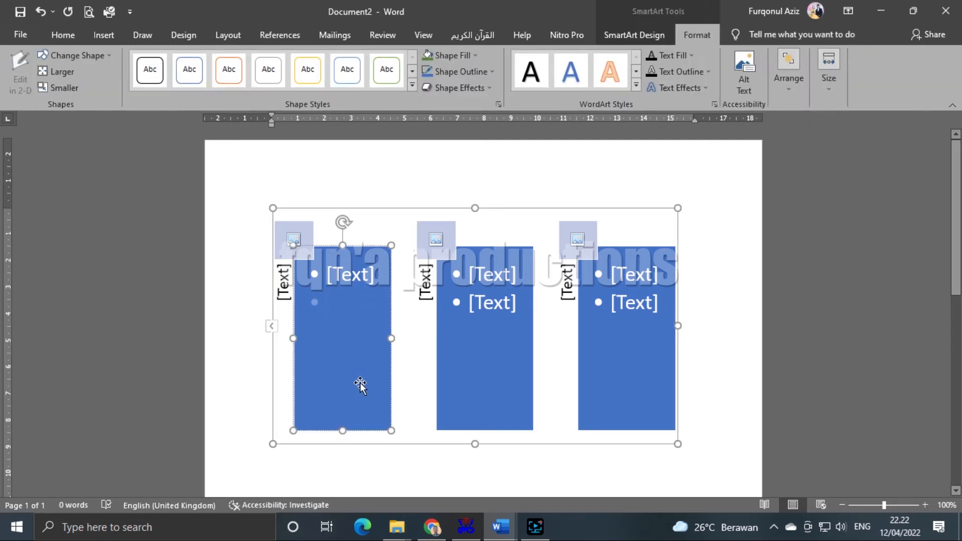
click(430, 53)
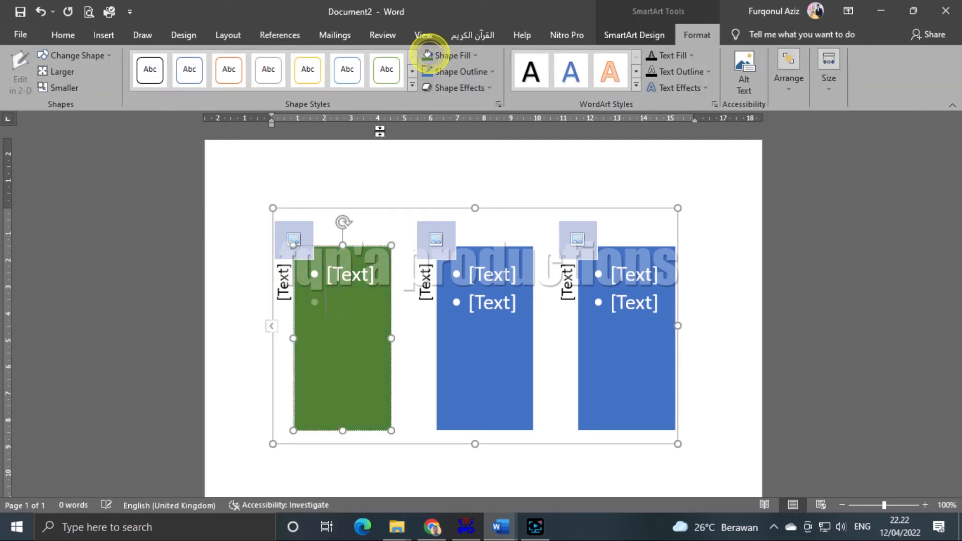
click(510, 333)
click(452, 56)
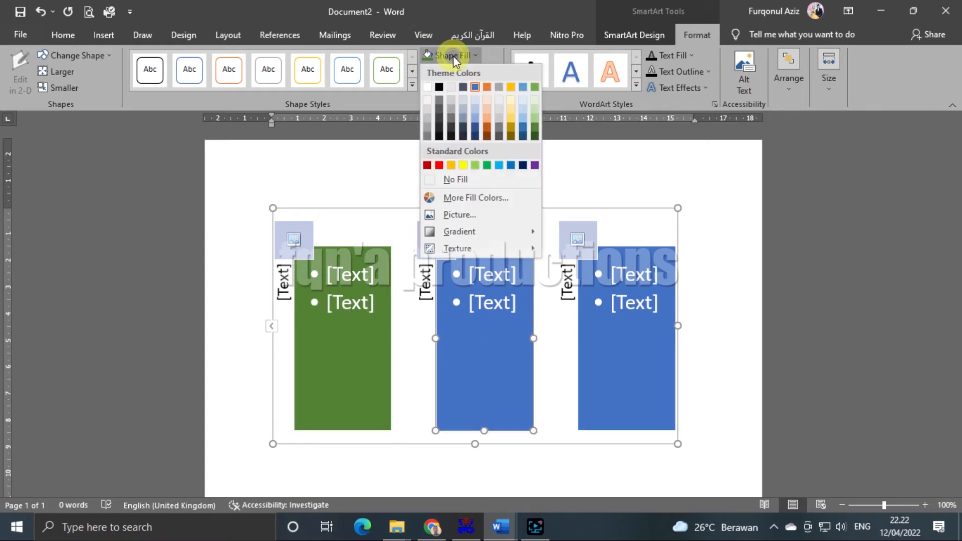
click(482, 83)
click(655, 344)
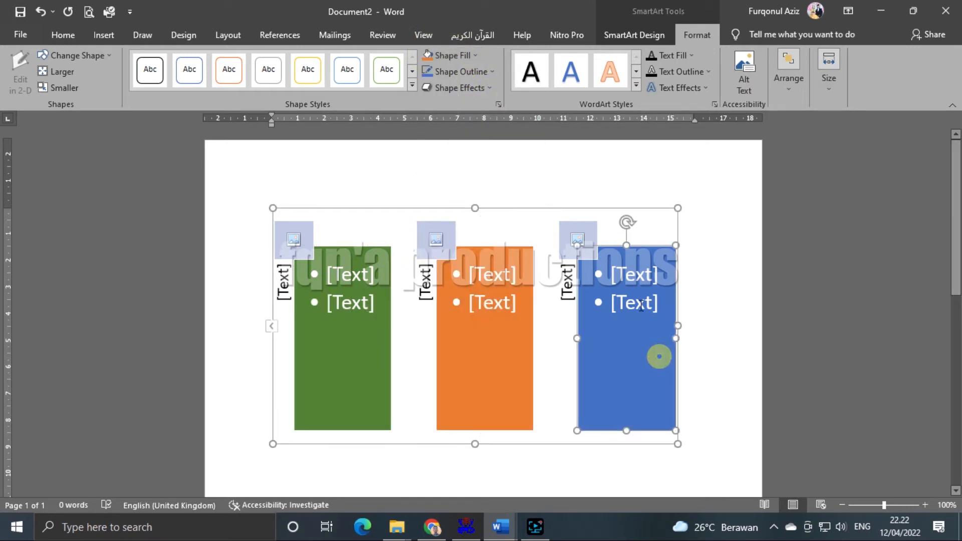
click(458, 53)
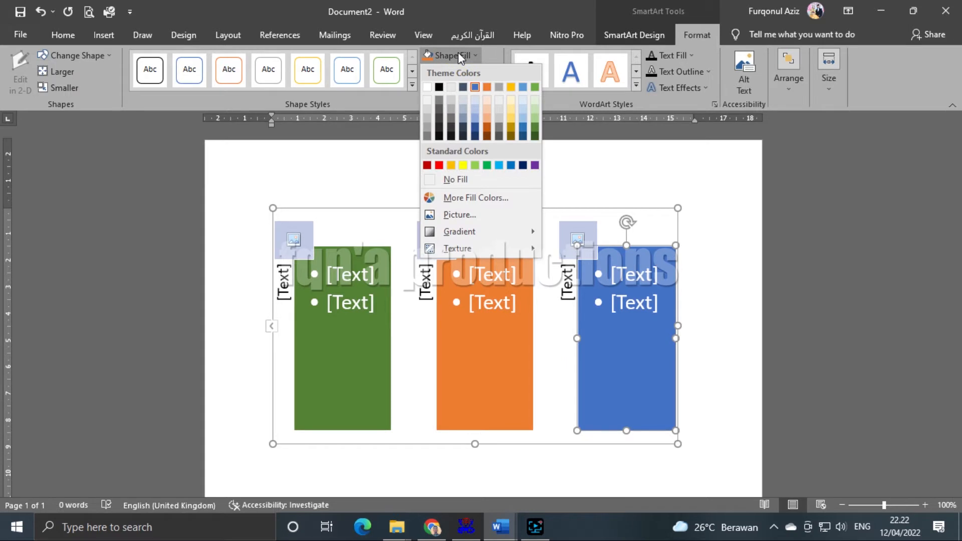
click(761, 284)
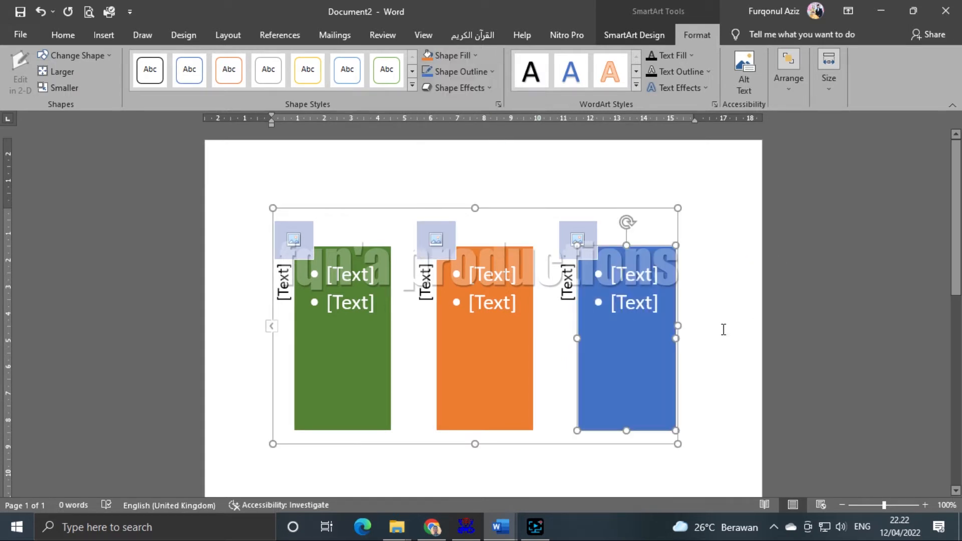
- Reselect the SmartArt, toggle between its Format and Design options, then deselect it
click(753, 325)
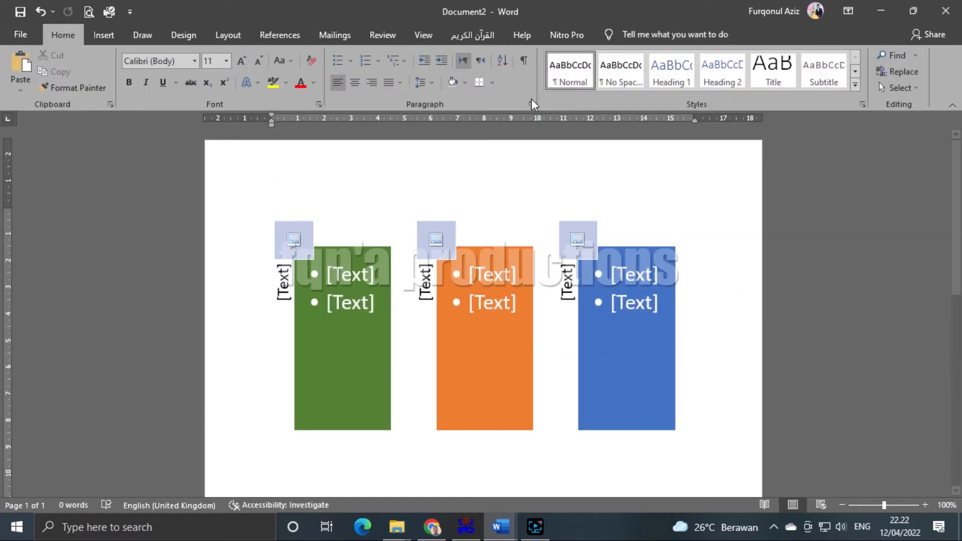
click(516, 301)
click(544, 208)
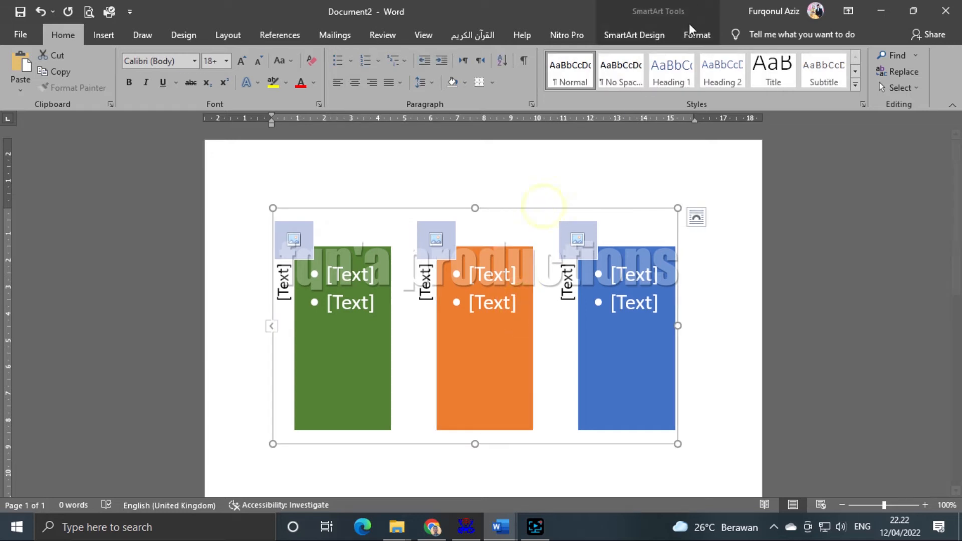
click(691, 33)
click(657, 35)
click(682, 37)
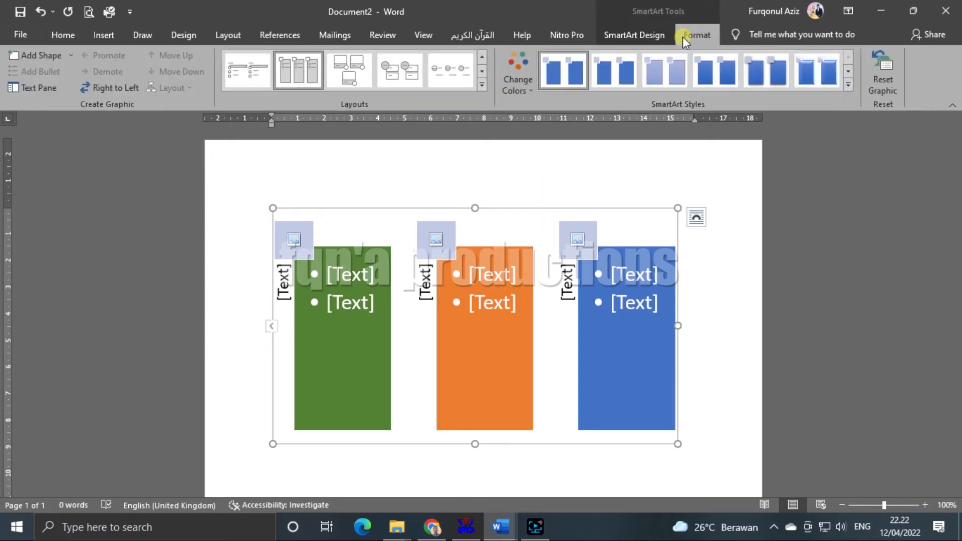
click(629, 34)
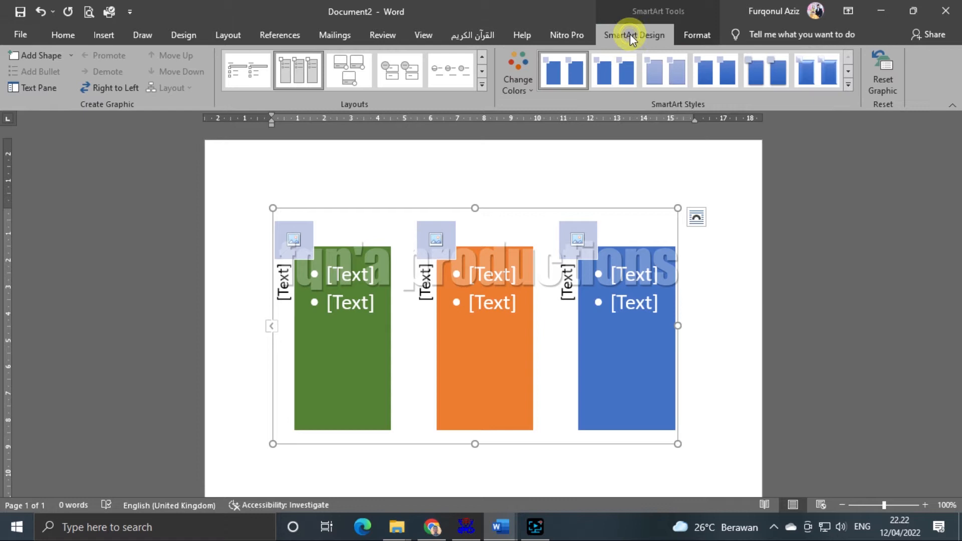
click(693, 34)
click(759, 235)
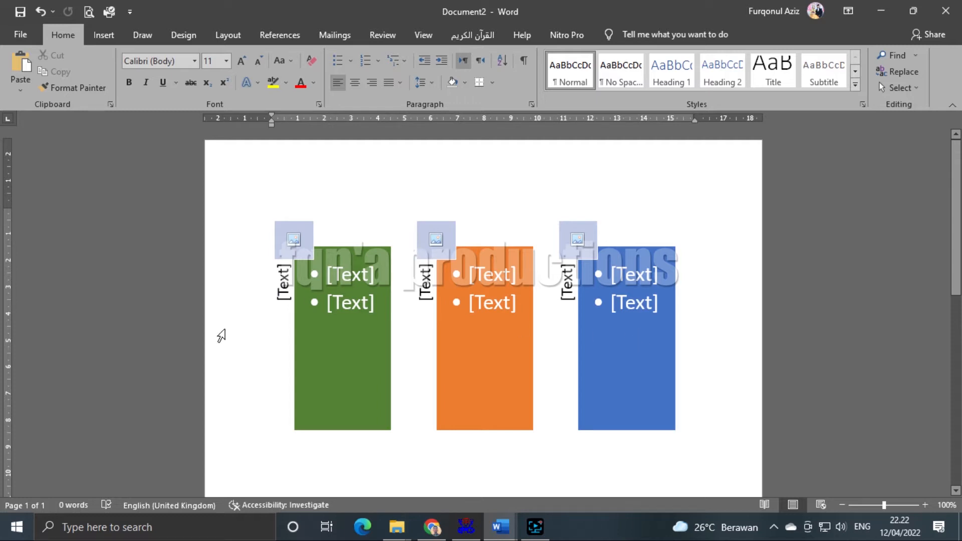
- Type MAKANAN, MINUMAN and SNACK into the green, orange and blue columns' side labels
click(283, 290)
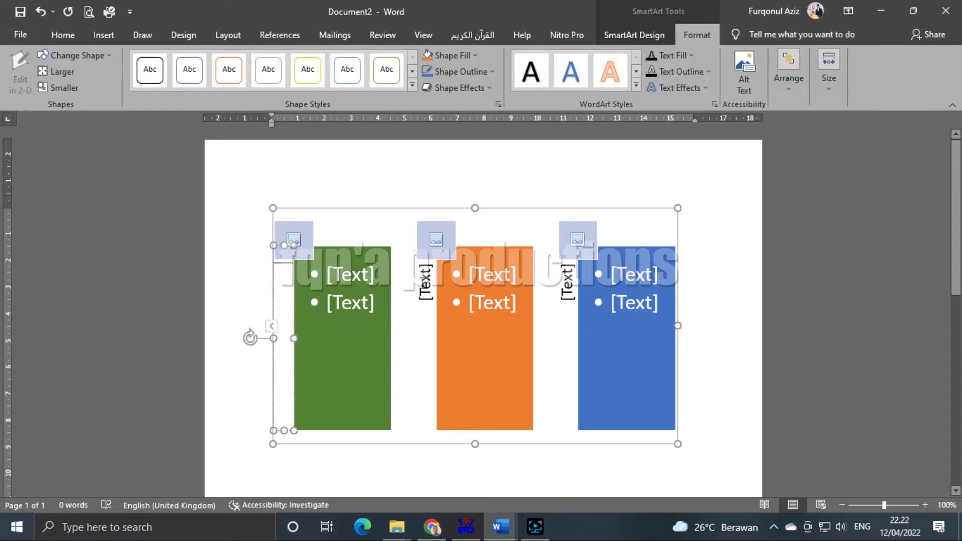
click(425, 281)
click(562, 288)
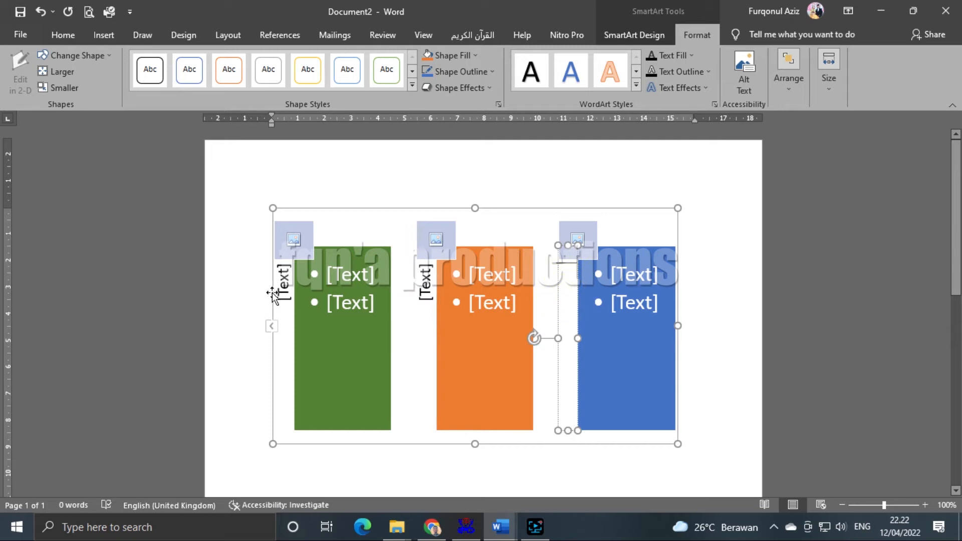
click(289, 295)
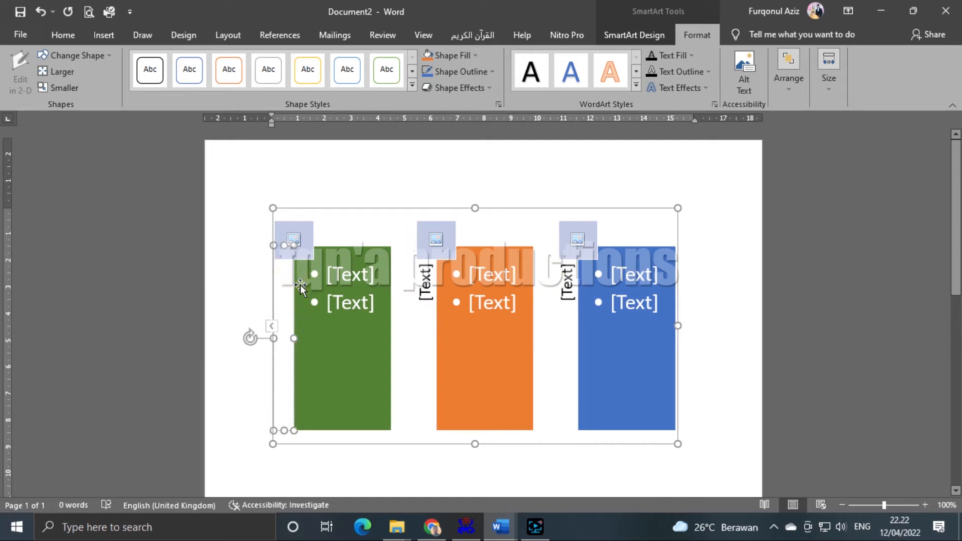
text(MAKANAN)
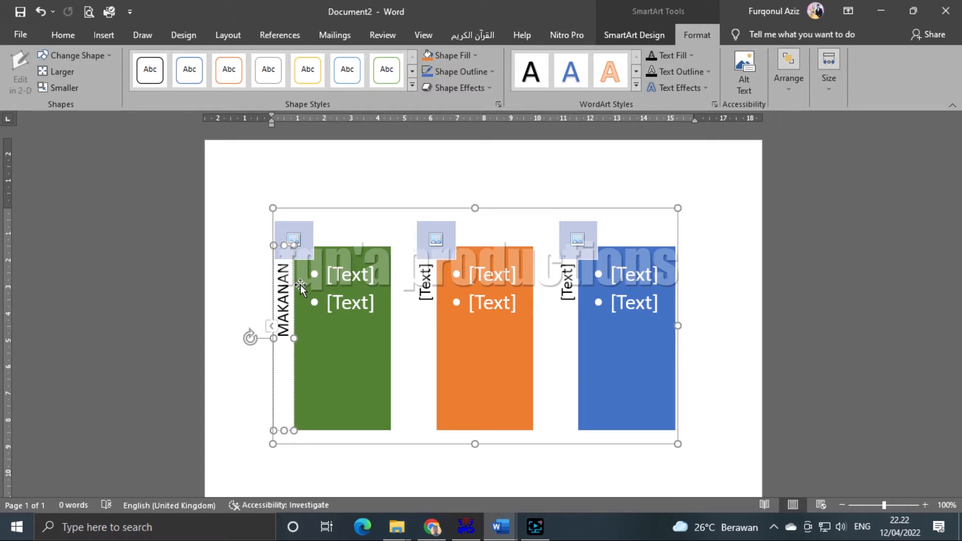
click(422, 286)
text(M)
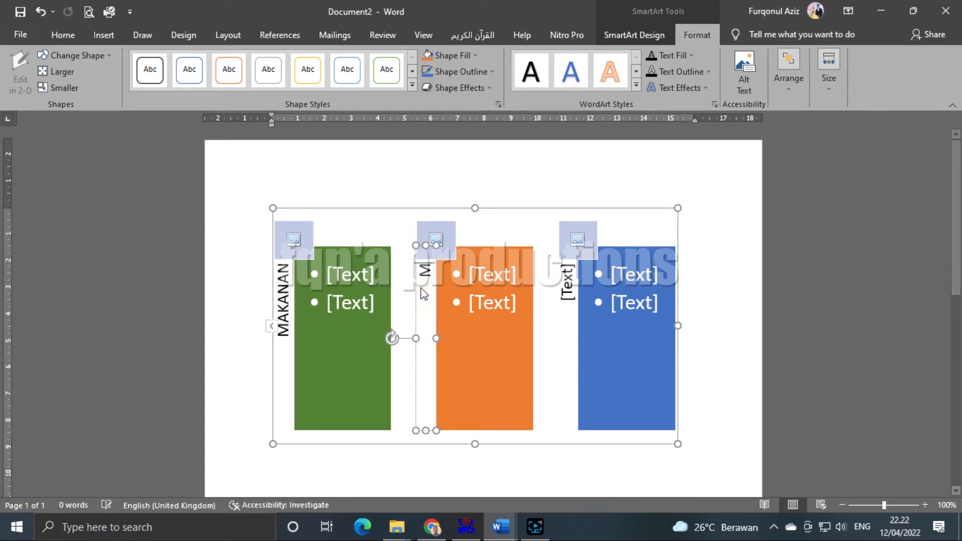
text(INUMAN)
click(571, 279)
text(SNACK)
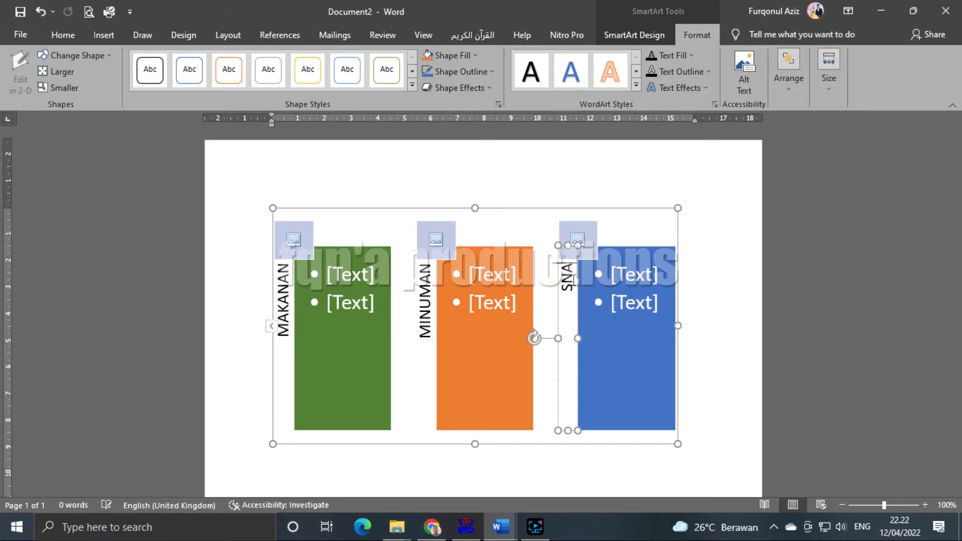
click(353, 275)
- Fill the green column's bullets with NASI GORENG, MIE GORNG, AYAM BAKAR and IKAN BAKAR
text(NASI GHO)
key(BackSpace)
key(BackSpace)
text(ORNG)
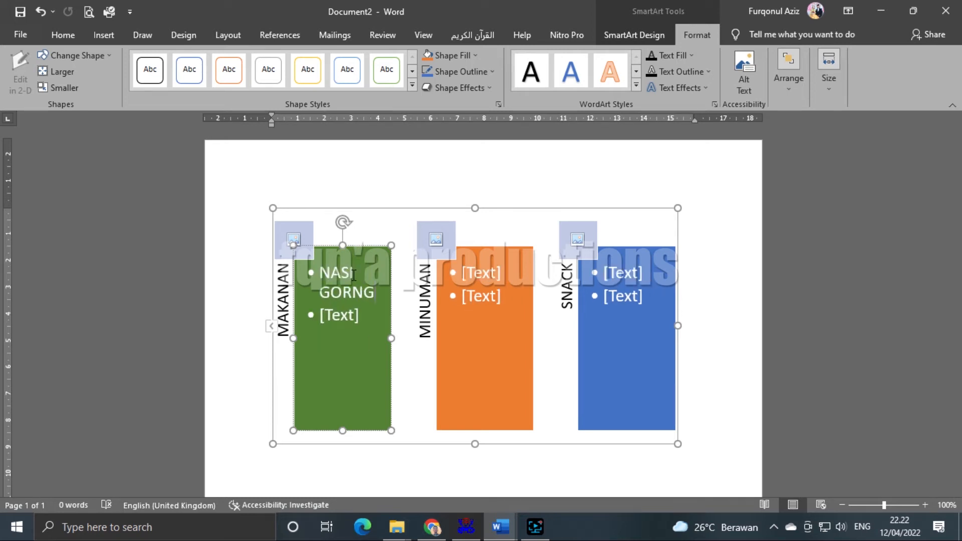
key(BackSpace)
key(BackSpace)
text(ENG)
key(Down)
text(MIE GORNG )
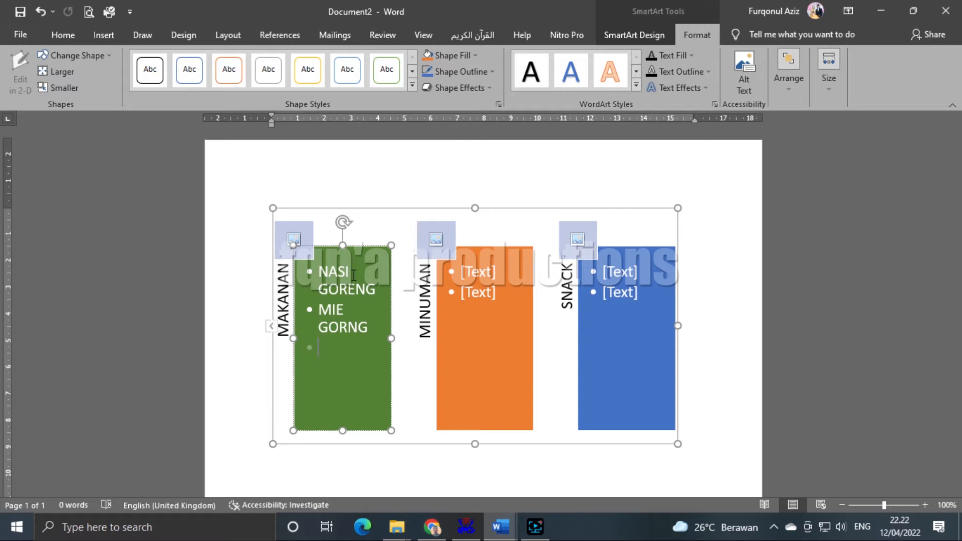
text(AYAM BAKAR)
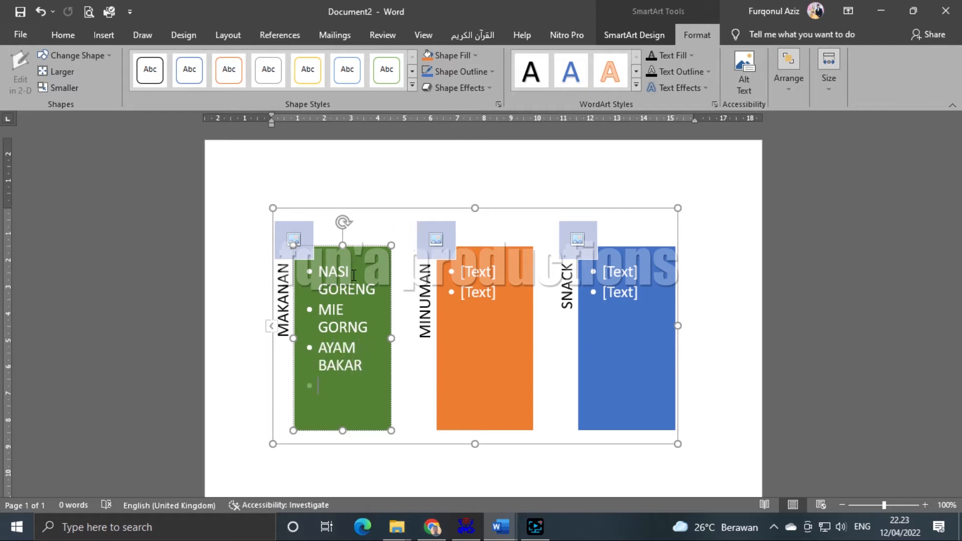
text( IKAN BAKAR)
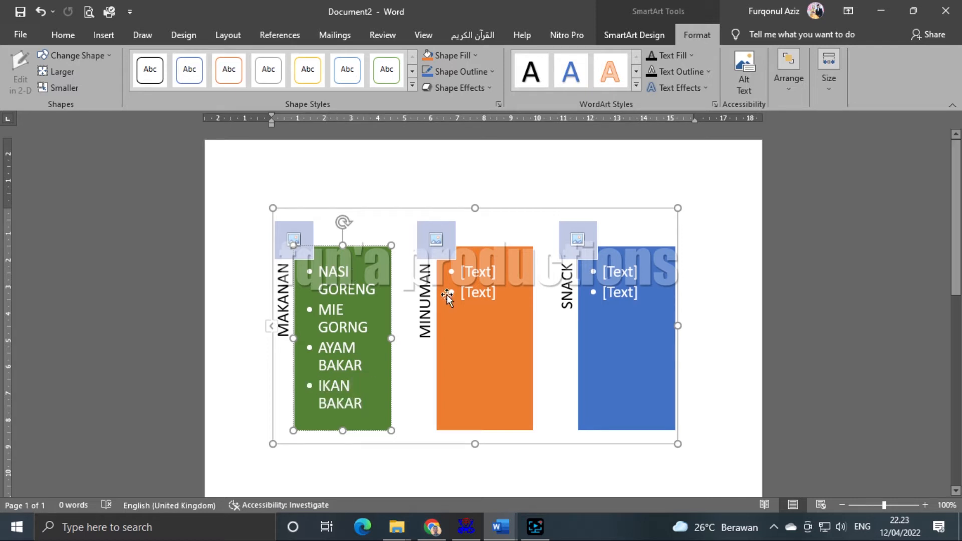
- List ESTEH MANIS and JUS JERUK in the orange column, removing the leftover placeholder bullet
click(476, 272)
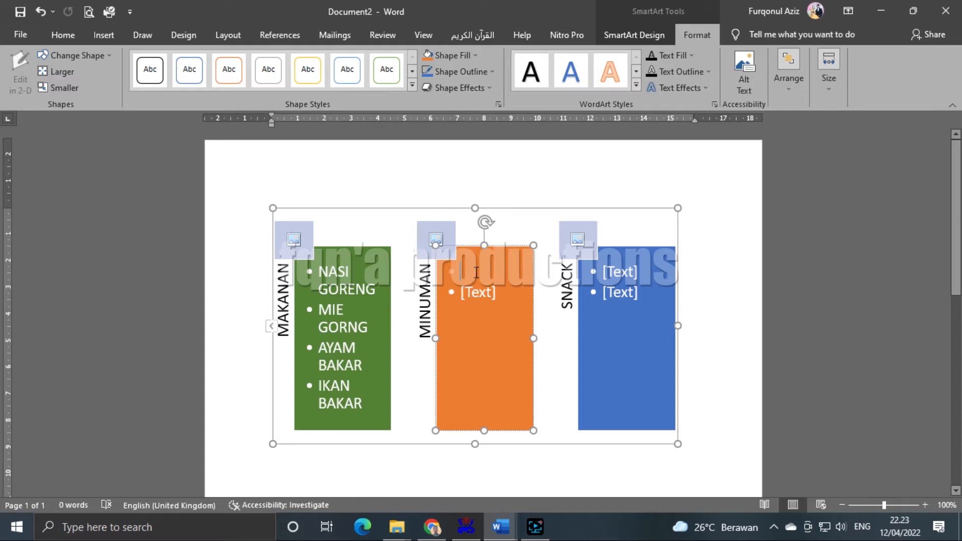
text(ES)
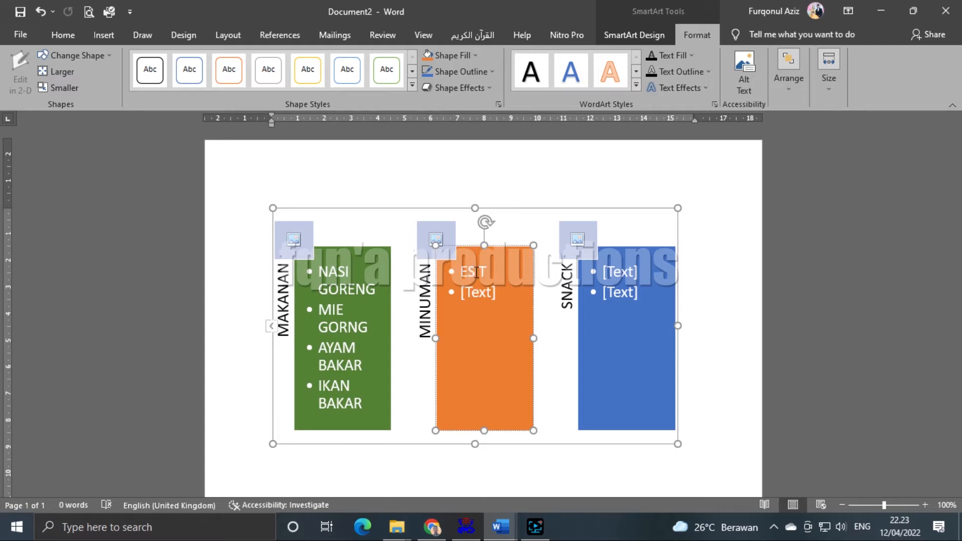
text(TEH MANIN)
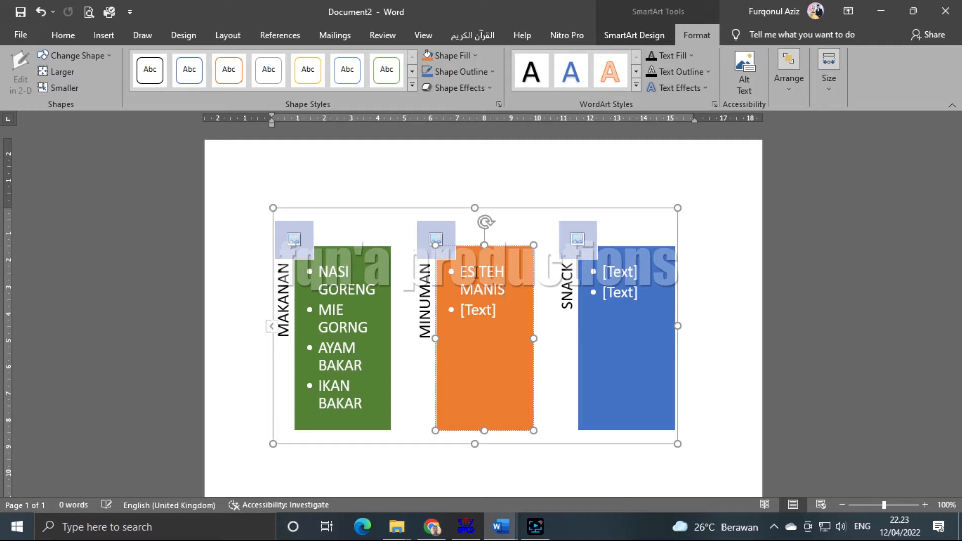
key(Return)
key(Delete)
text(JUS JERUK)
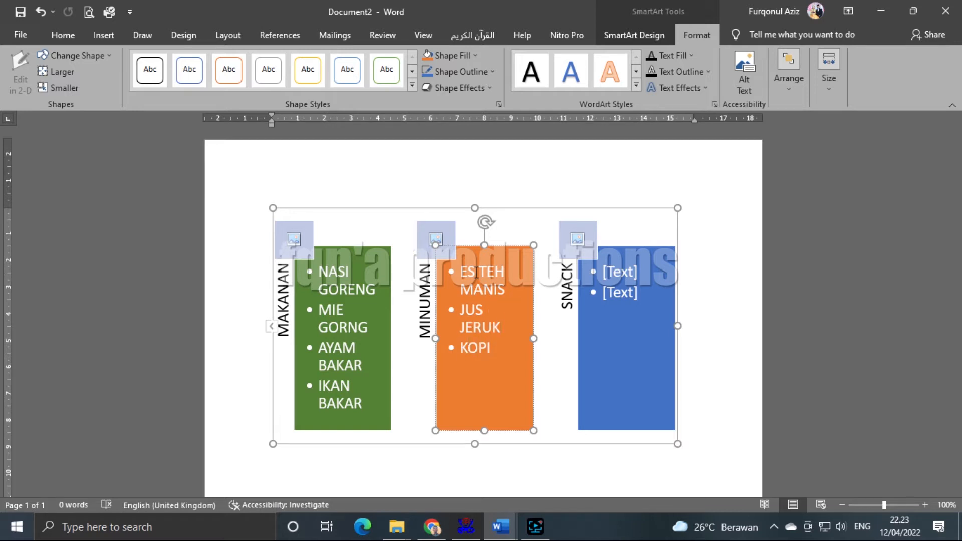
- Enter SOSIS, BASO BAKAR and TEMPE GORENG as the SNACK column's bullets
click(625, 275)
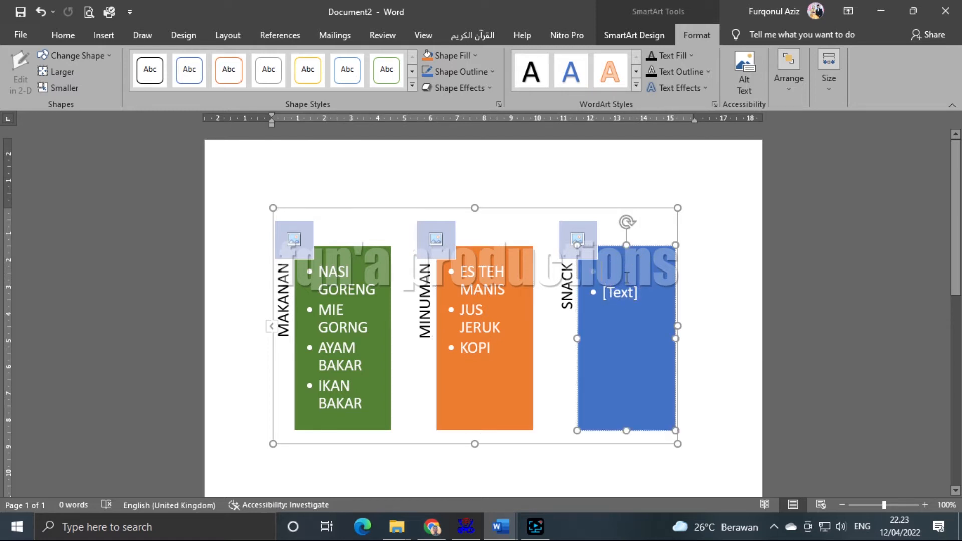
text(SOSIS)
key(Down)
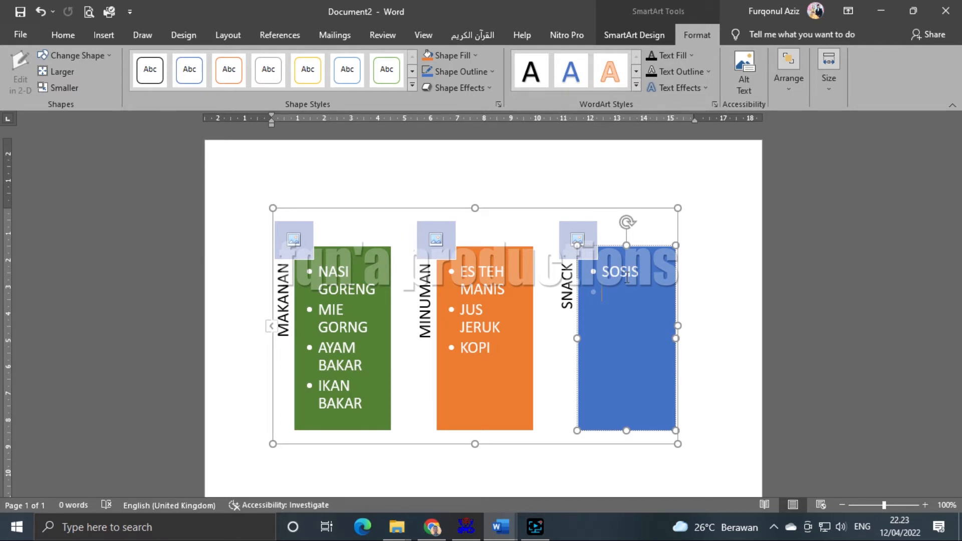
text(BASO BAKAR)
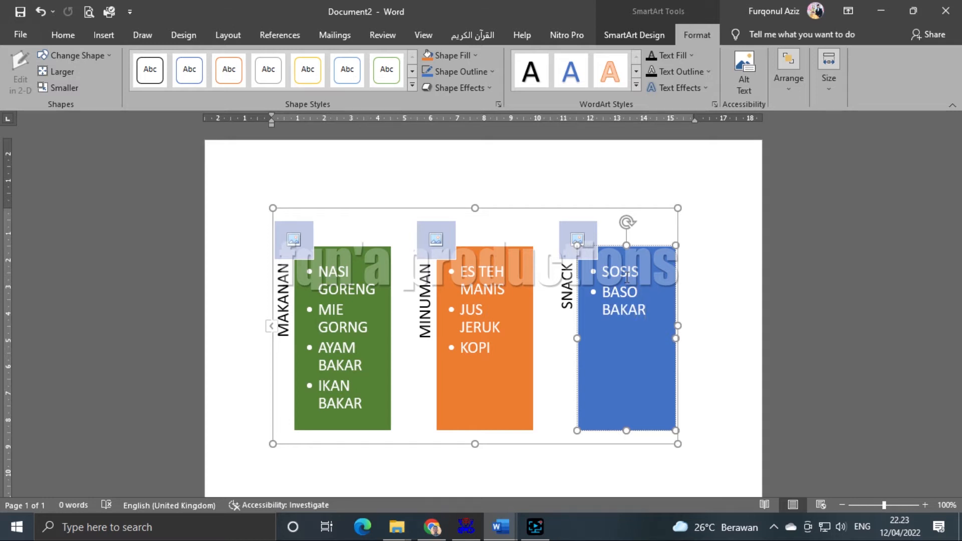
text( BAKAR)
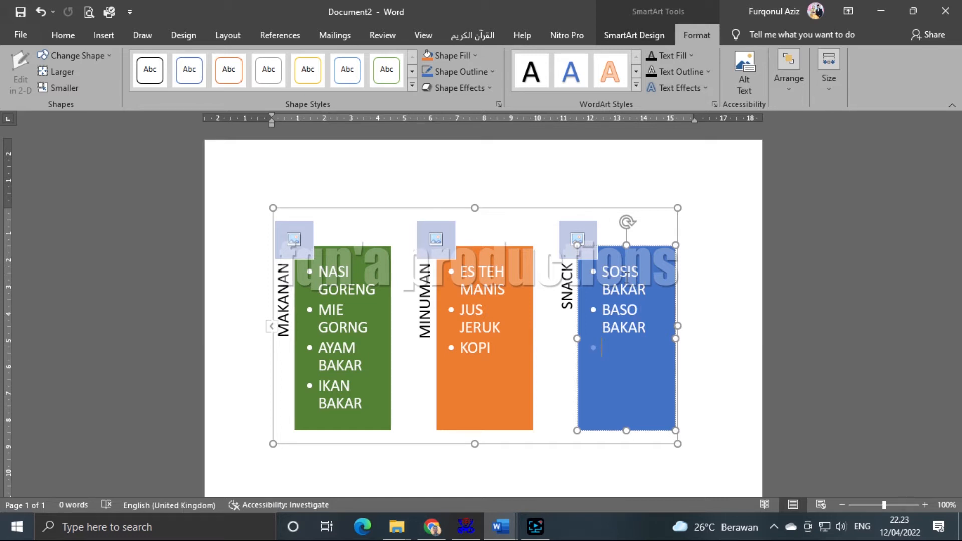
text(TEMPE GORENG)
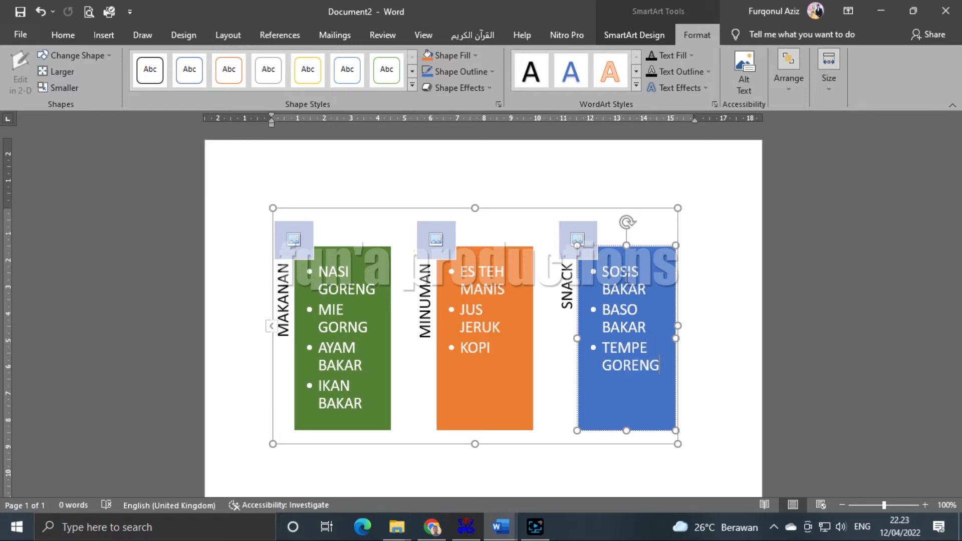
- Deselect the SmartArt and launch Insert Pictures from the MAKANAN column's picture icon
click(737, 375)
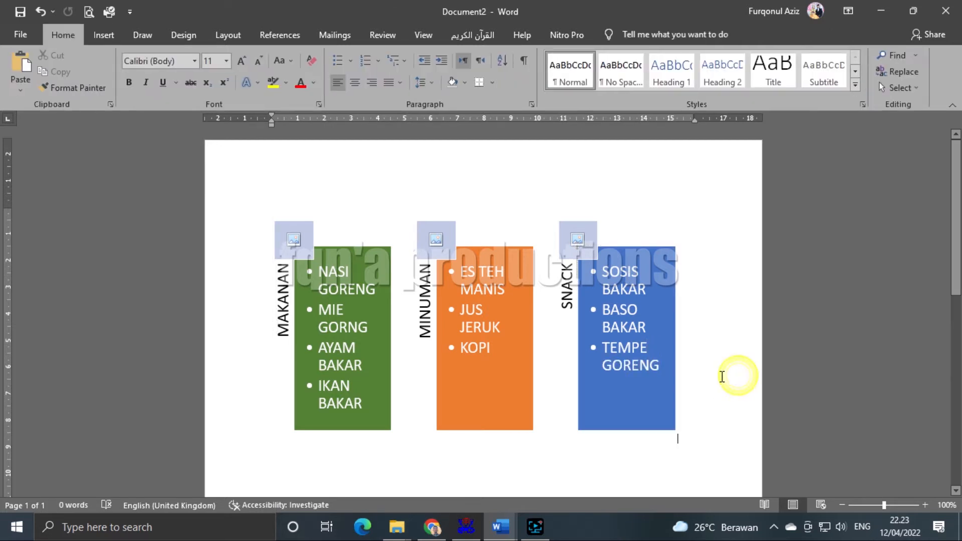
scroll(503, 397, down, 3)
scroll(386, 353, up, 2)
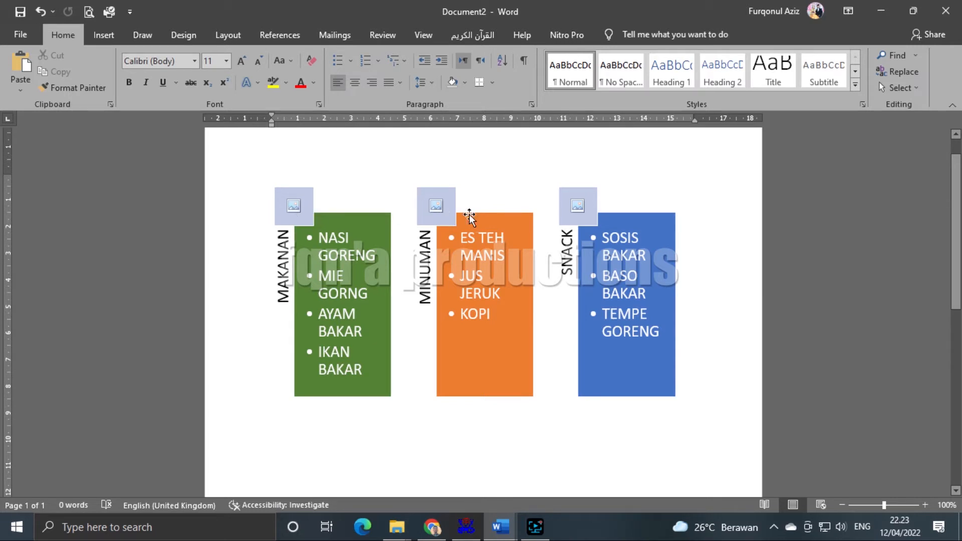
click(294, 209)
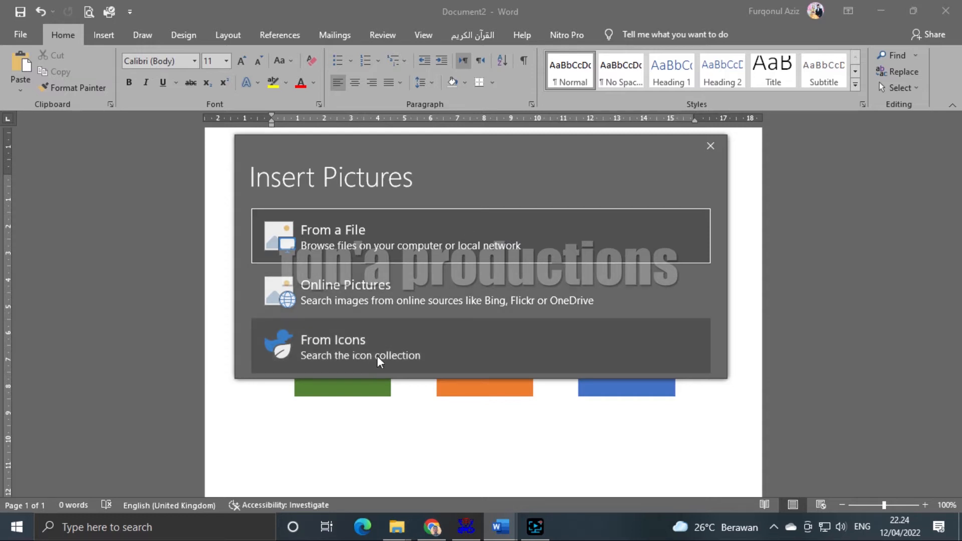
- Search online pictures in the Food category
click(337, 300)
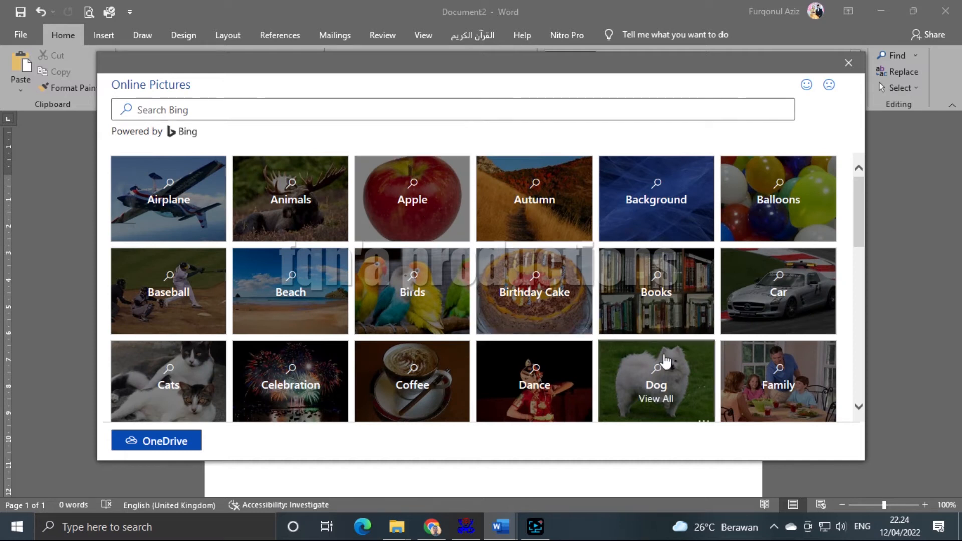
scroll(773, 379, down, 2)
click(763, 354)
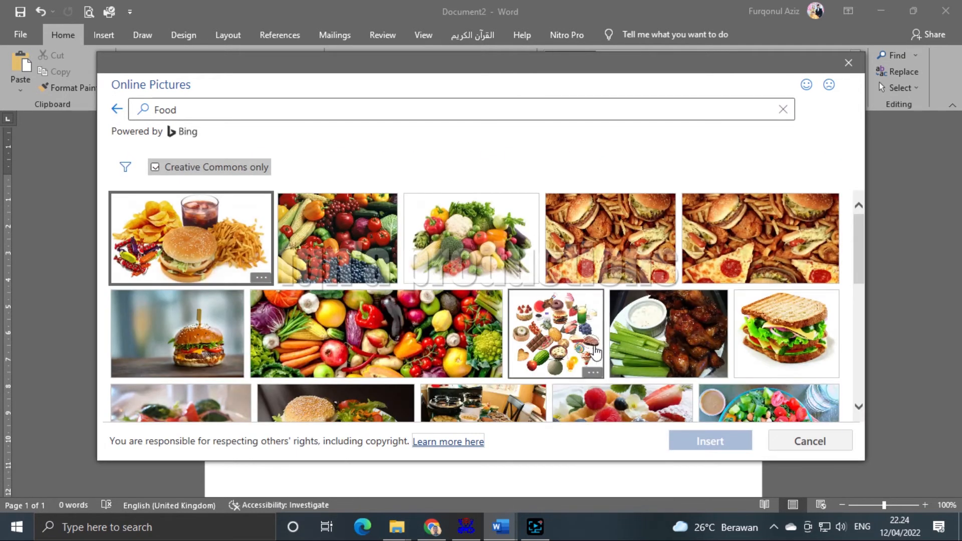
scroll(593, 346, down, 2)
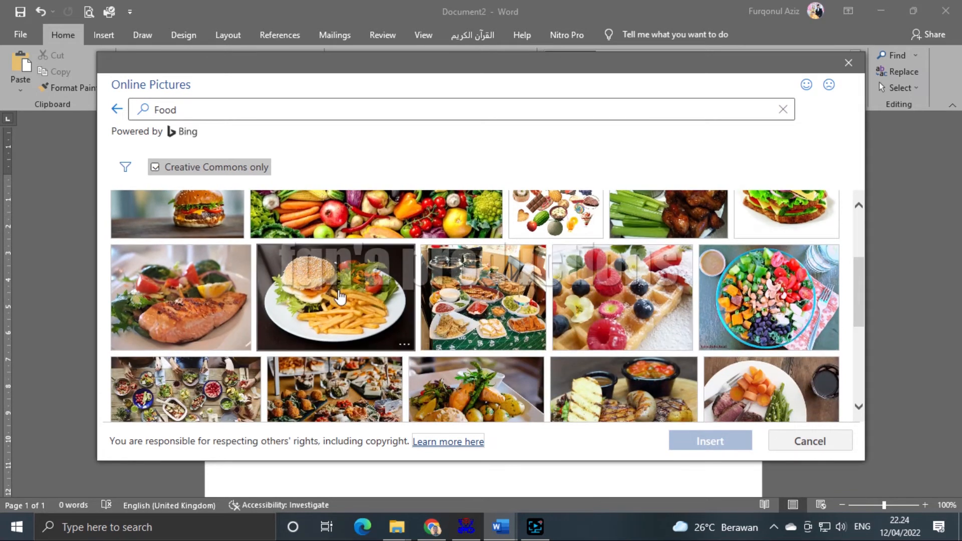
- Select the burger and fries photo and insert it into the MAKANAN placeholder
click(341, 294)
scroll(495, 335, down, 5)
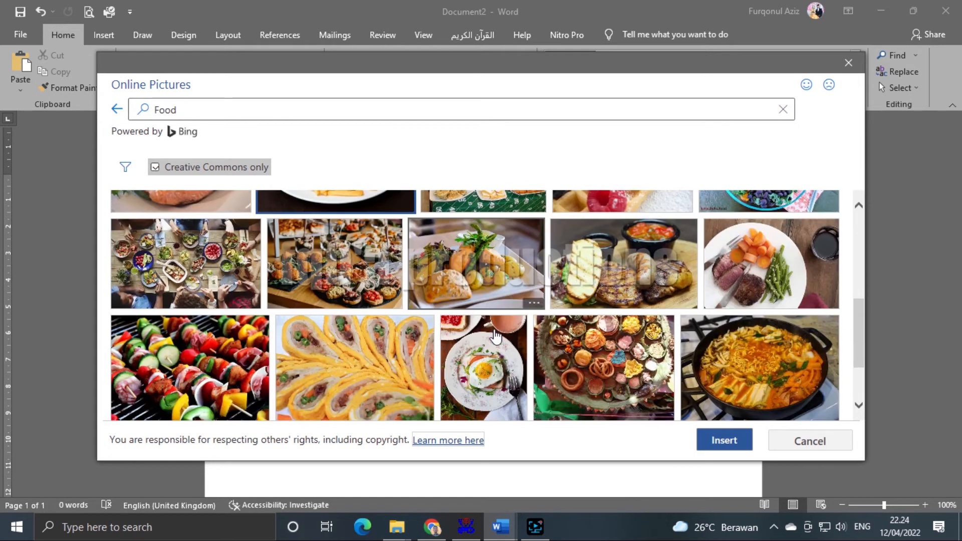
scroll(540, 359, down, 5)
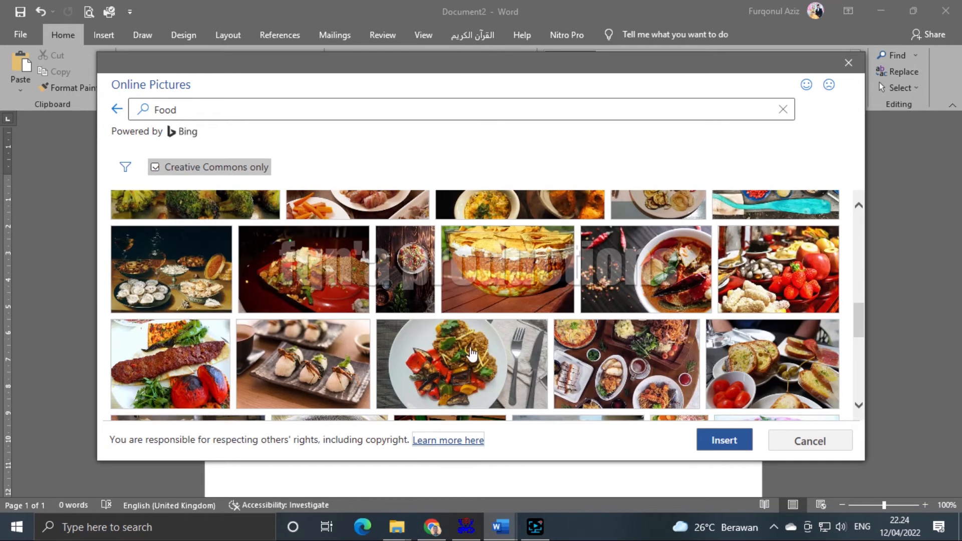
scroll(515, 359, down, 5)
scroll(514, 360, down, 3)
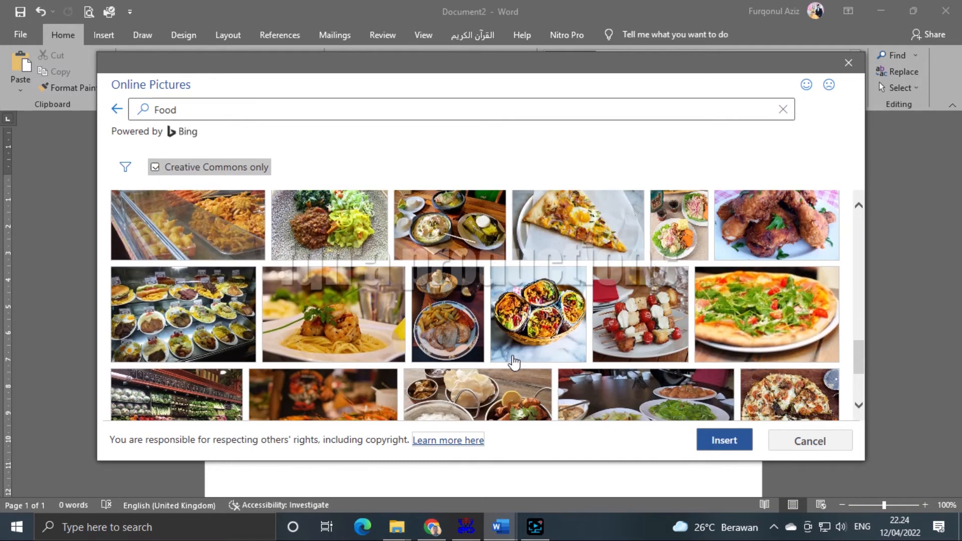
scroll(514, 361, down, 3)
scroll(514, 361, up, 5)
scroll(515, 360, down, 10)
scroll(514, 361, down, 3)
scroll(514, 361, up, 1)
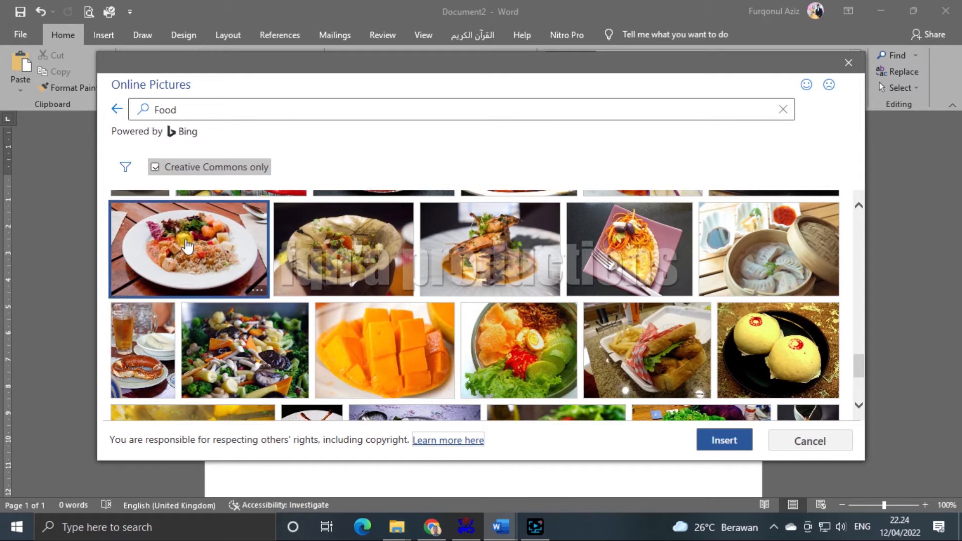
click(725, 440)
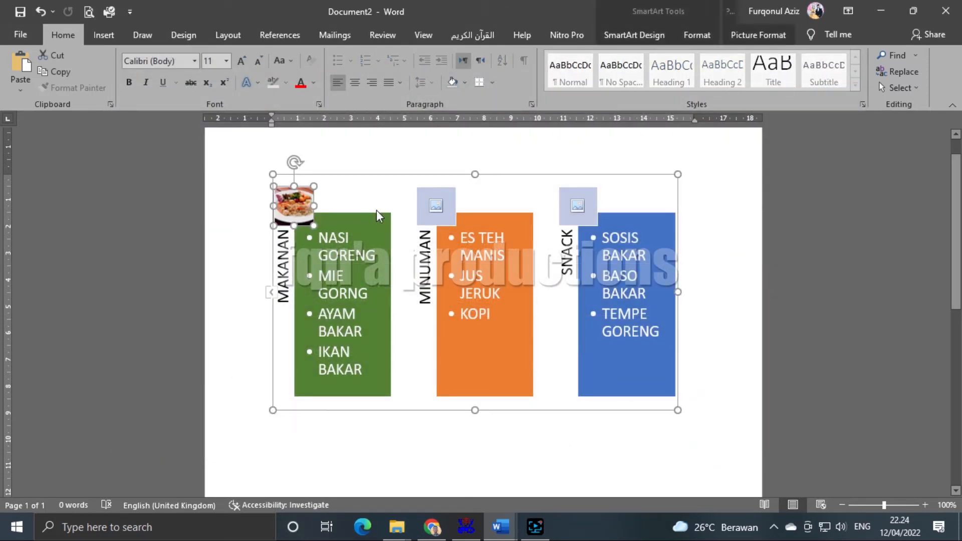
- Bring up Online Pictures for the MINUMAN column's picture placeholder
click(449, 214)
click(434, 204)
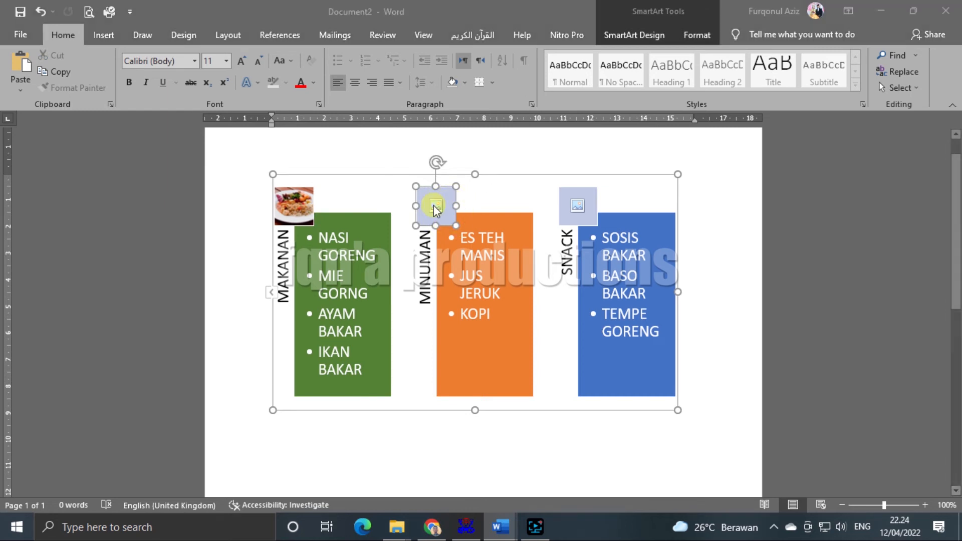
click(381, 285)
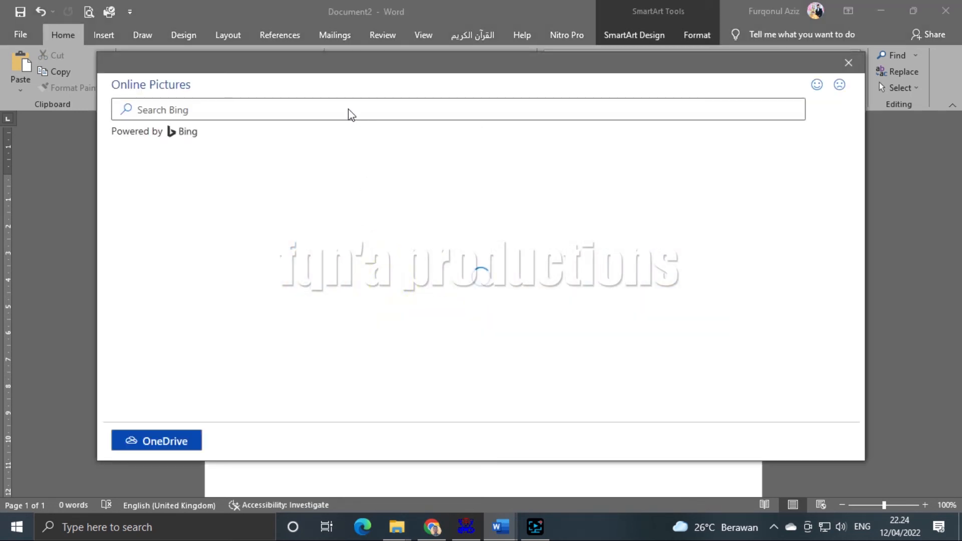
scroll(434, 220, down, 2)
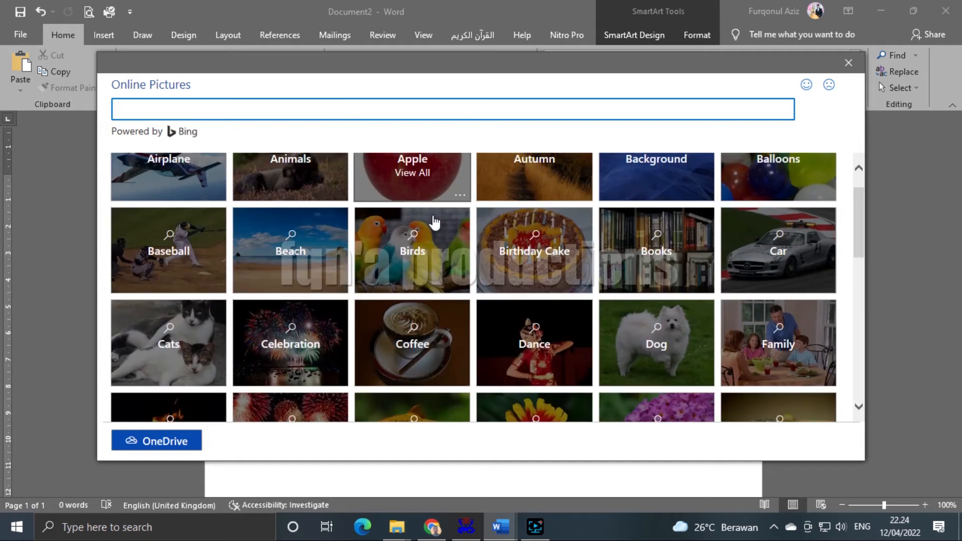
scroll(434, 221, up, 1)
scroll(433, 221, down, 6)
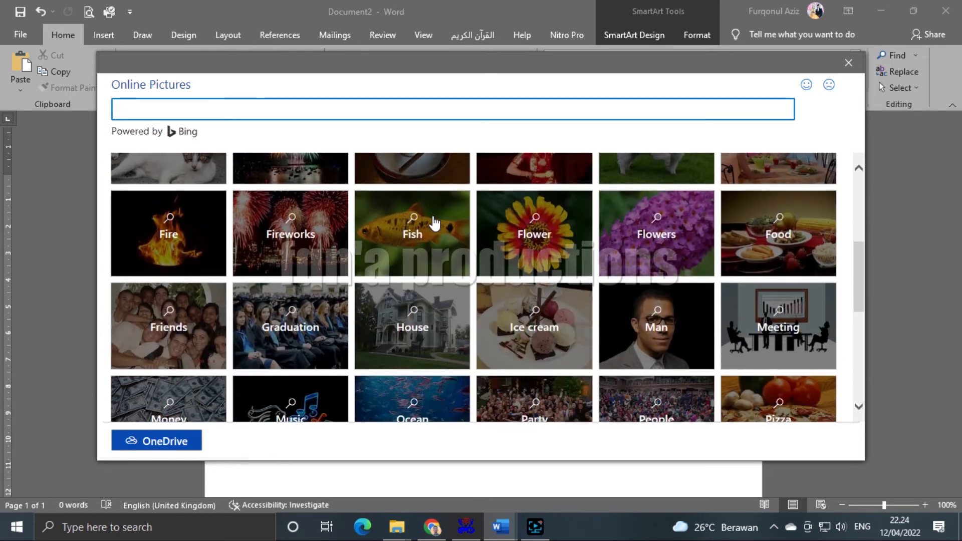
scroll(434, 220, down, 3)
scroll(434, 221, up, 2)
scroll(434, 220, down, 2)
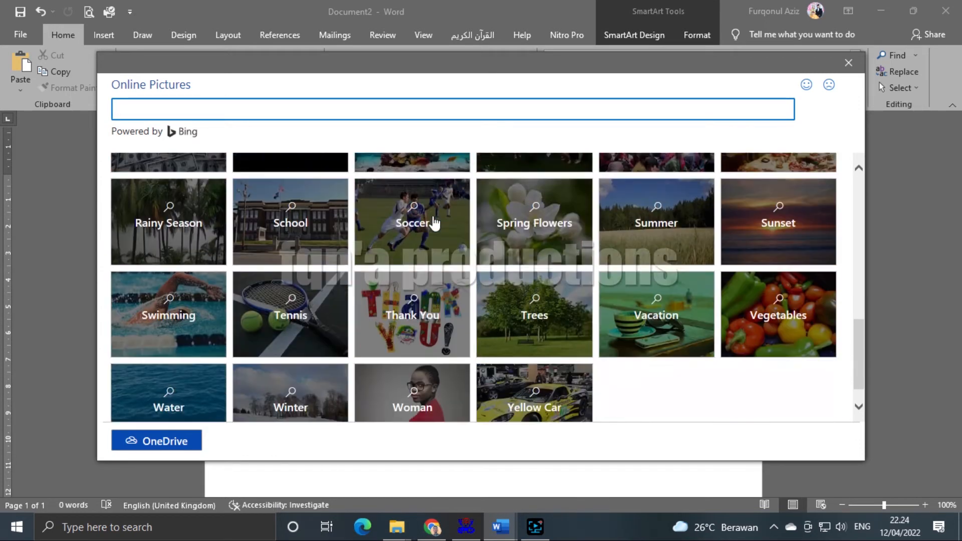
scroll(434, 221, up, 1)
scroll(442, 262, down, 3)
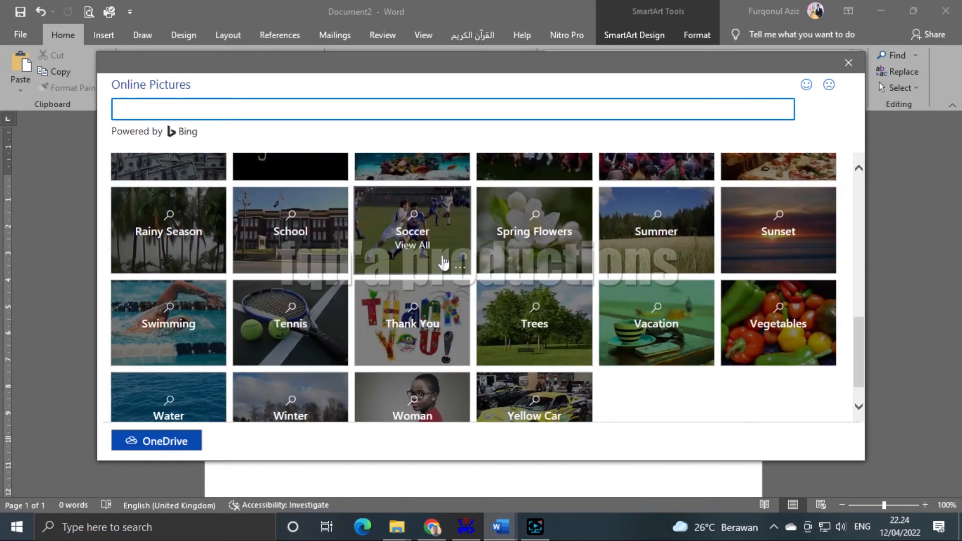
scroll(442, 262, up, 7)
scroll(442, 262, up, 2)
- Search for DRINK and select the cola glass photo
text(DRINK)
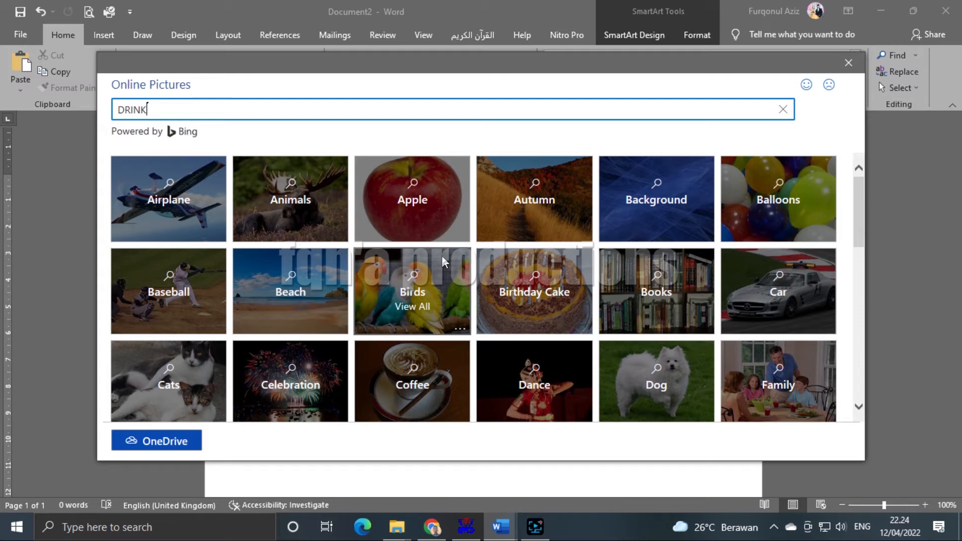
key(Return)
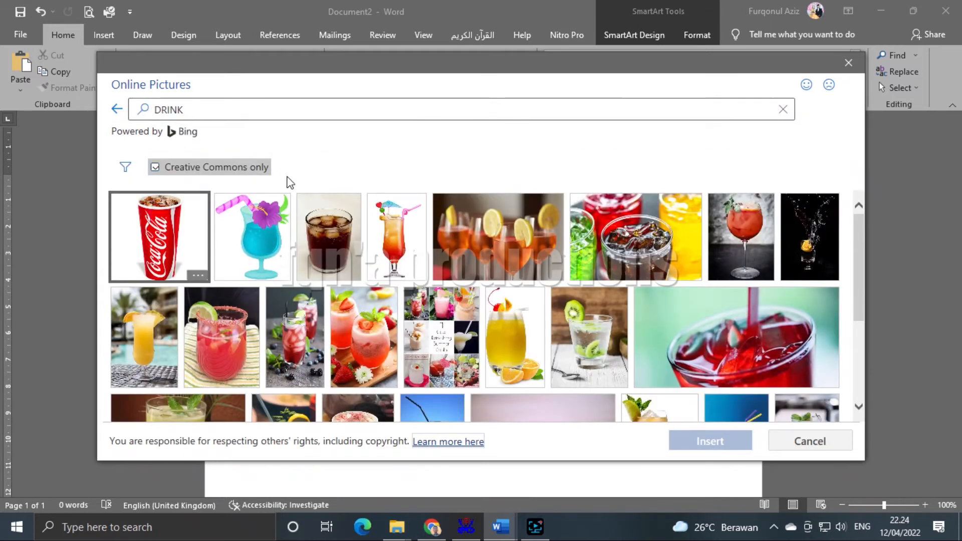
click(336, 255)
- Finish inserting the cola photo into MINUMAN, then start an online picture search for the SNACK box
click(720, 440)
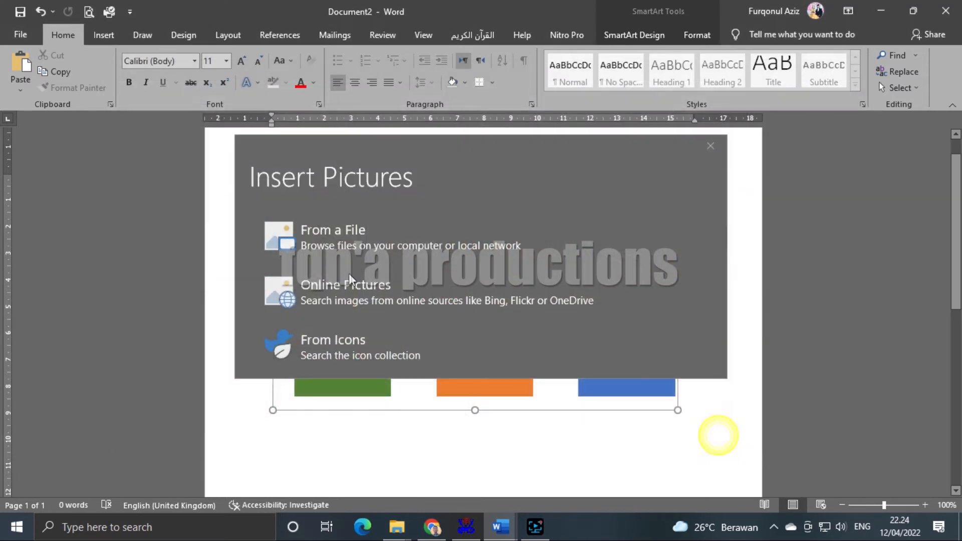
click(580, 202)
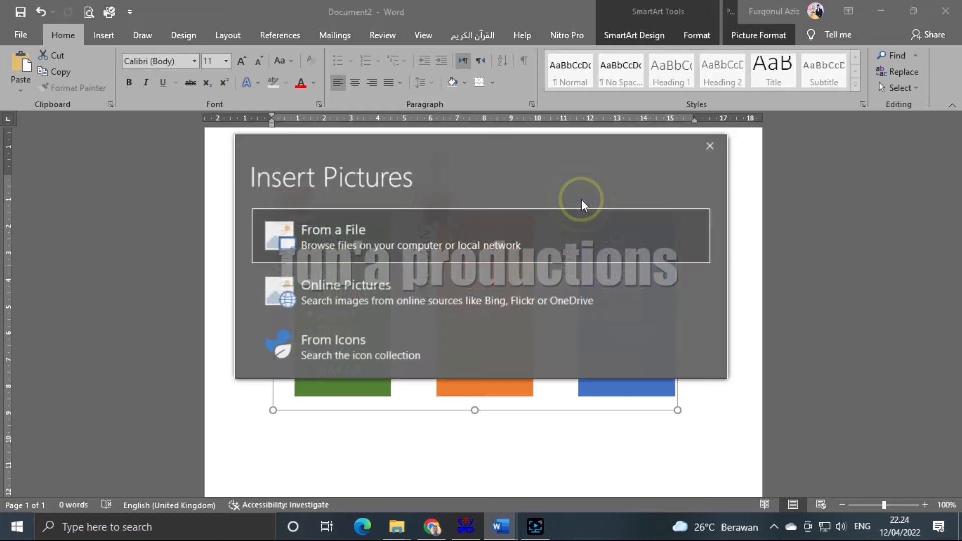
click(425, 243)
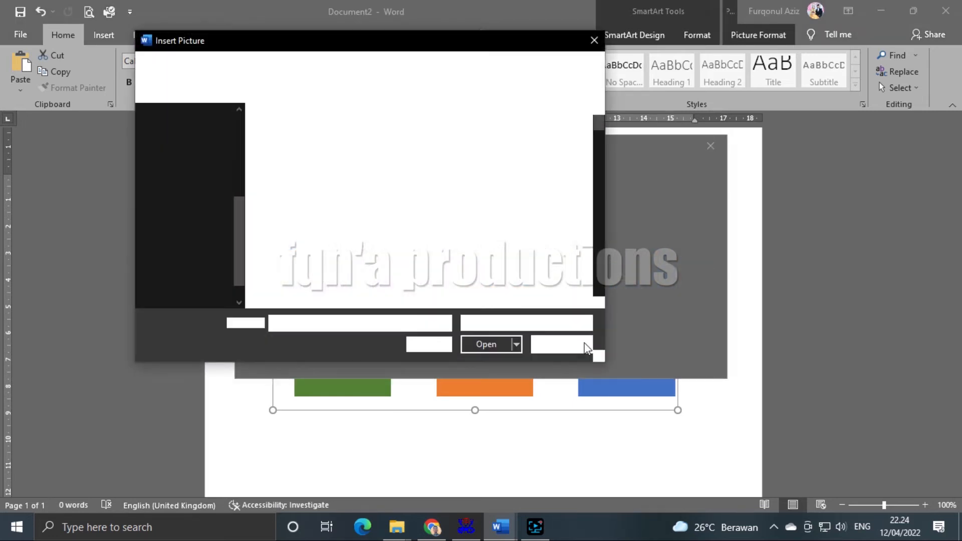
click(563, 347)
click(376, 285)
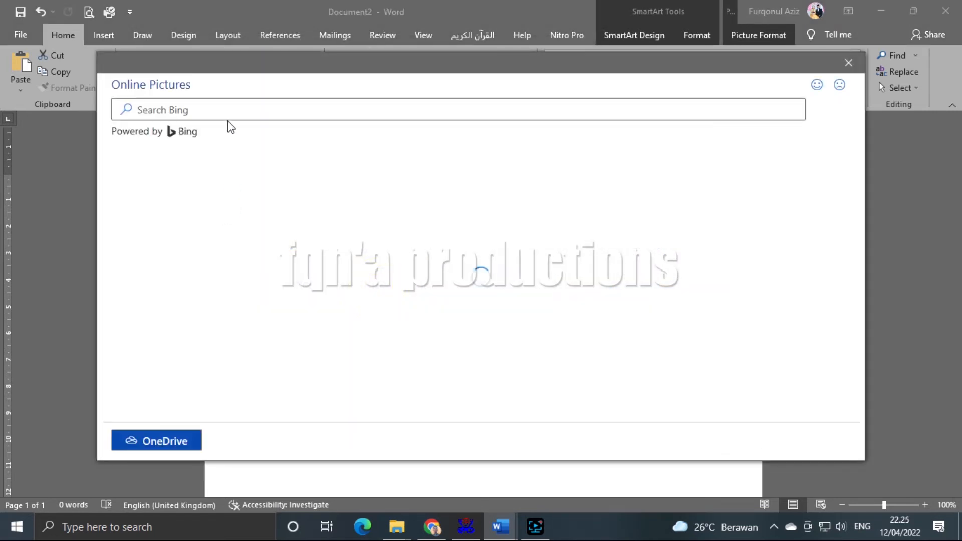
- Search online pictures for SNACK and insert the fries image
text(SNACK)
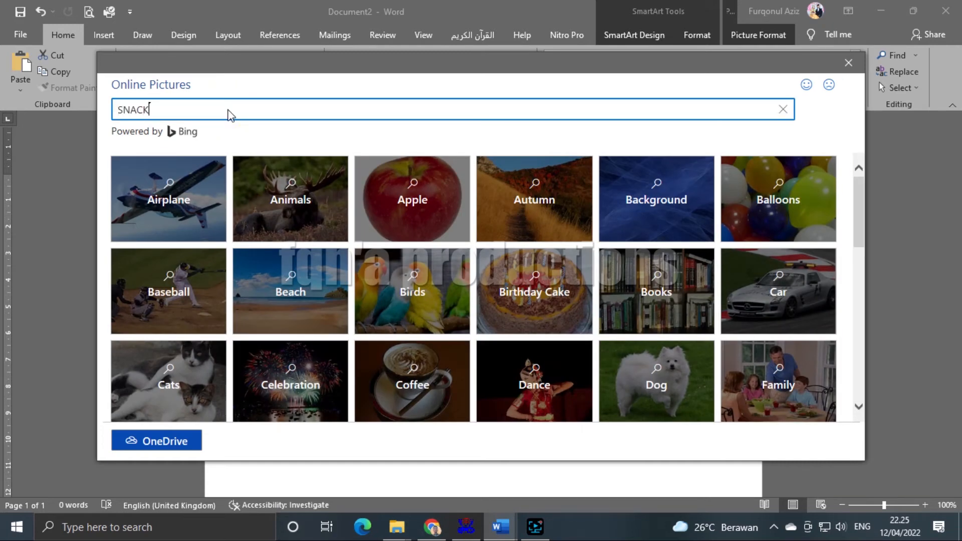
key(Return)
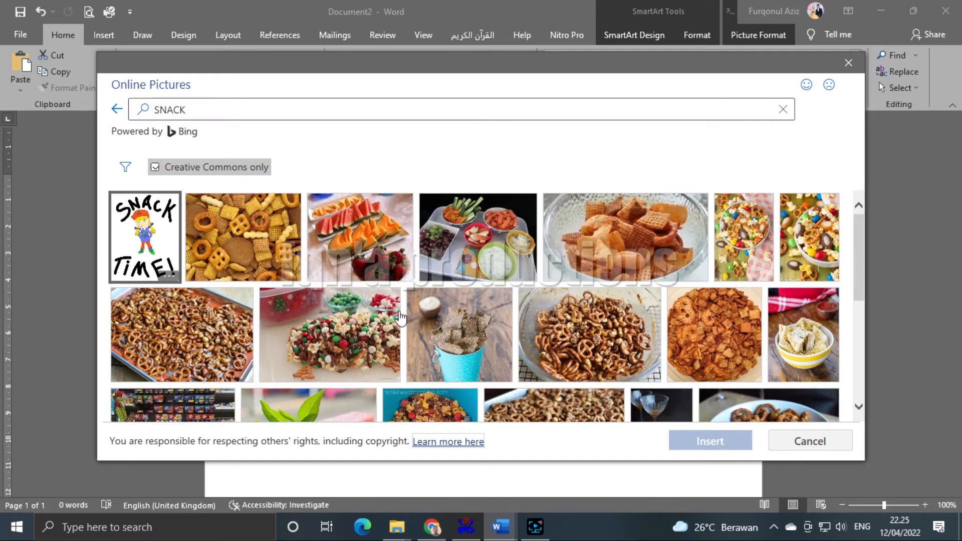
scroll(413, 330, down, 5)
scroll(413, 331, down, 3)
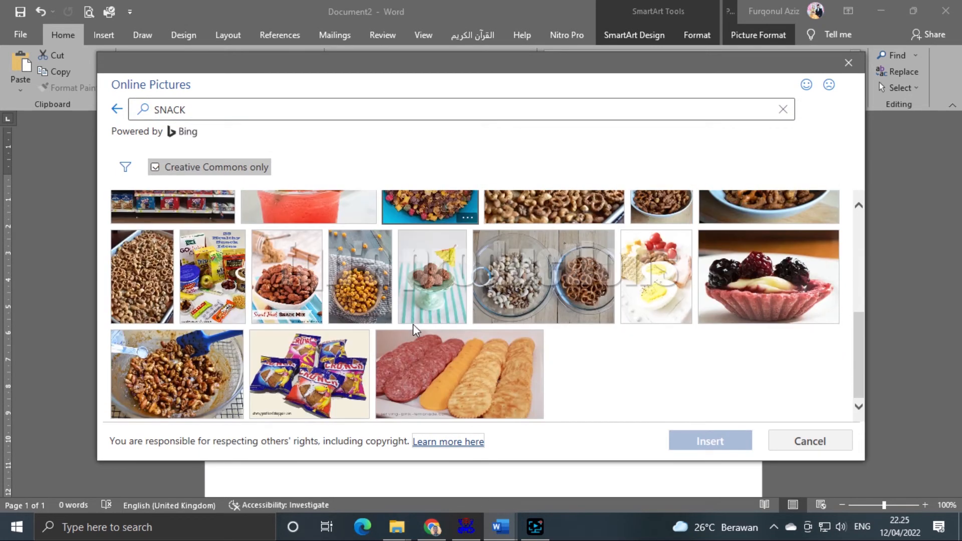
scroll(414, 330, up, 6)
scroll(413, 330, down, 10)
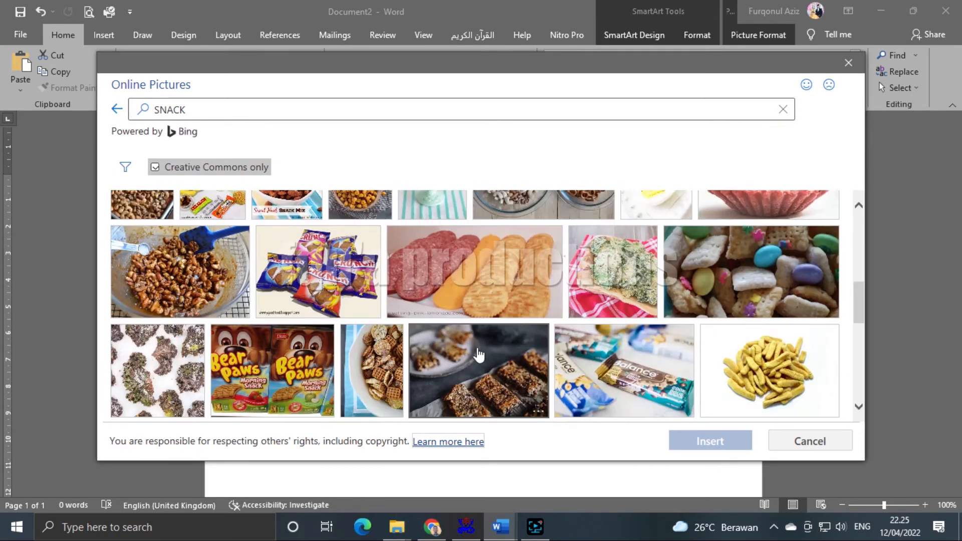
scroll(673, 306, up, 3)
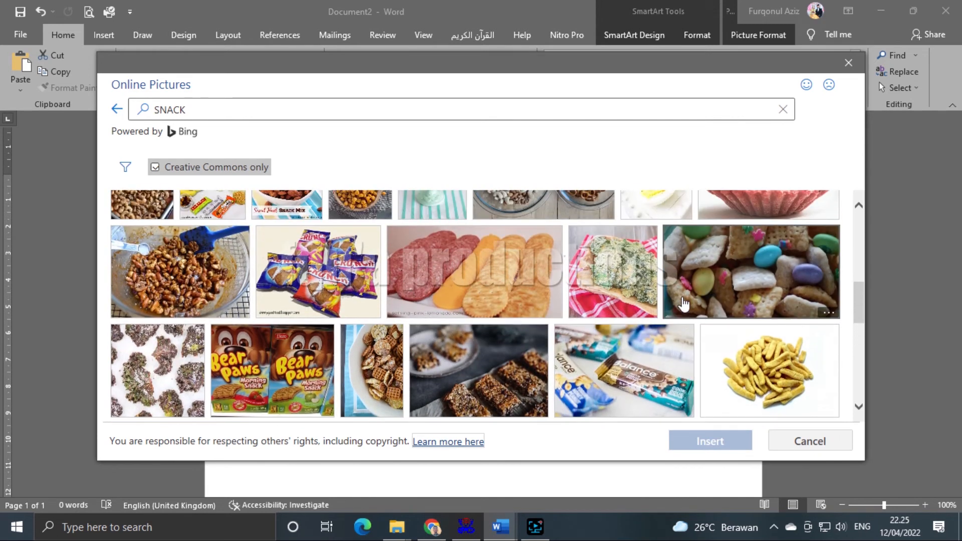
scroll(688, 305, down, 3)
click(769, 234)
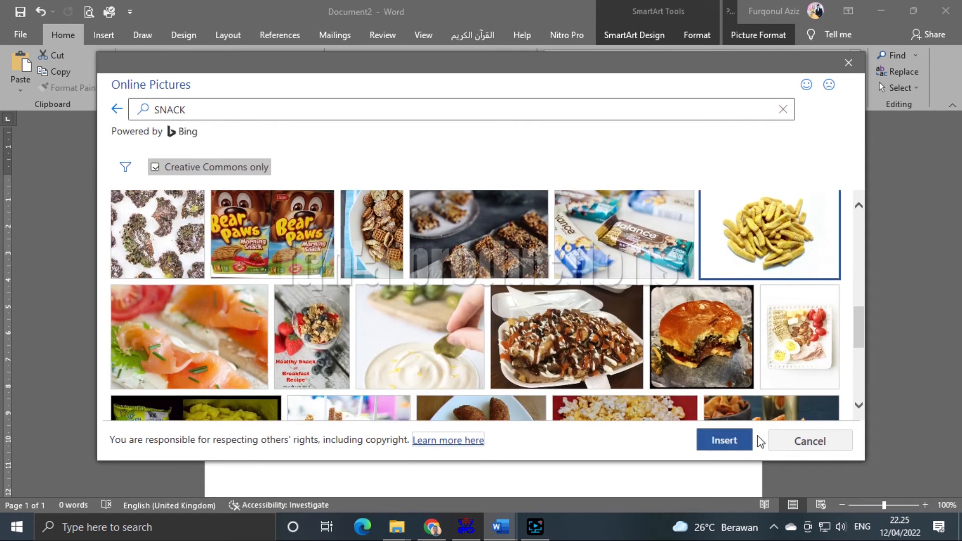
click(726, 440)
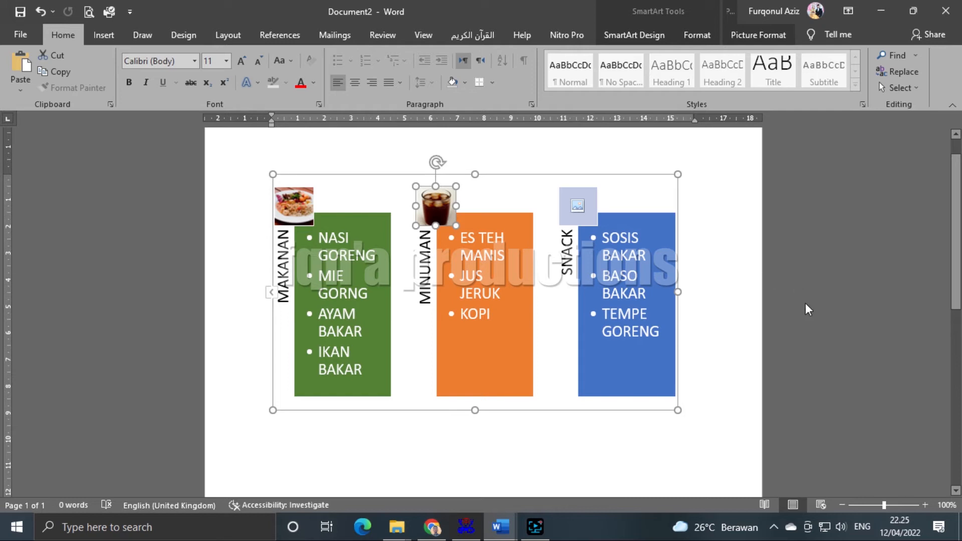
- Select and inspect the broken SNACK picture in the SmartArt graphic
click(766, 296)
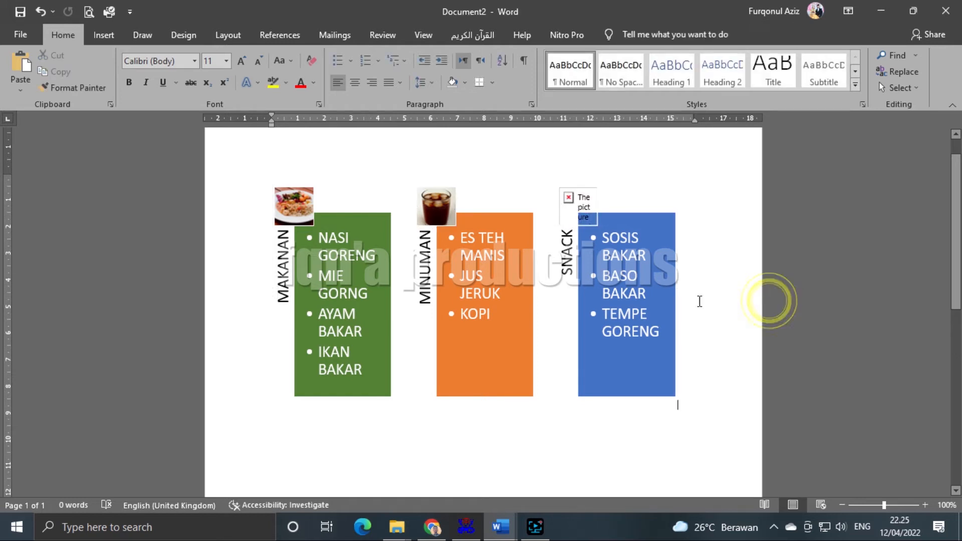
click(579, 206)
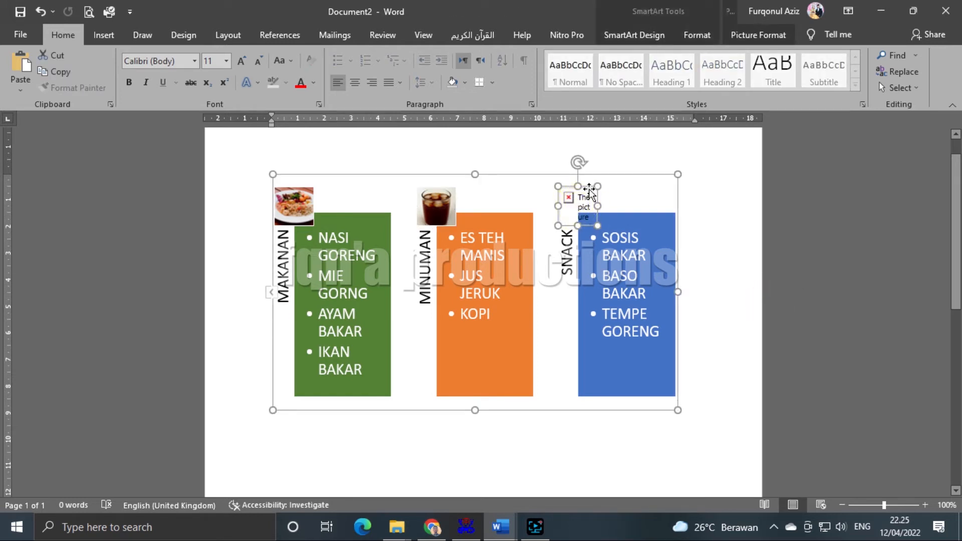
double_click(575, 213)
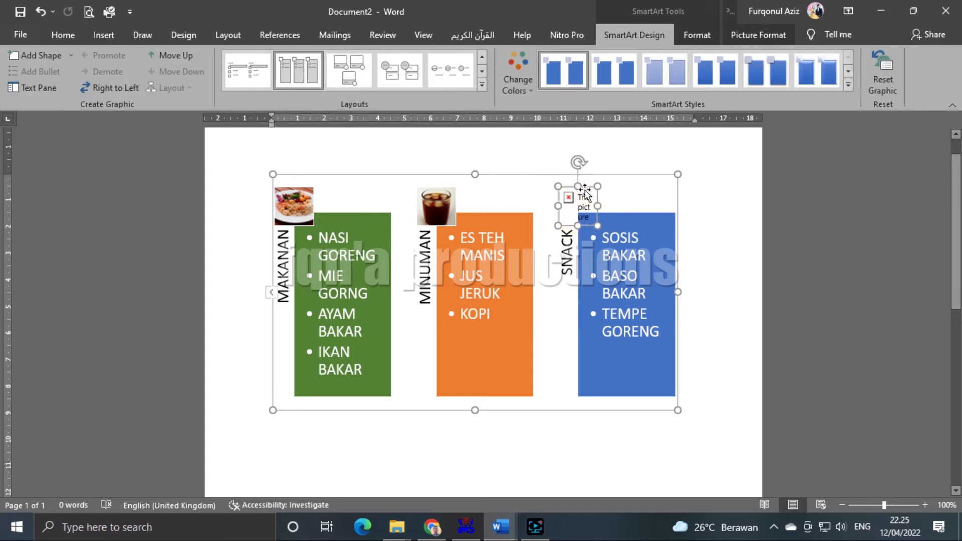
click(708, 286)
scroll(708, 285, up, 1)
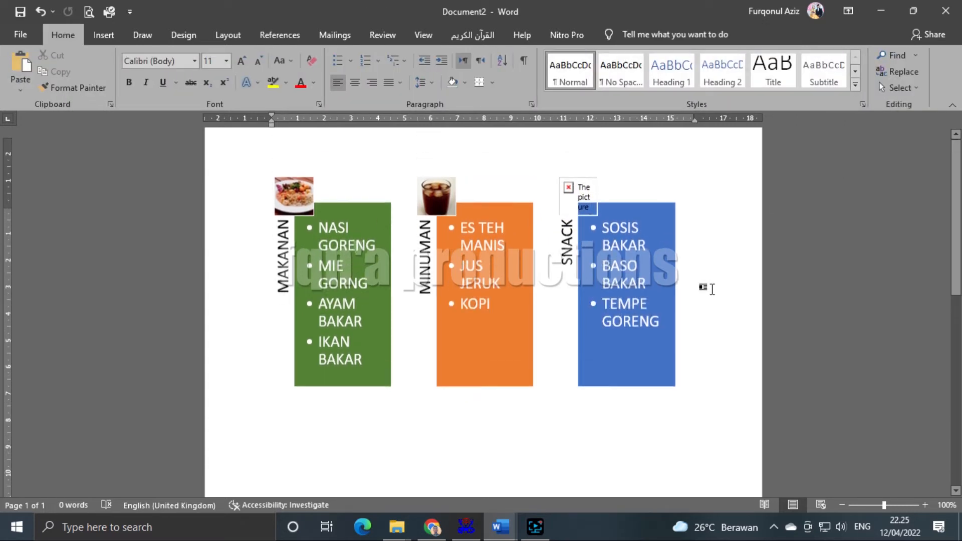
click(578, 246)
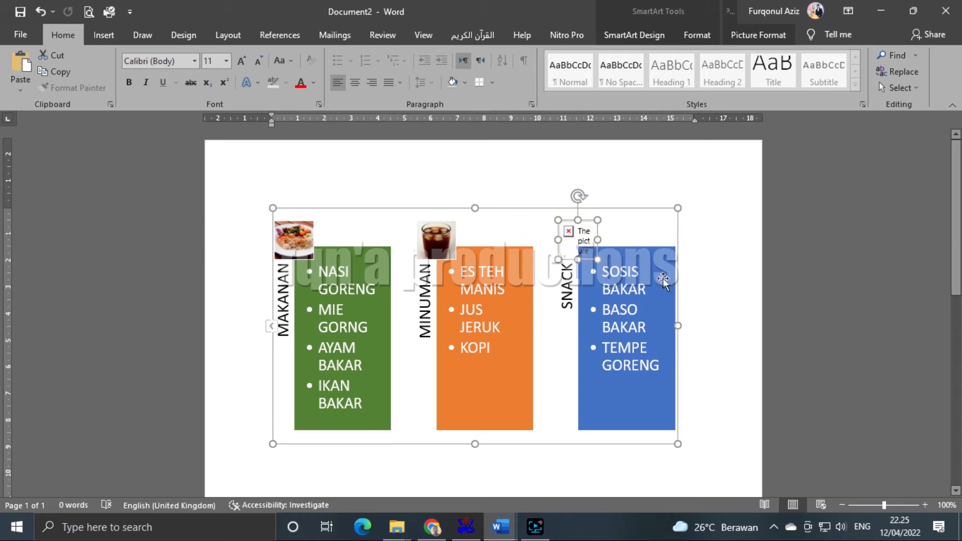
click(700, 273)
scroll(731, 312, down, 3)
scroll(741, 306, up, 3)
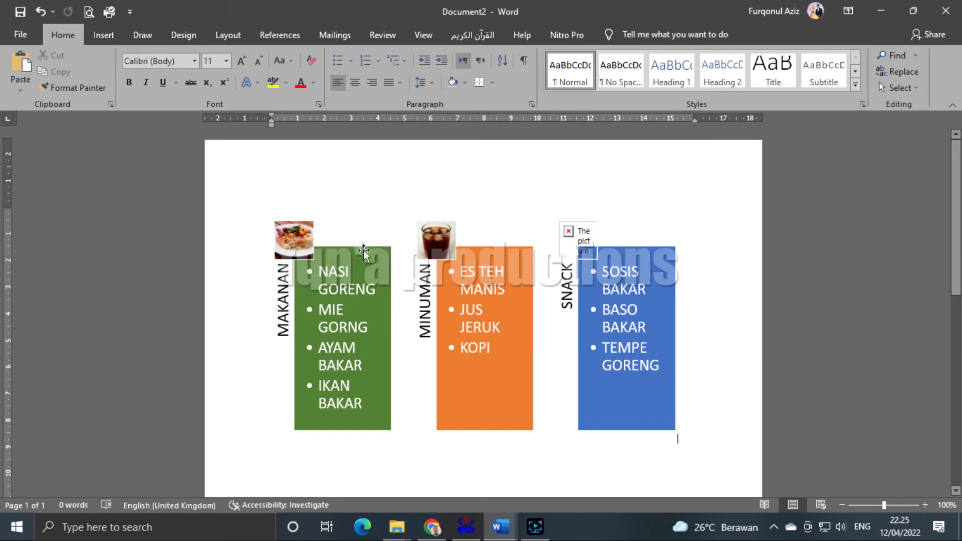
- Browse the Pyramid, Matrix, Relationship and Cycle SmartArt layouts, cancel, and delete the existing SmartArt
click(104, 36)
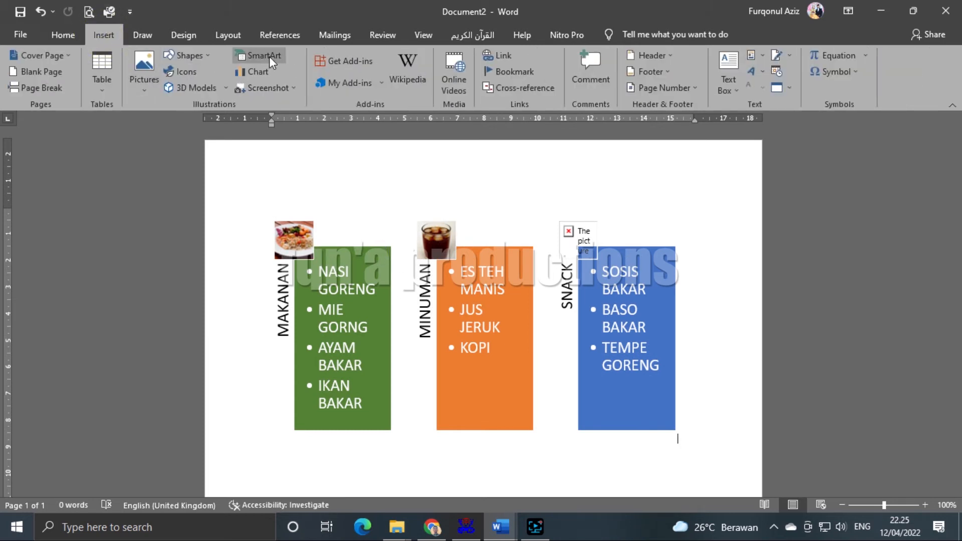
click(255, 56)
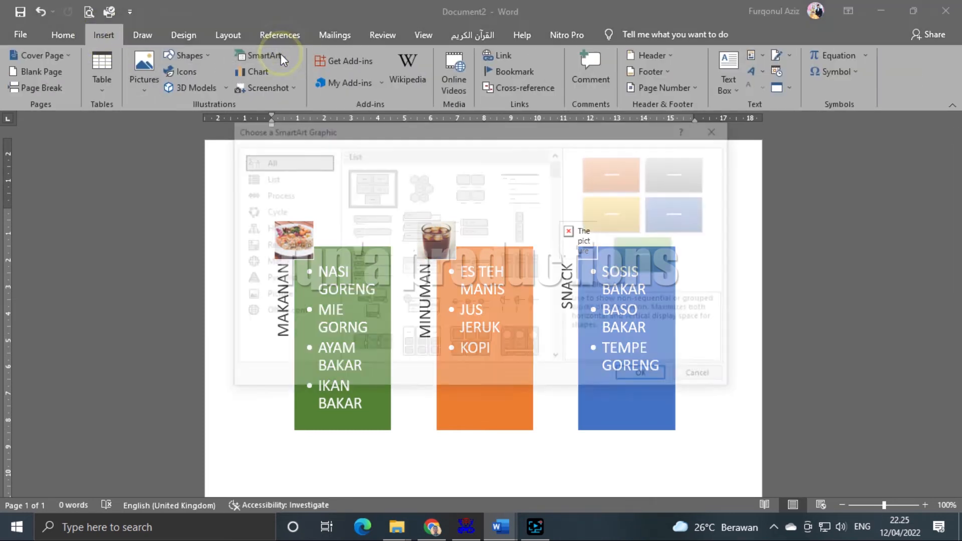
click(276, 279)
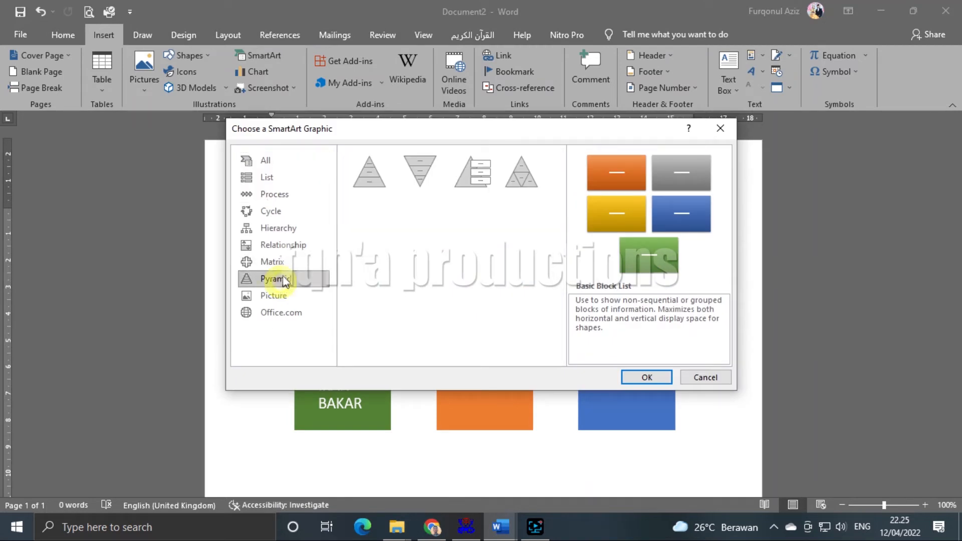
click(272, 261)
click(283, 245)
click(272, 211)
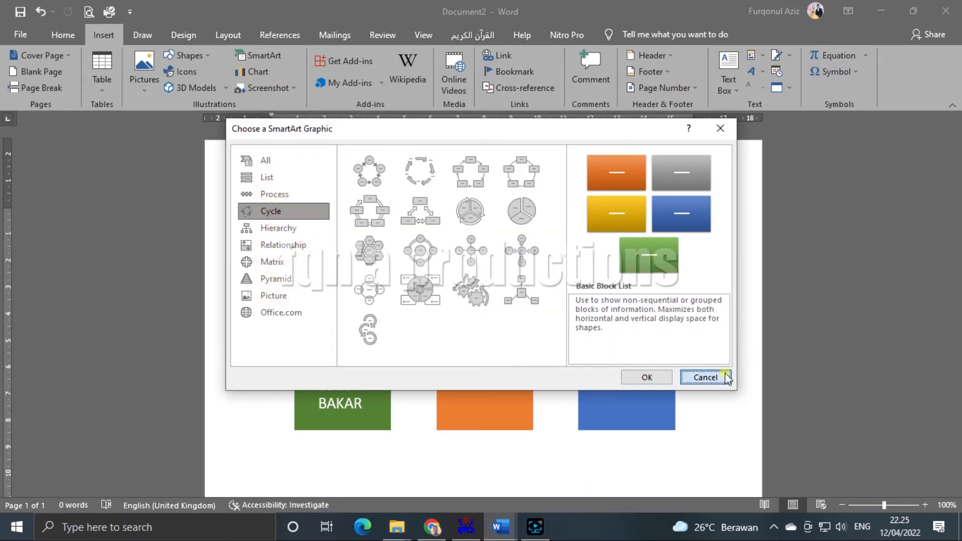
click(722, 377)
click(649, 234)
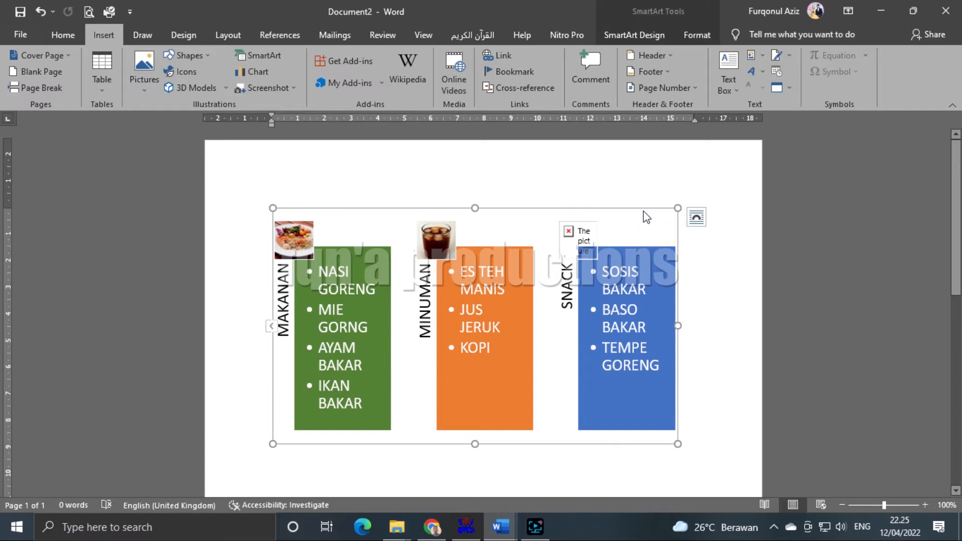
key(Delete)
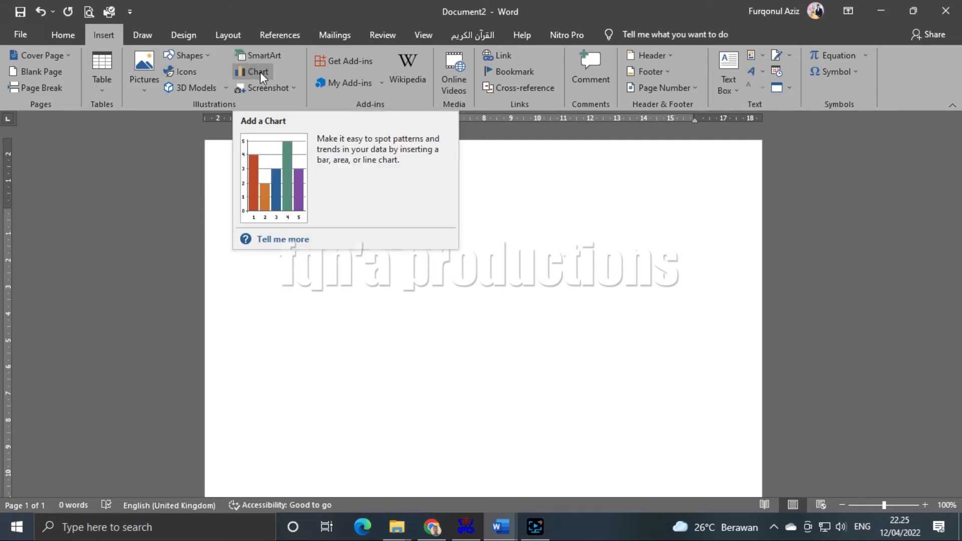
- Preview the Line, Pie, Bar, Area, Scatter, Map, Surface and Treemap chart types
click(260, 72)
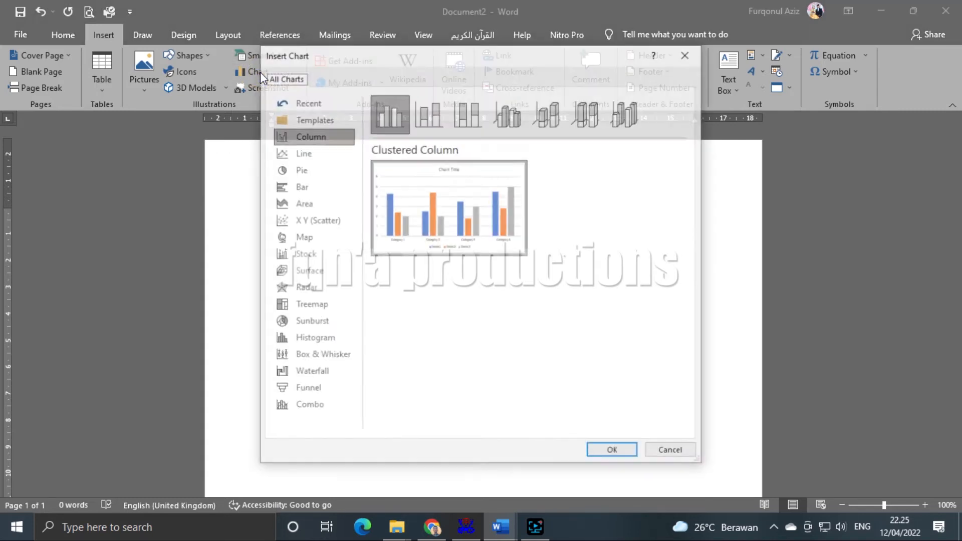
drag(339, 56, 335, 55)
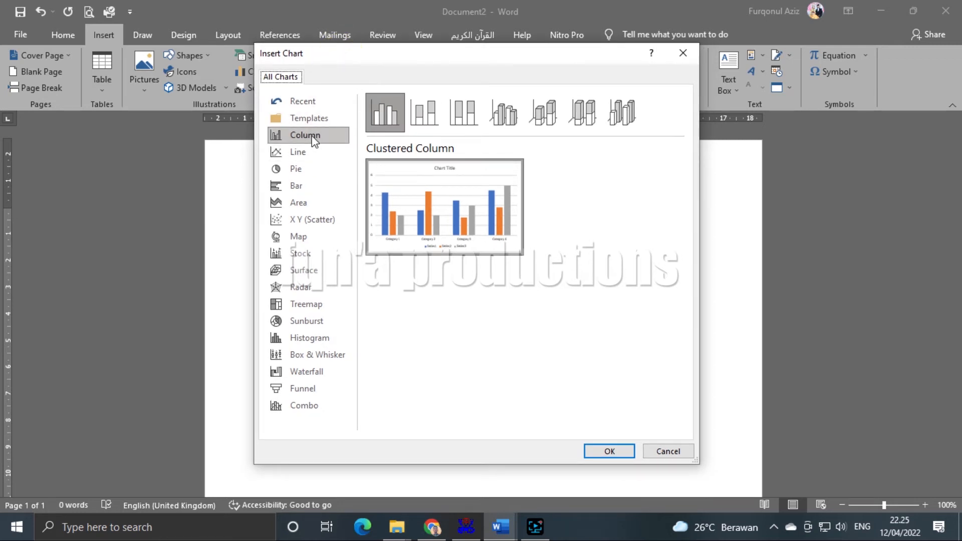
click(313, 153)
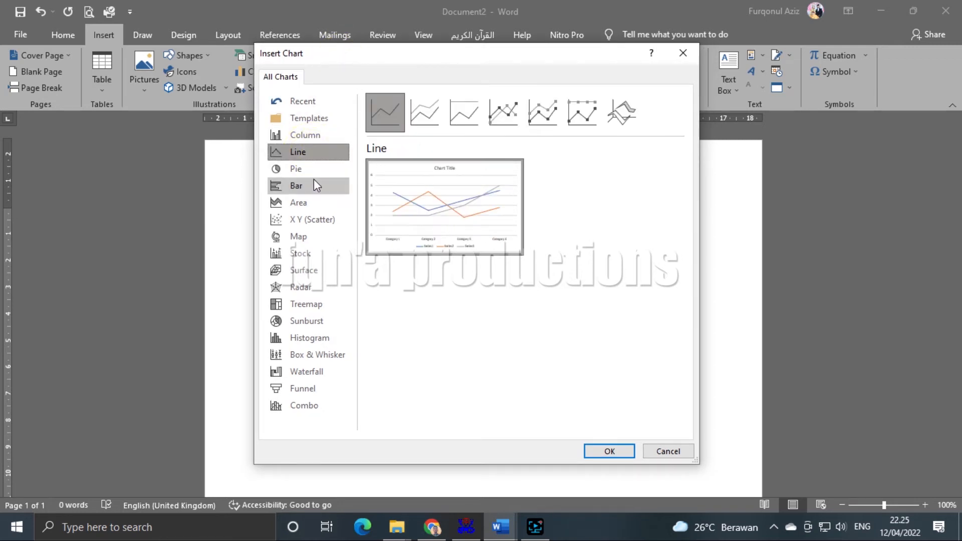
click(313, 173)
click(306, 187)
click(307, 202)
click(310, 219)
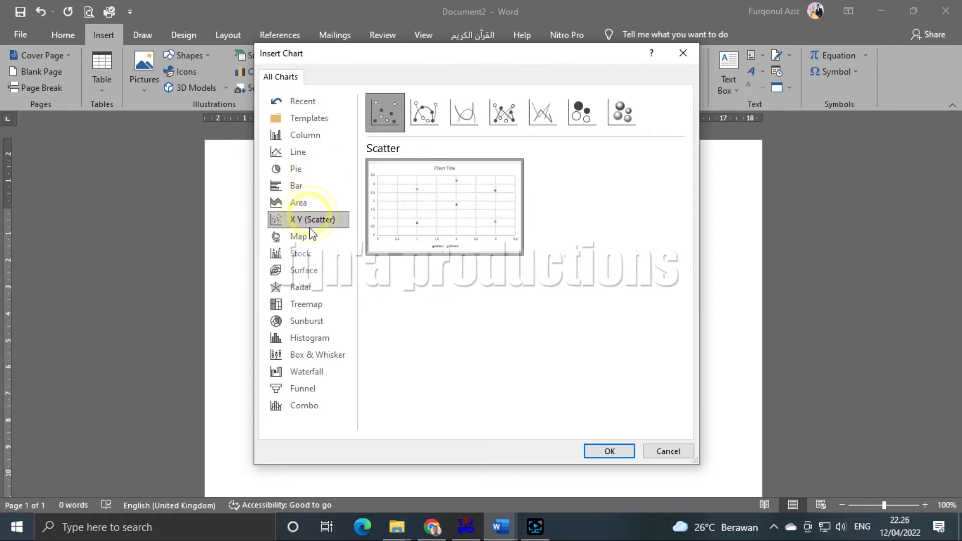
click(308, 238)
click(312, 271)
click(311, 304)
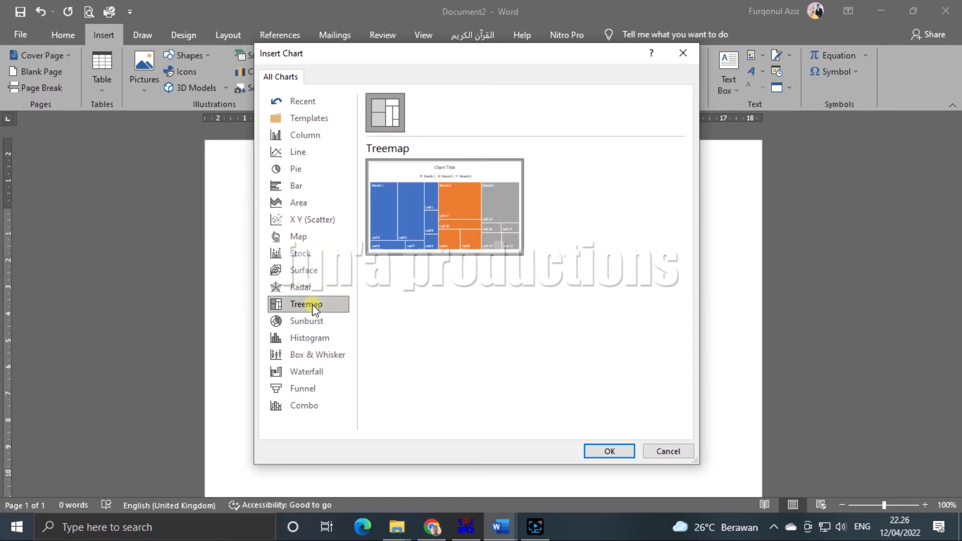
click(293, 135)
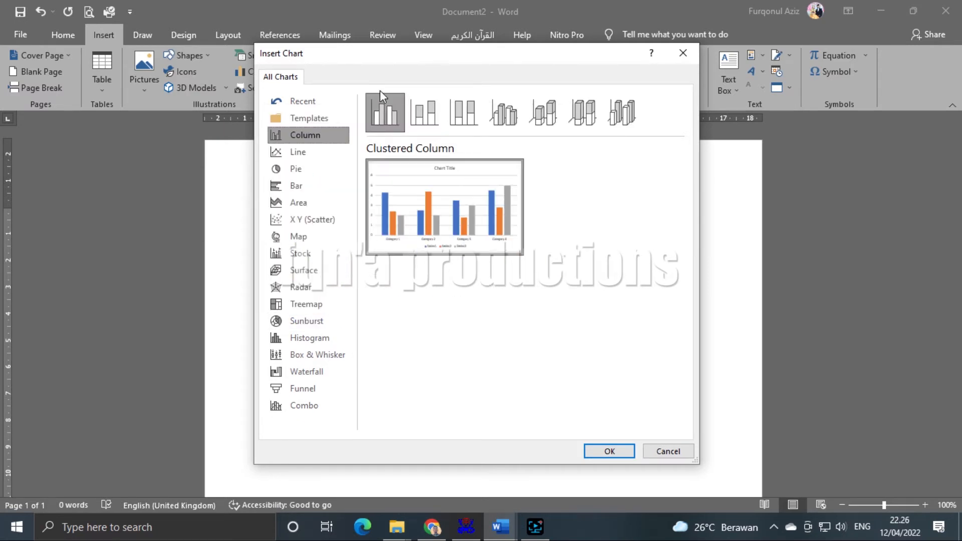
- Preview the Column variants, then insert a Clustered Column chart
click(419, 107)
click(456, 111)
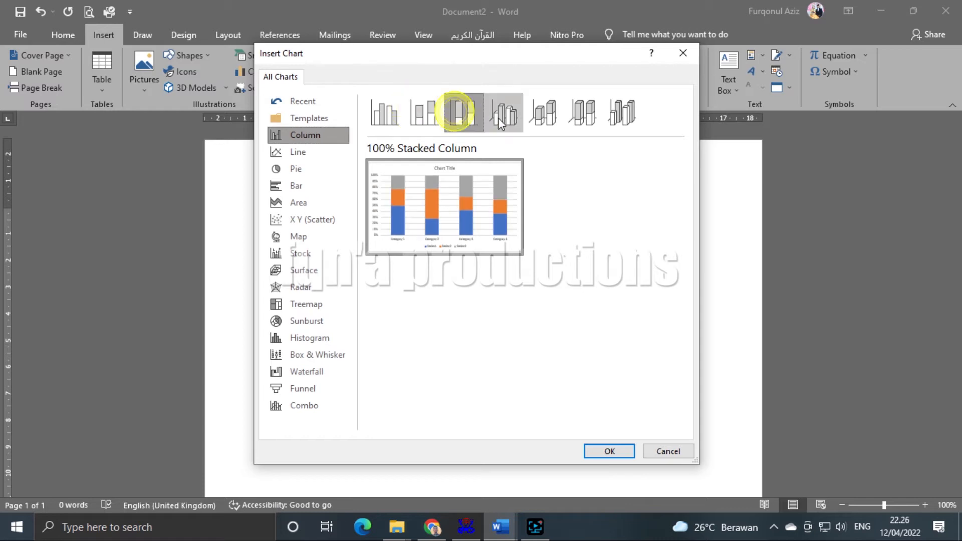
click(502, 117)
click(545, 116)
click(584, 118)
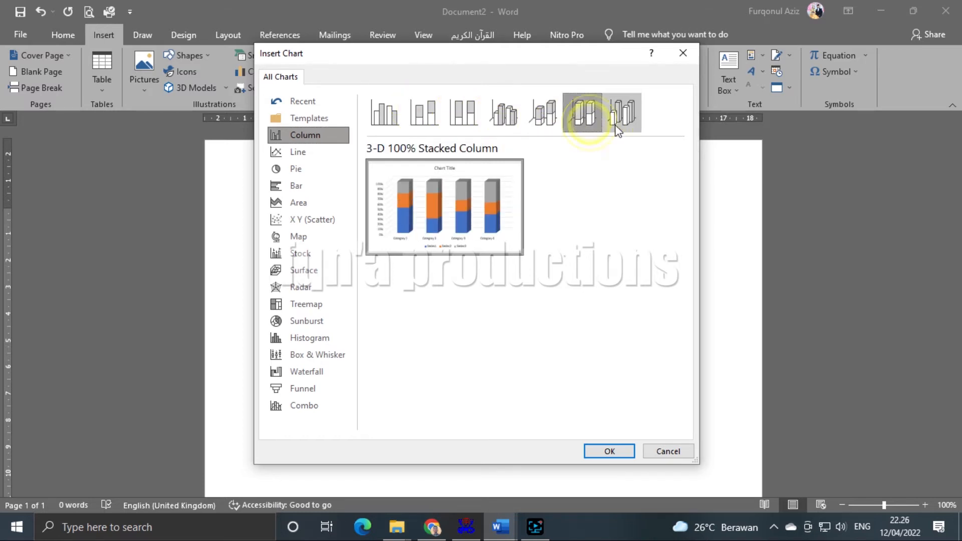
click(623, 120)
click(383, 118)
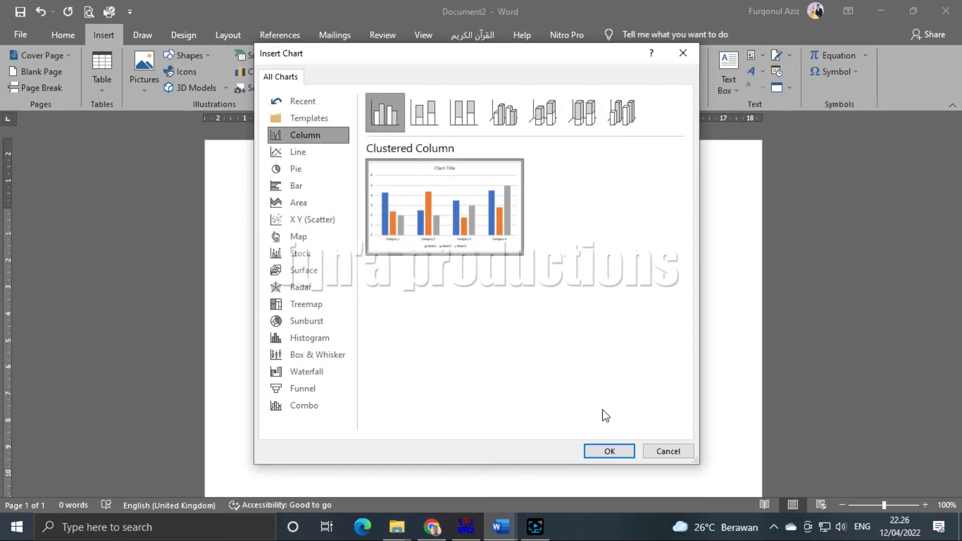
click(591, 450)
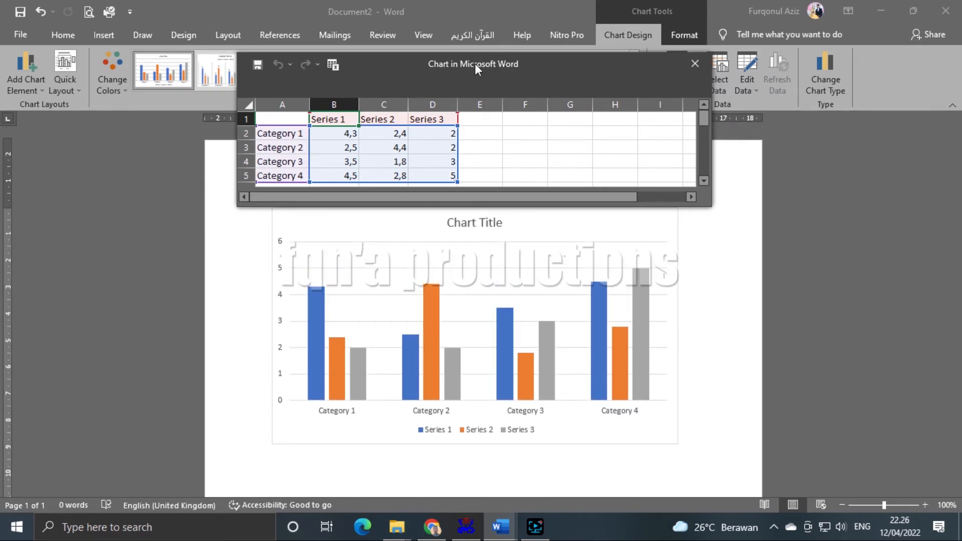
- Reposition the chart's data window over the chart and stretch it to show more rows
drag(477, 58, 659, 22)
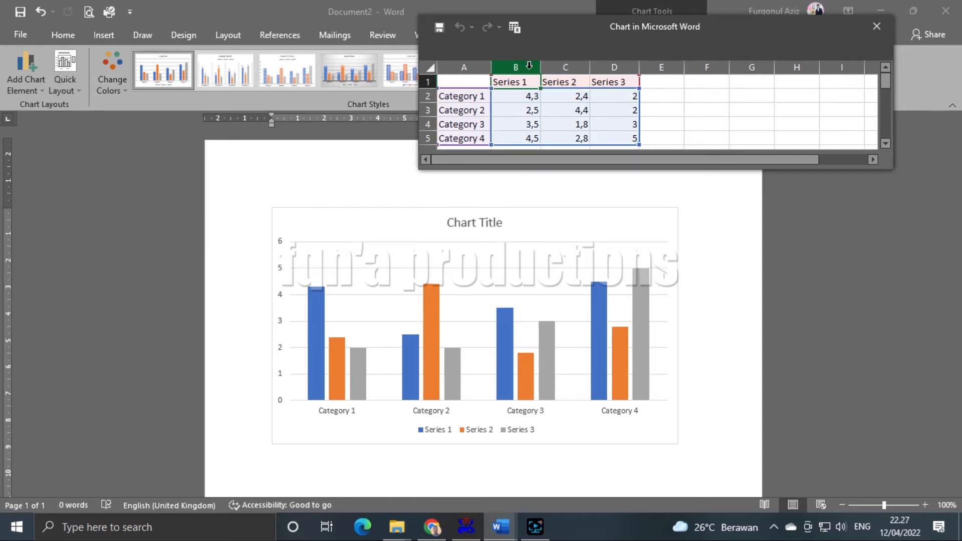
drag(615, 29, 520, 86)
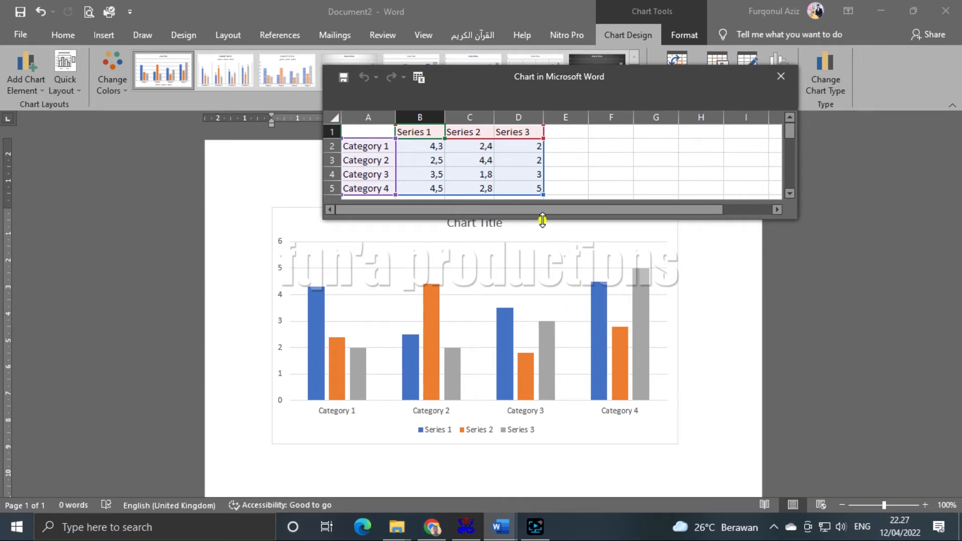
drag(542, 220, 542, 238)
click(360, 148)
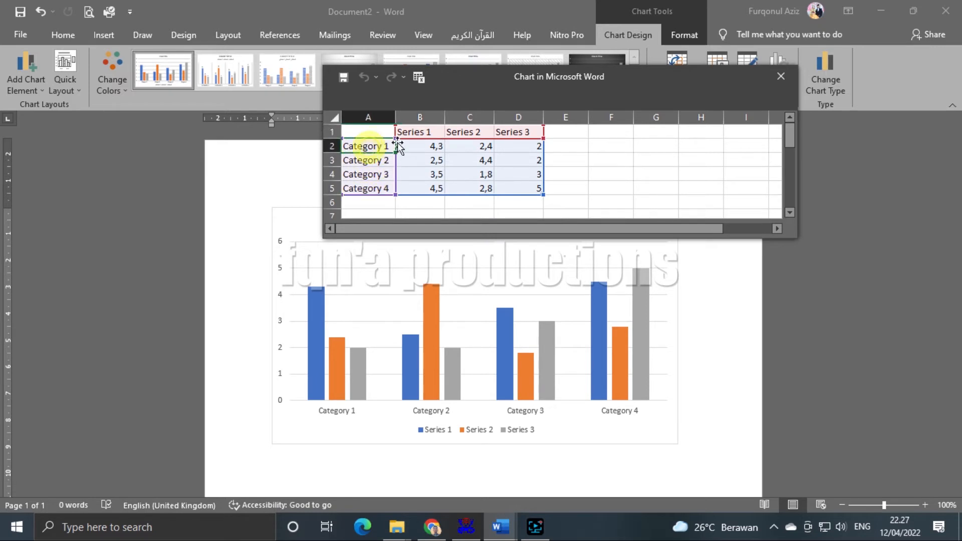
- Rename the categories in A2:A5 to KELAS 1, KELAS 2, KELAS 3 and KELAS 4
click(430, 131)
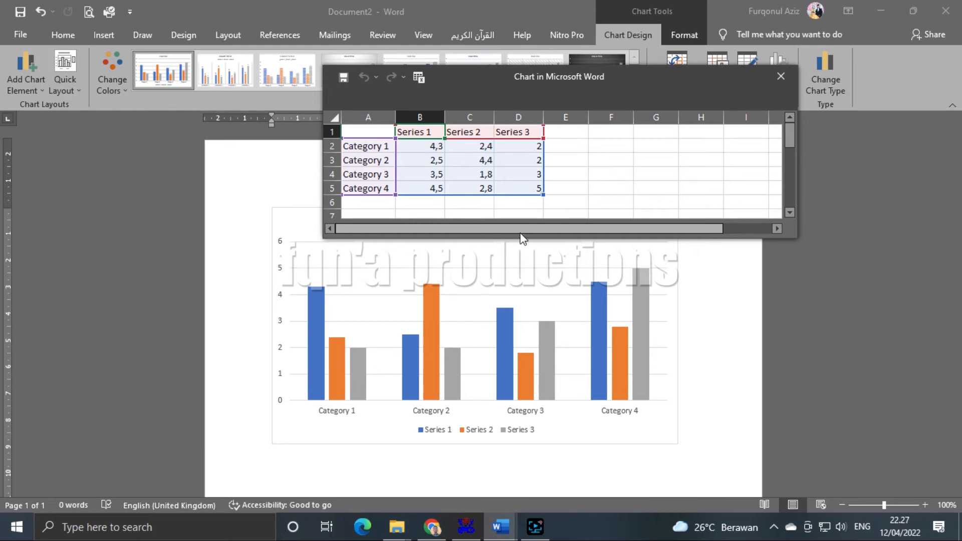
click(368, 147)
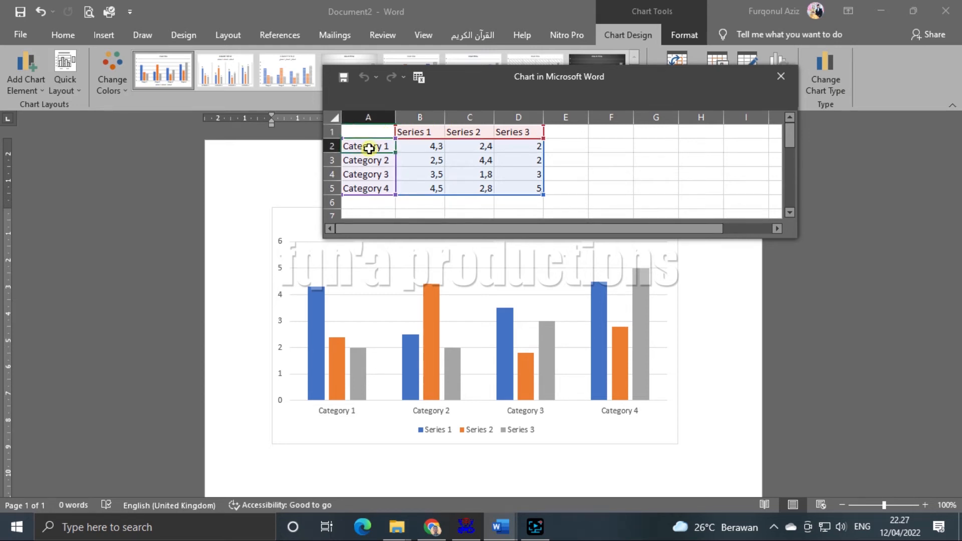
text(k)
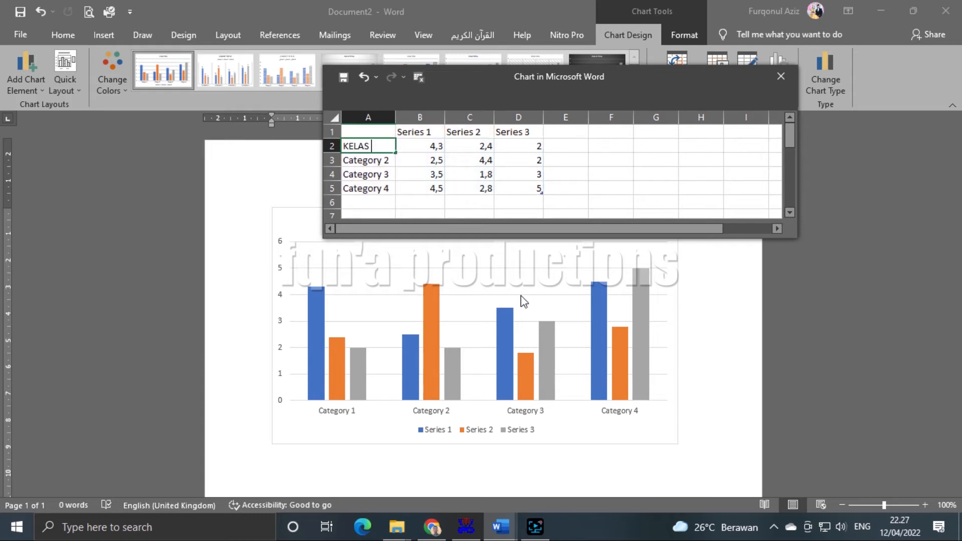
text(ELAS 1)
click(377, 161)
text(k)
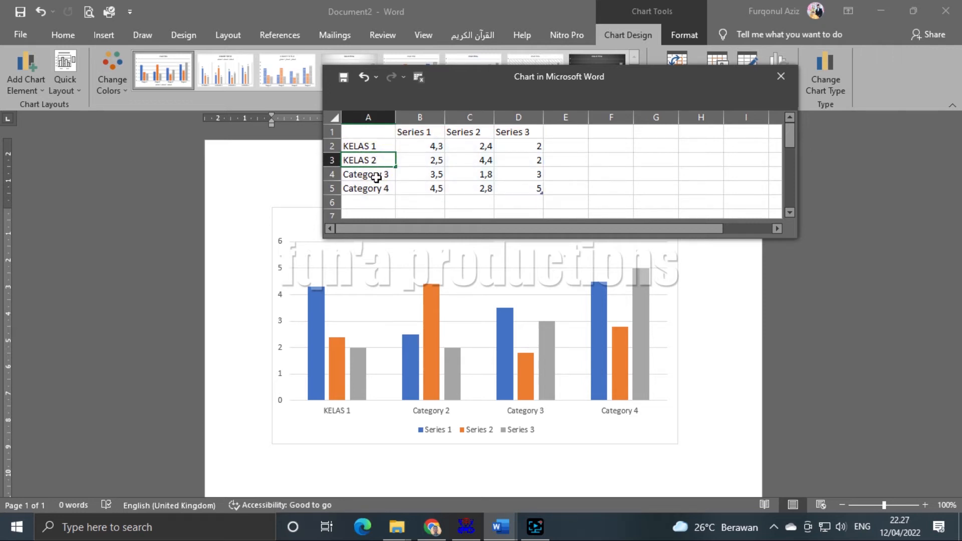
click(377, 175)
text(KELAS 3)
click(376, 187)
text(KELA)
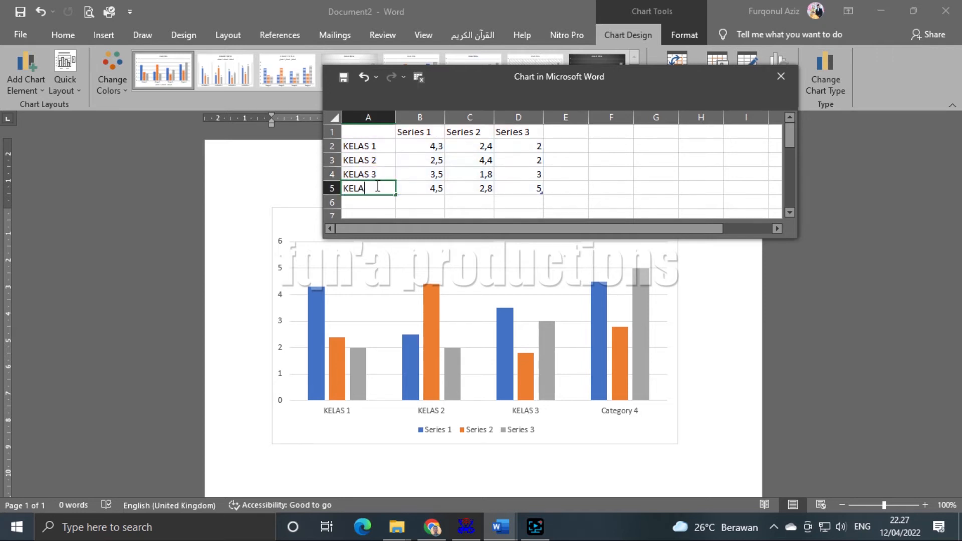
click(607, 178)
- Rename the series headers to LAKI-LAKI, PEREMPUAN and JUMLAH
click(423, 130)
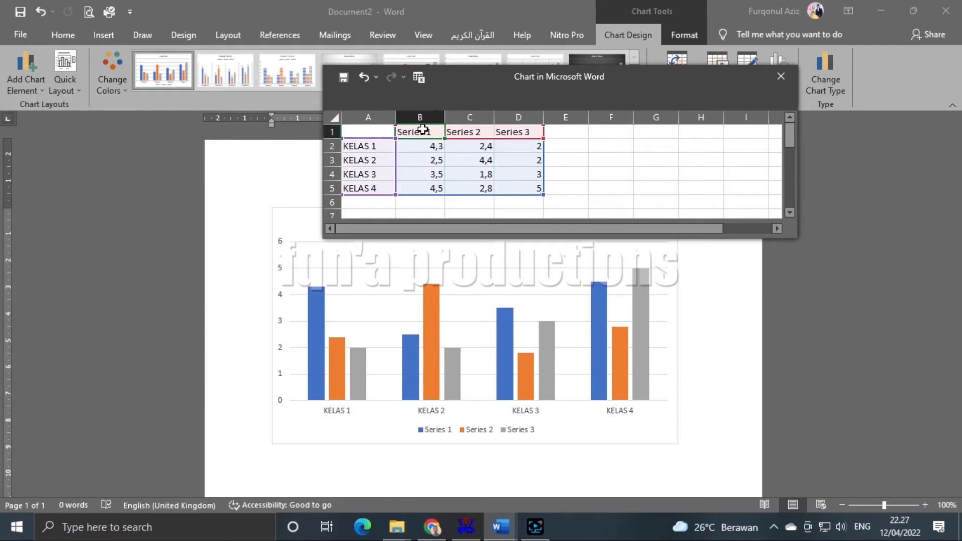
text(LAKI-LAKI)
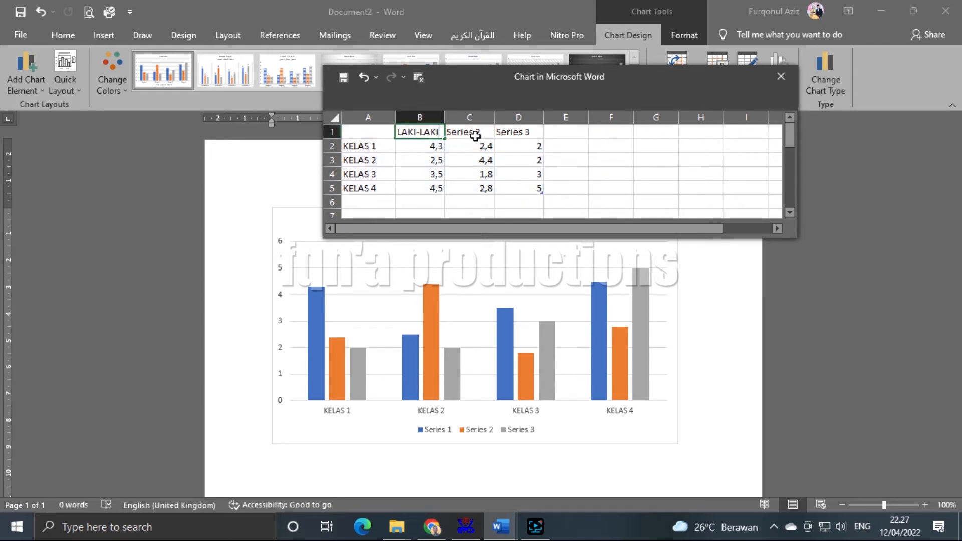
click(475, 135)
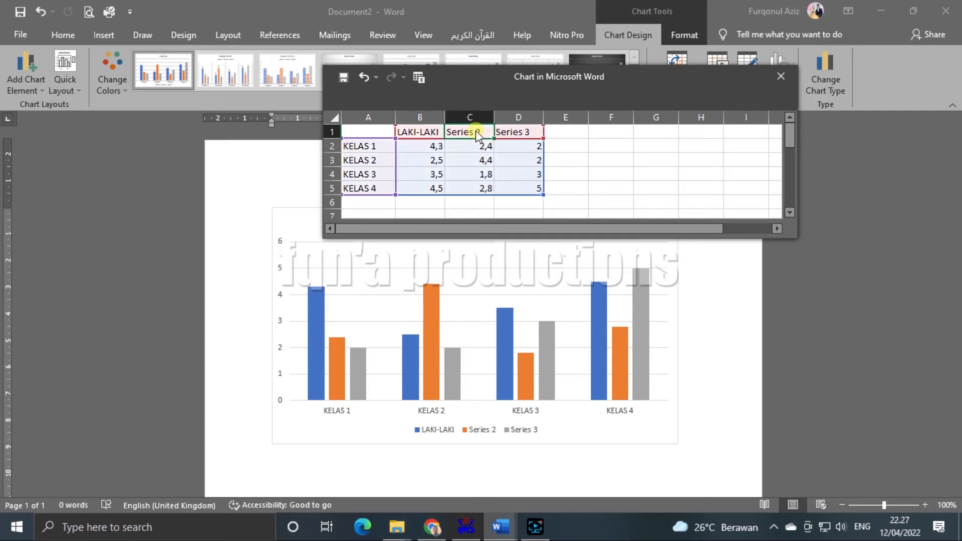
text(PEREMPUAN)
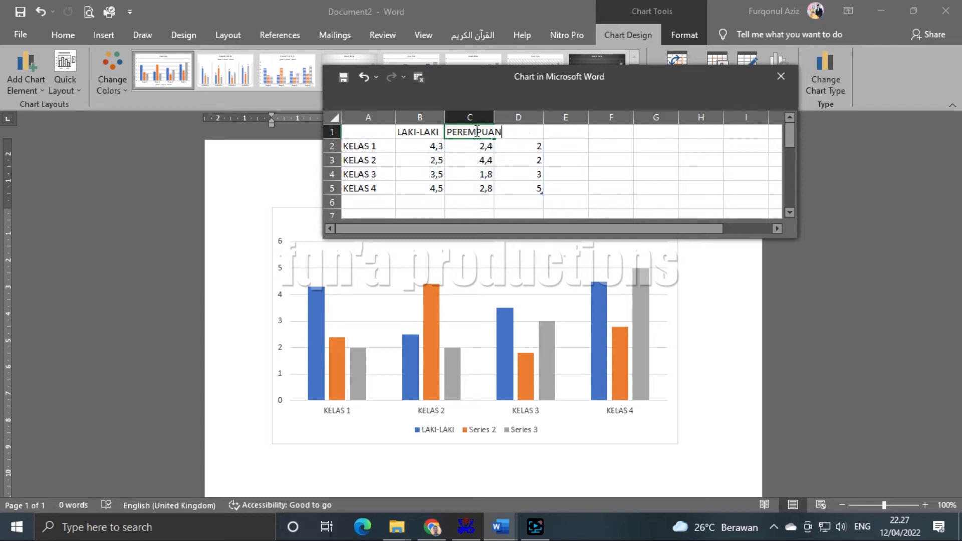
click(563, 174)
click(521, 131)
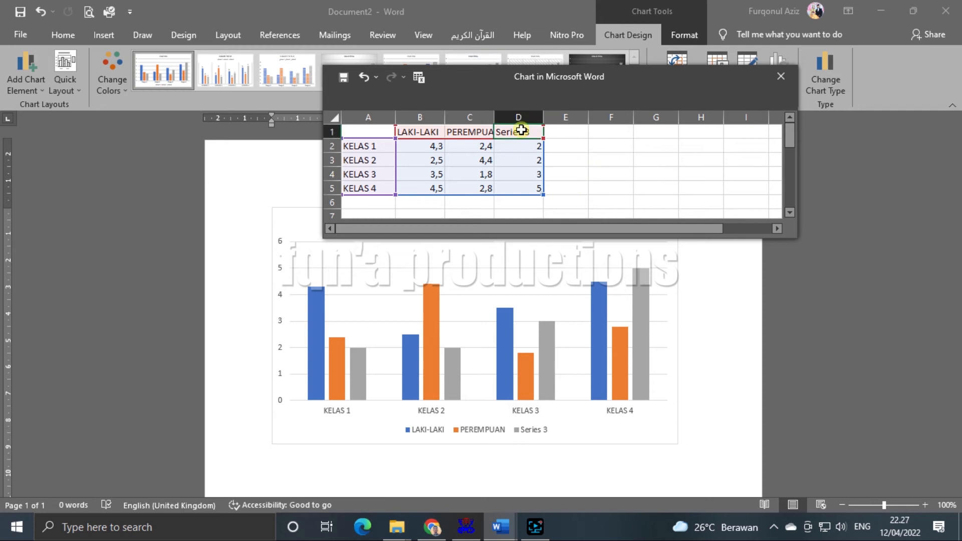
text(JUMLAH)
click(600, 175)
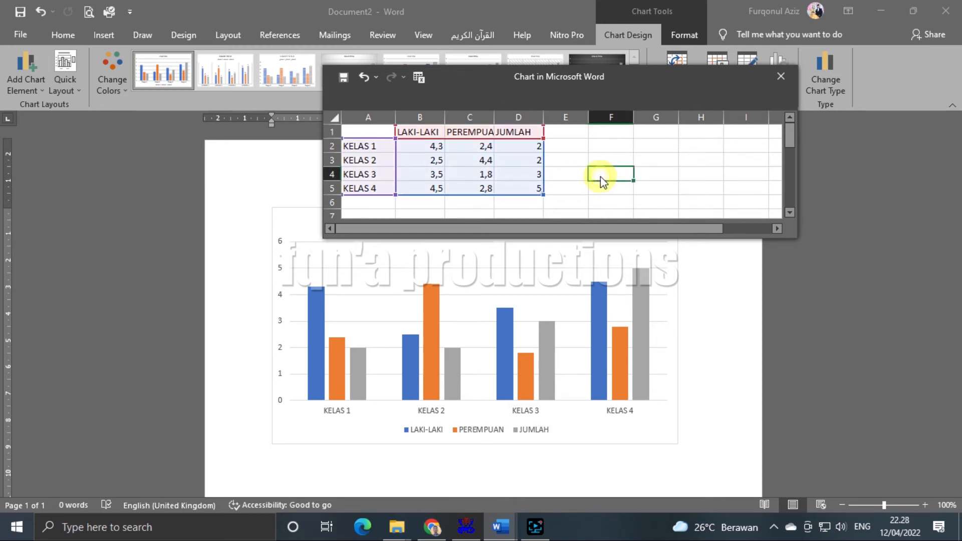
click(655, 186)
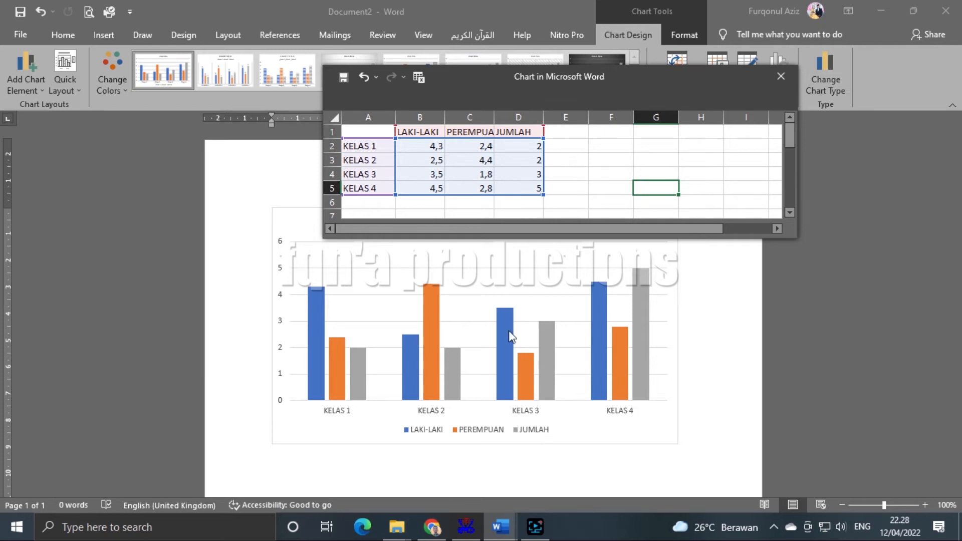
- Clear the old sample values from B2:D5 of the chart data
drag(569, 73, 661, 45)
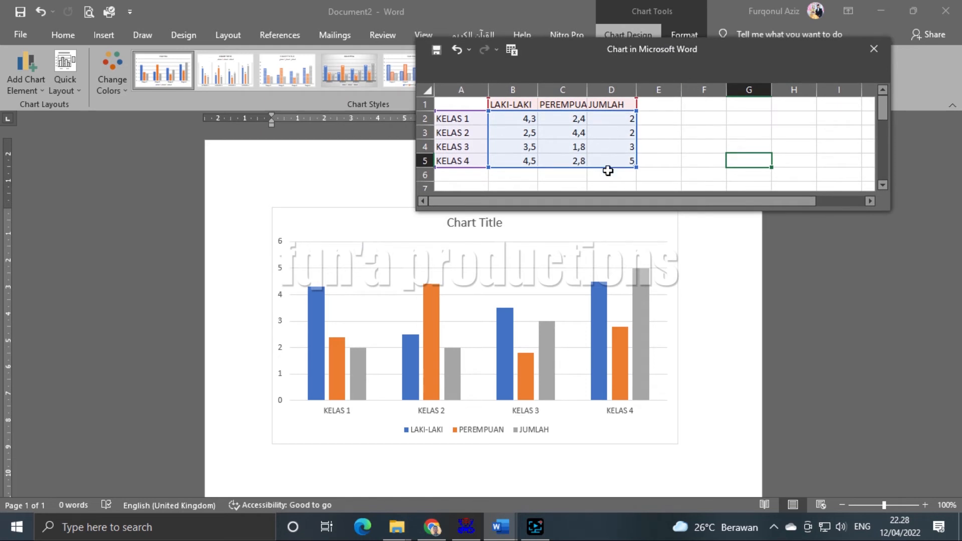
scroll(469, 391, down, 1)
scroll(480, 371, up, 1)
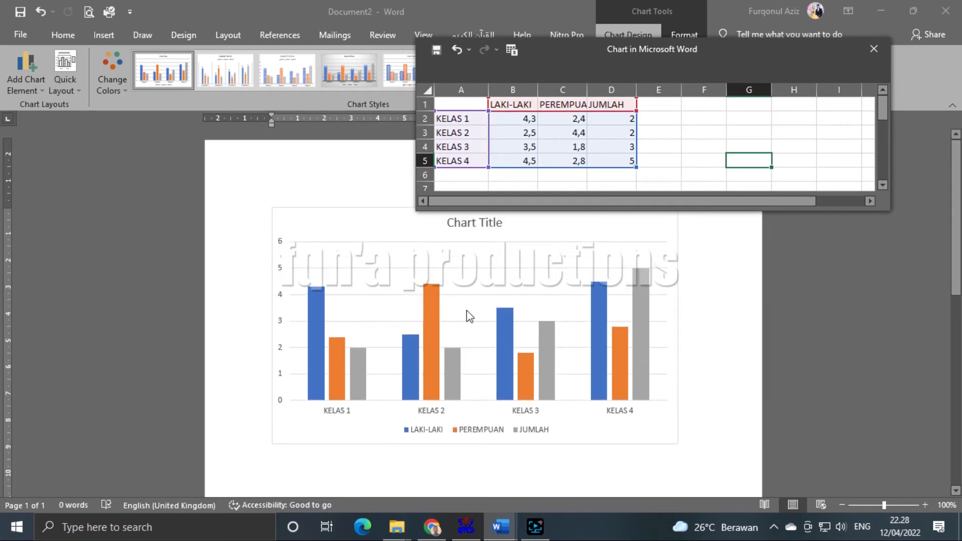
drag(516, 121, 623, 157)
click(686, 147)
click(558, 146)
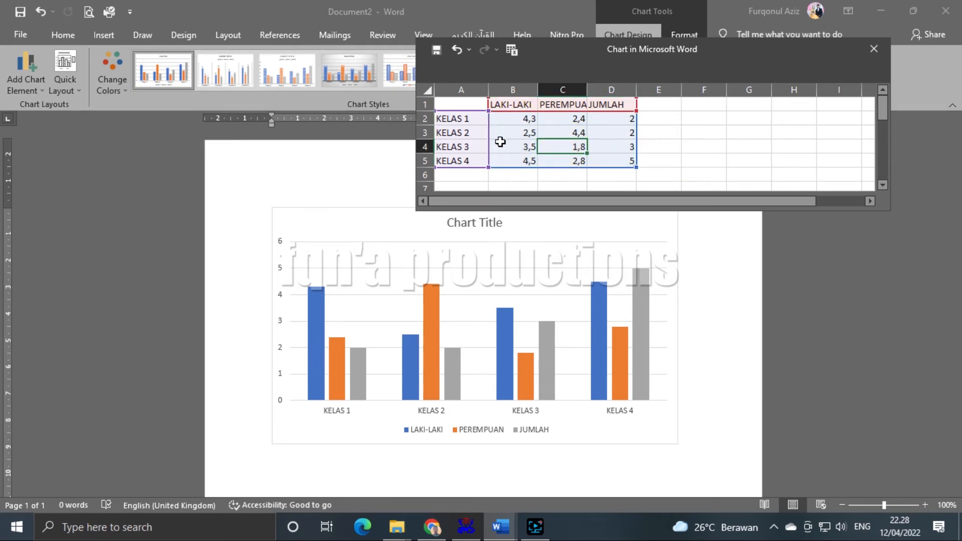
click(522, 120)
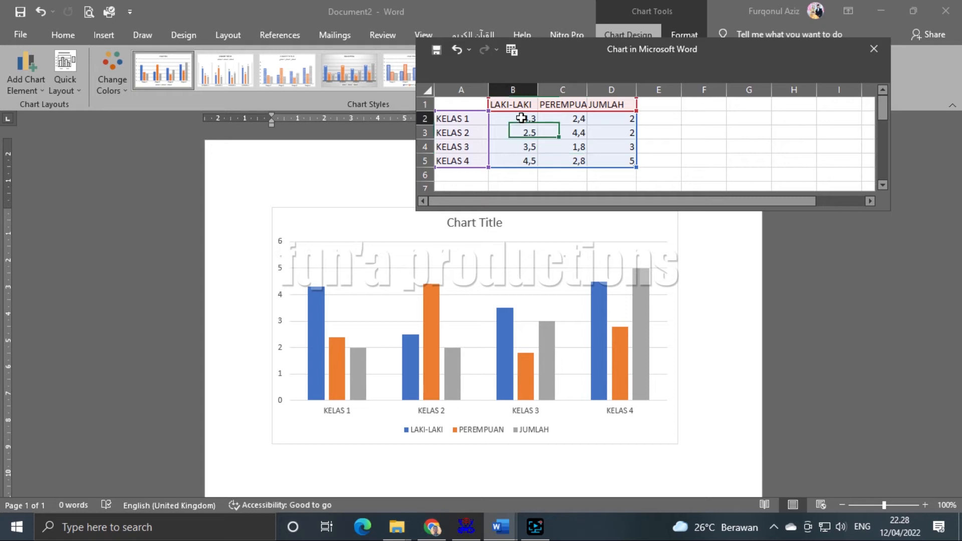
click(605, 120)
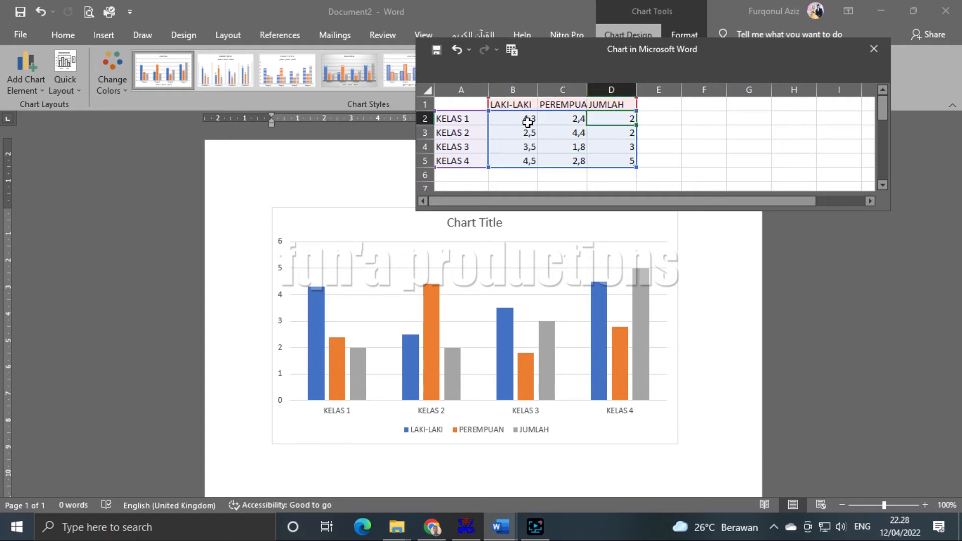
drag(527, 119, 596, 158)
key(Delete)
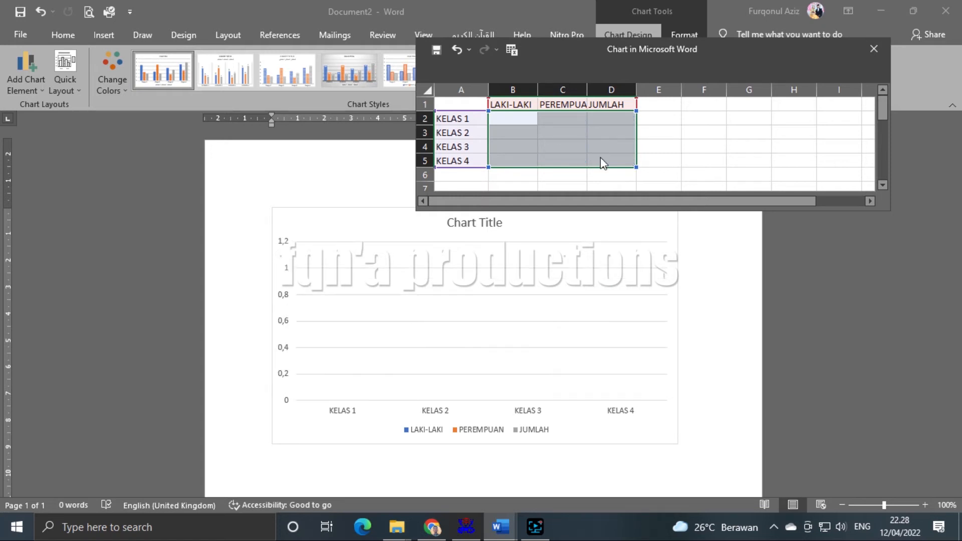
click(684, 154)
- Enter KELAS 1 values 10 and 15, with JUMLAH as =SUM(B2:C2)
click(516, 118)
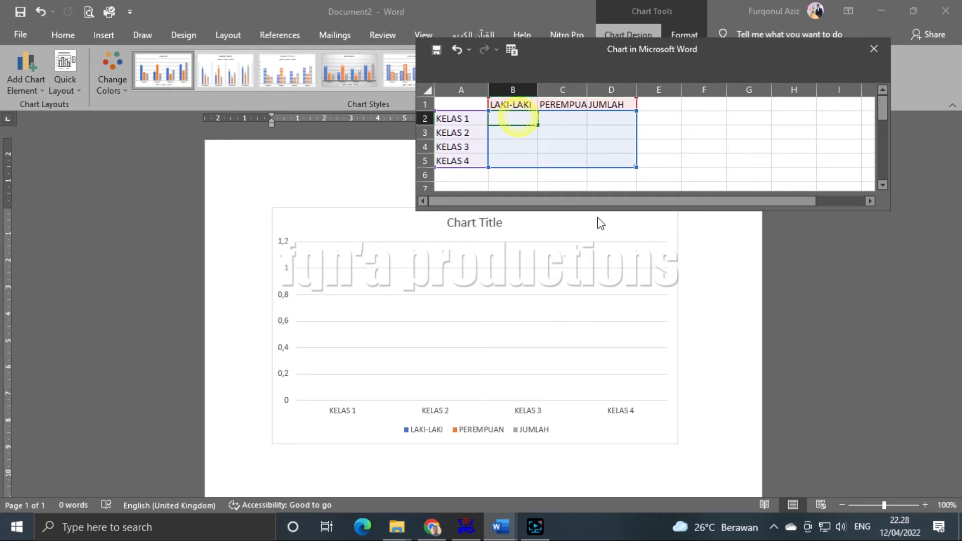
text(10)
key(Tab)
text(15)
key(Tab)
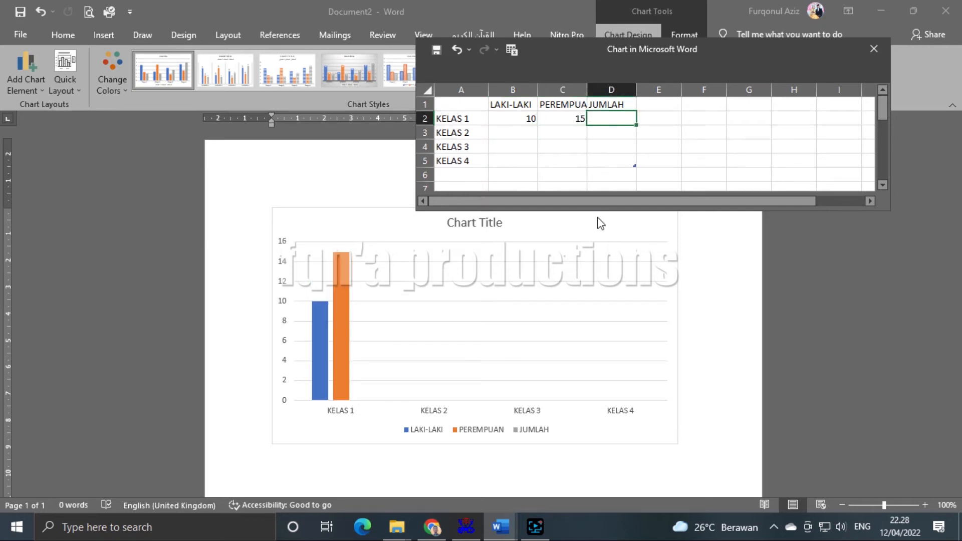
text(=SUM()
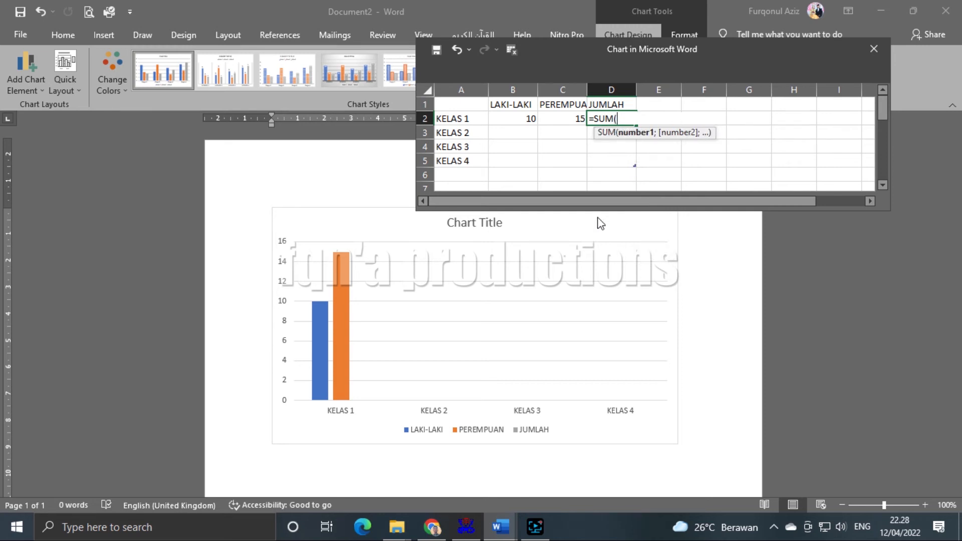
key(Left)
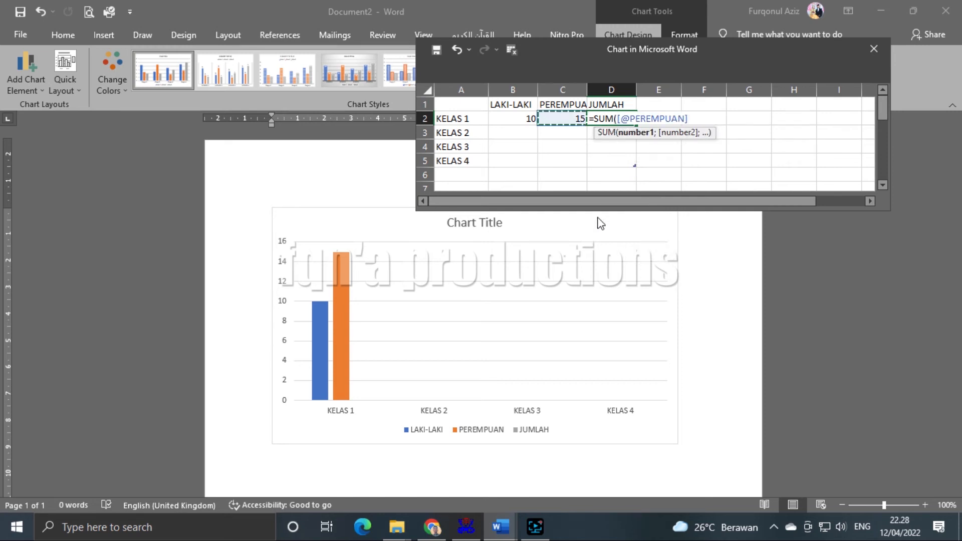
key(Left)
key(shift+Right)
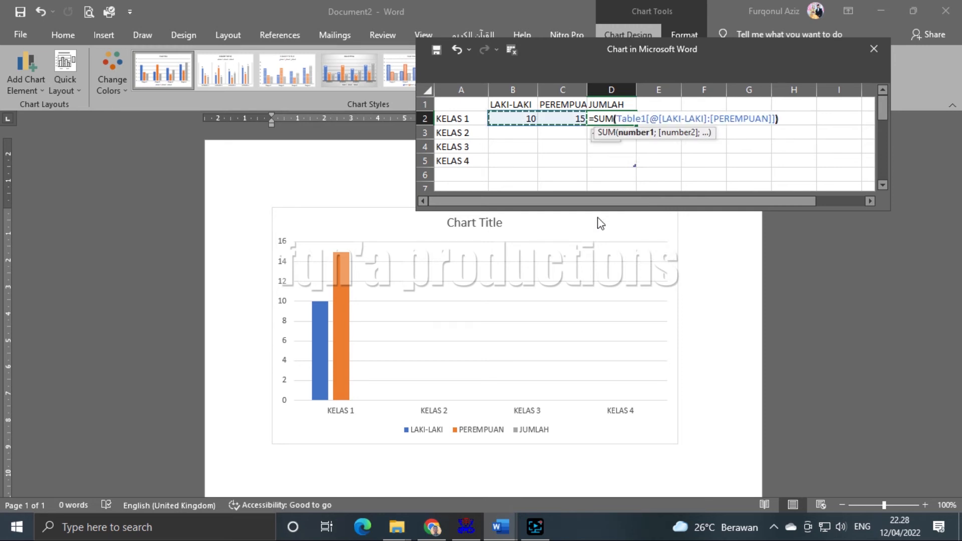
key(Return)
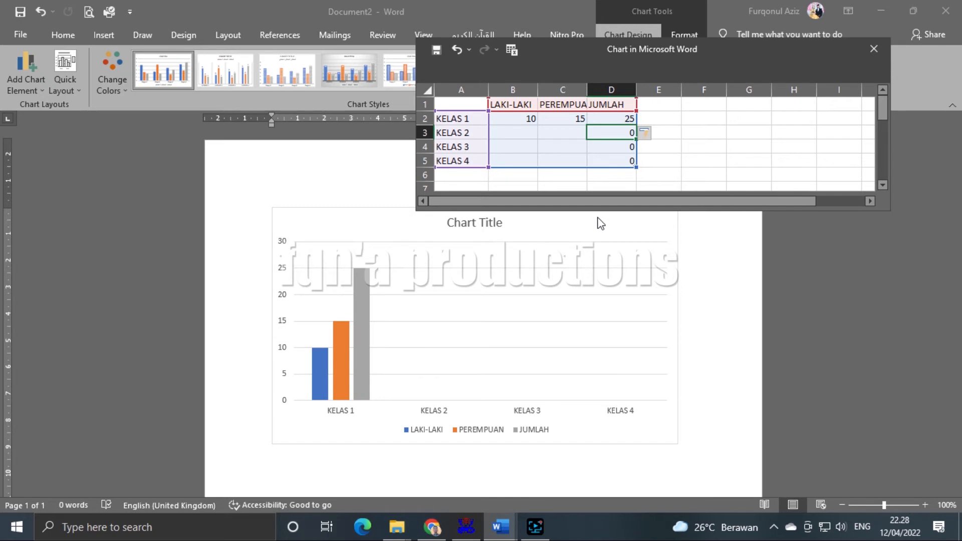
- Enter values for KELAS 2 (5, 7), KELAS 3 (11, 15) and KELAS 4 (12, 13)
key(Left)
key(Left)
text(5)
key(Tab)
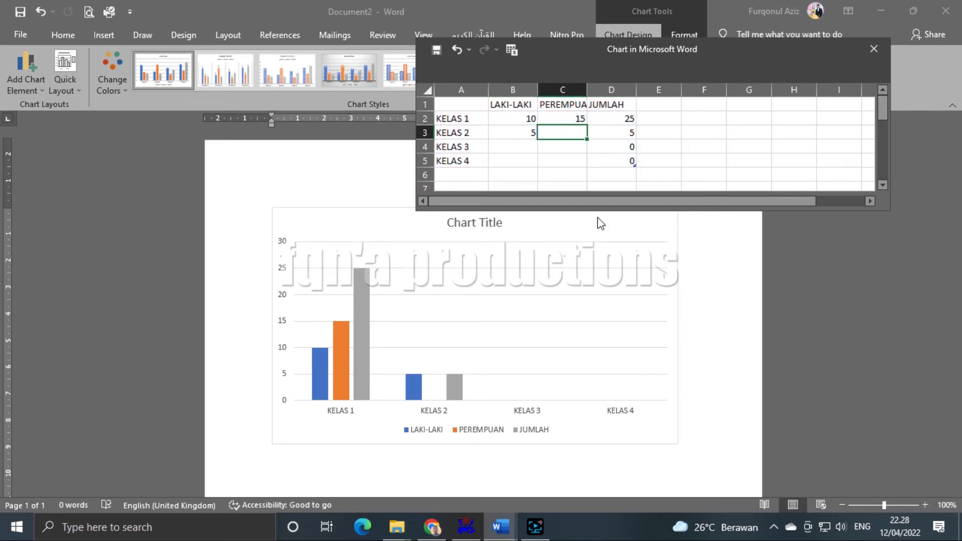
text(7)
key(Down)
key(Left)
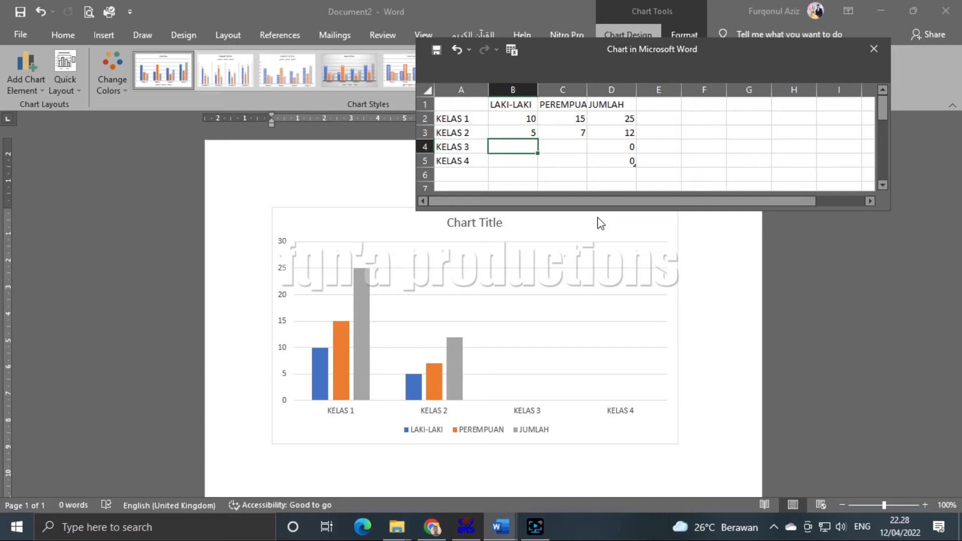
key(Tab)
text(15)
key(Return)
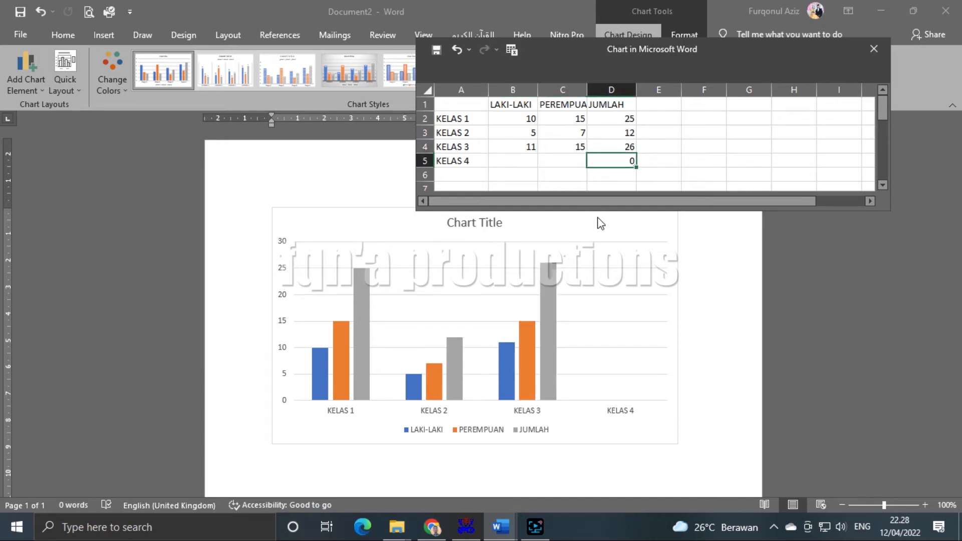
key(Left)
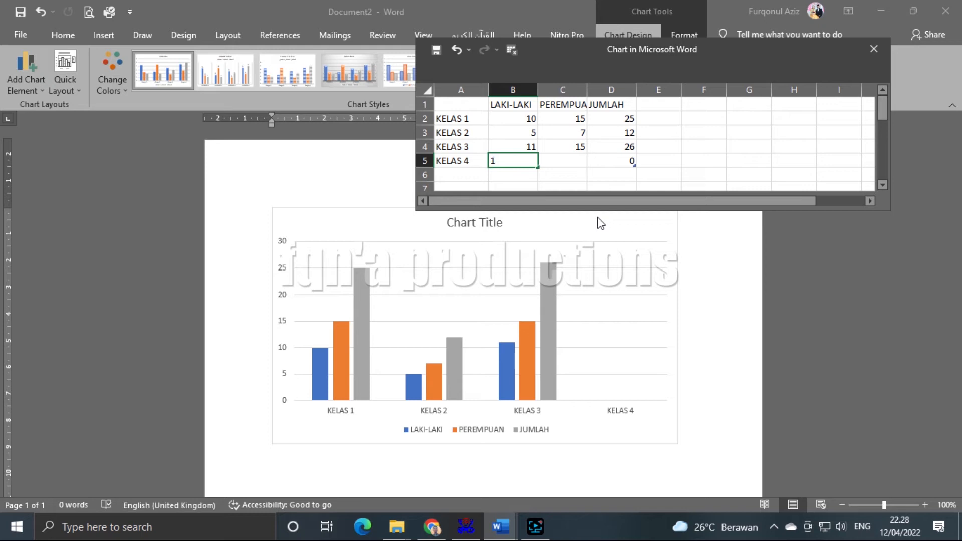
key(Tab)
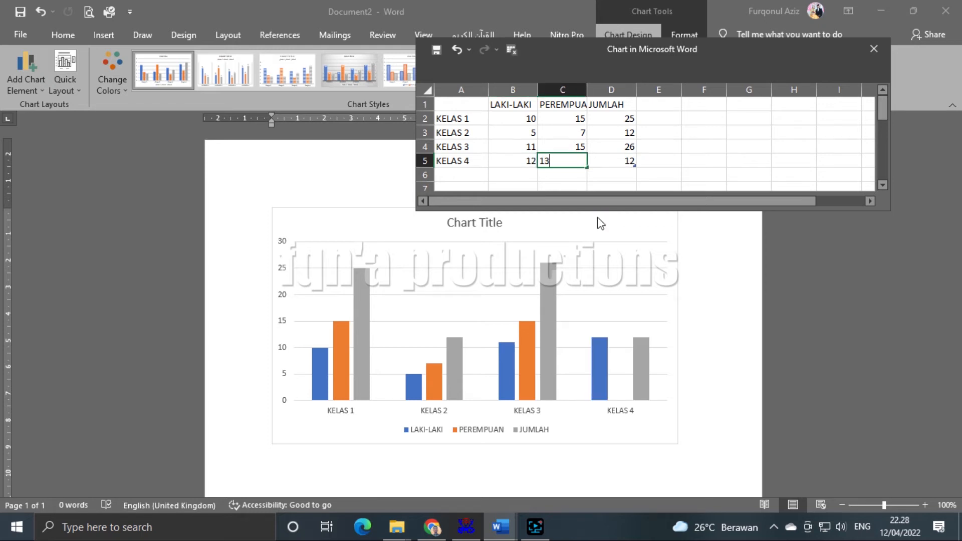
key(Tab)
click(708, 162)
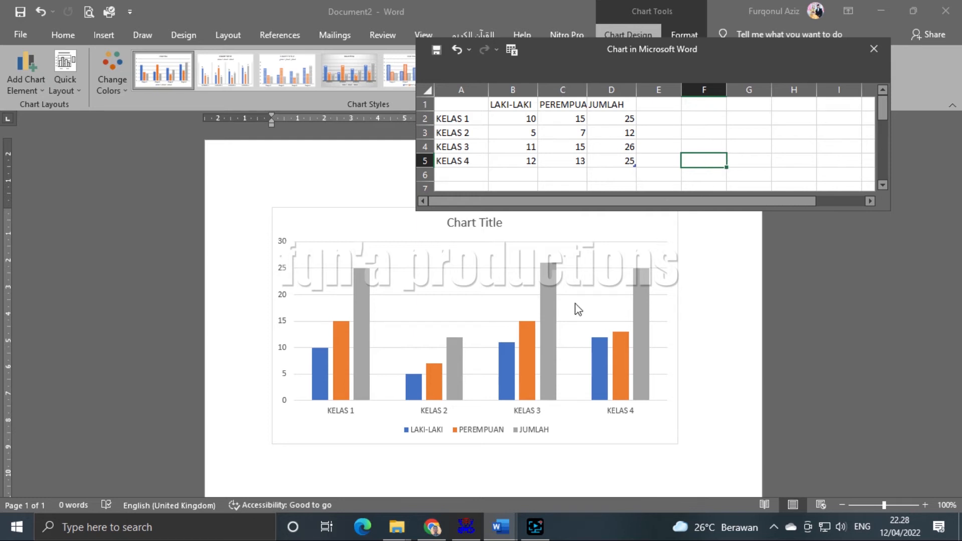
click(550, 120)
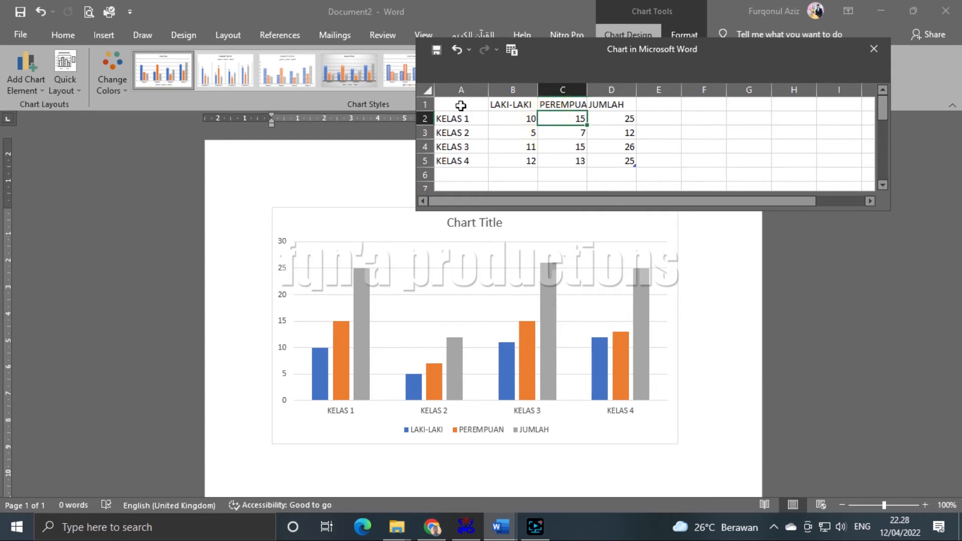
- Extend the chart's data range down to row 7
click(585, 426)
click(567, 371)
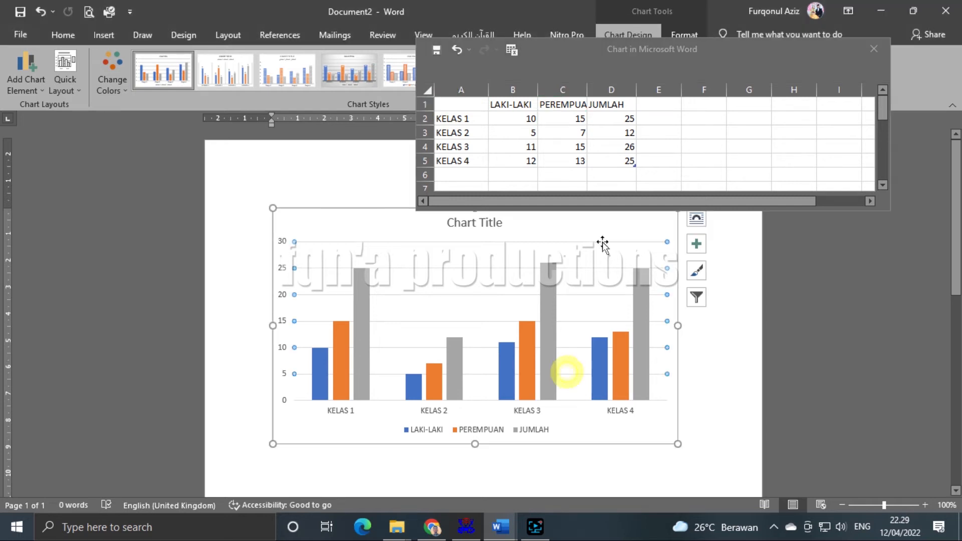
click(671, 156)
click(565, 159)
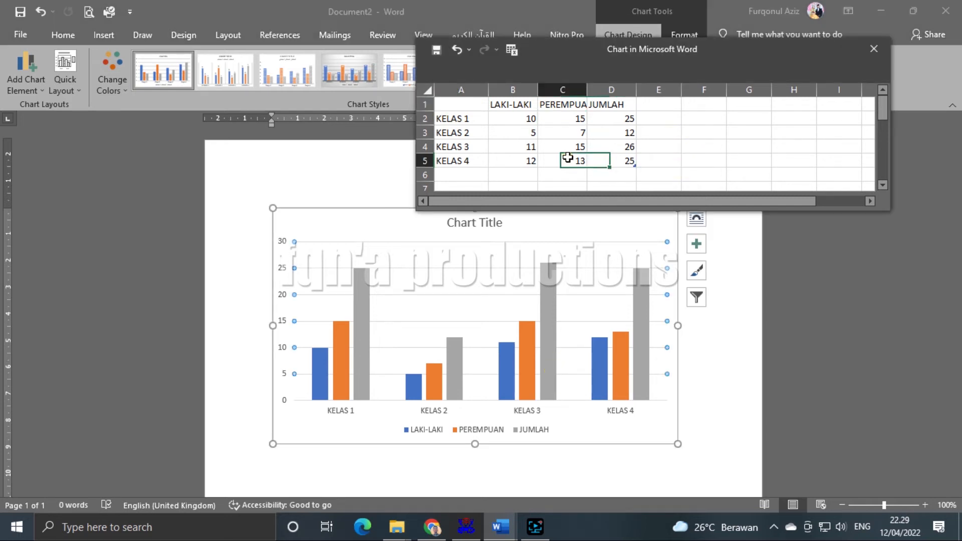
click(467, 174)
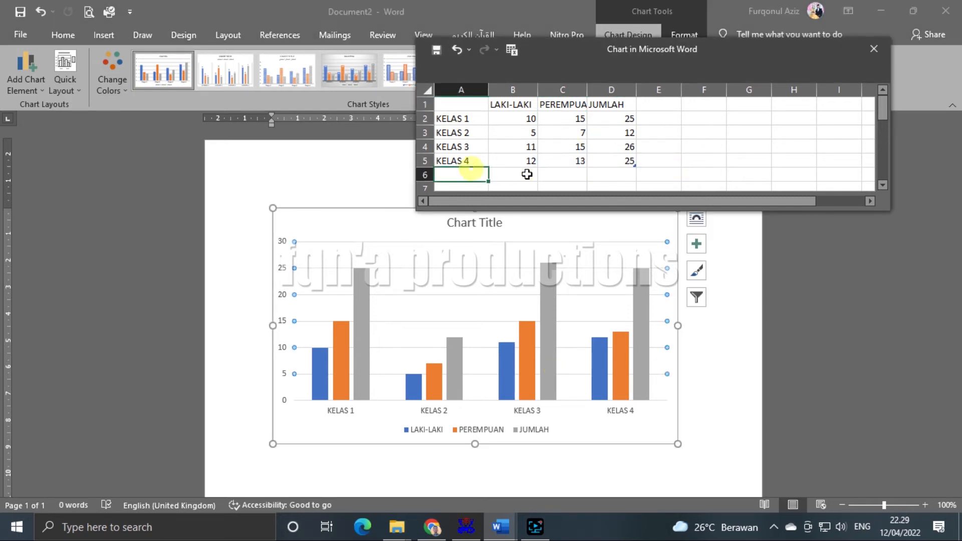
click(660, 135)
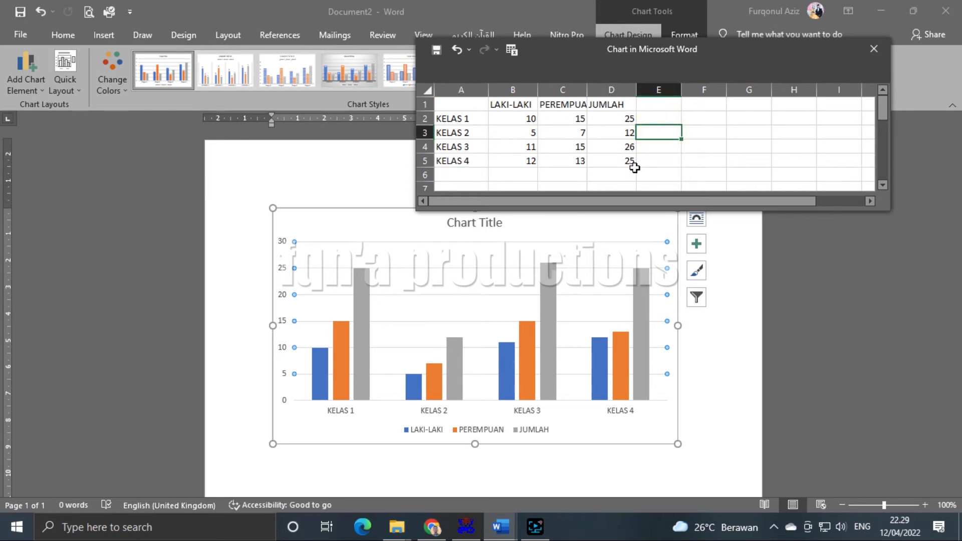
drag(634, 165, 642, 239)
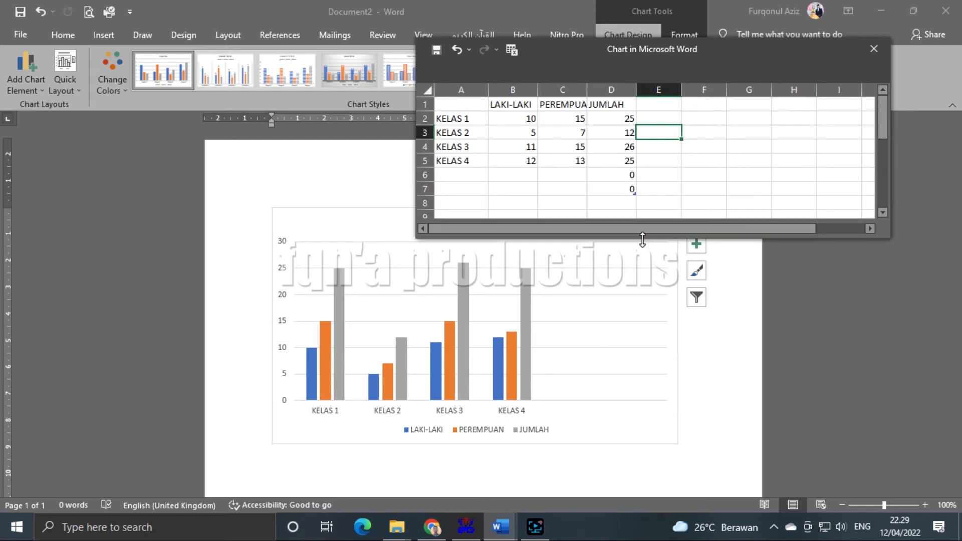
- Label the new rows A6 and A7 as KELAS 5 and KELAS 6
click(460, 171)
text(KLE)
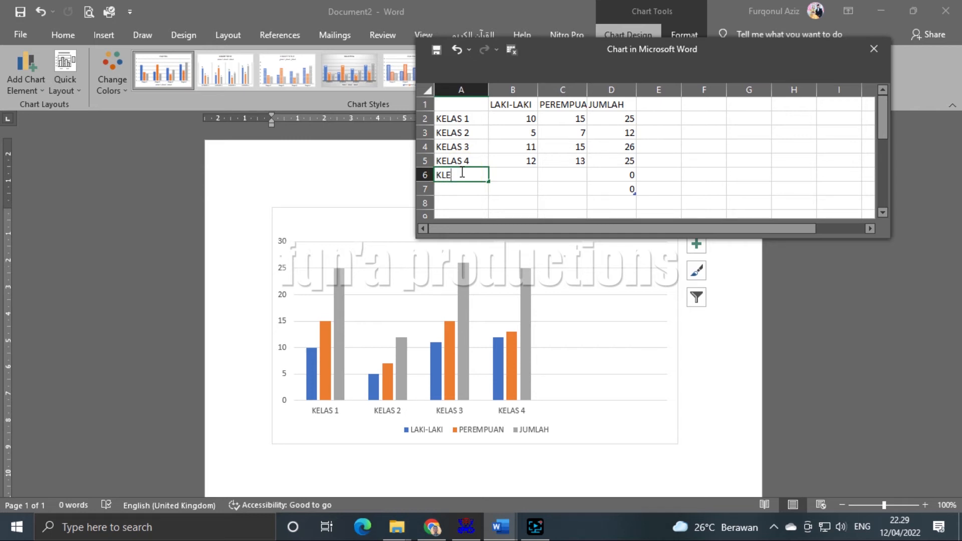
text(AS 5)
key(Return)
text(KELAS 6)
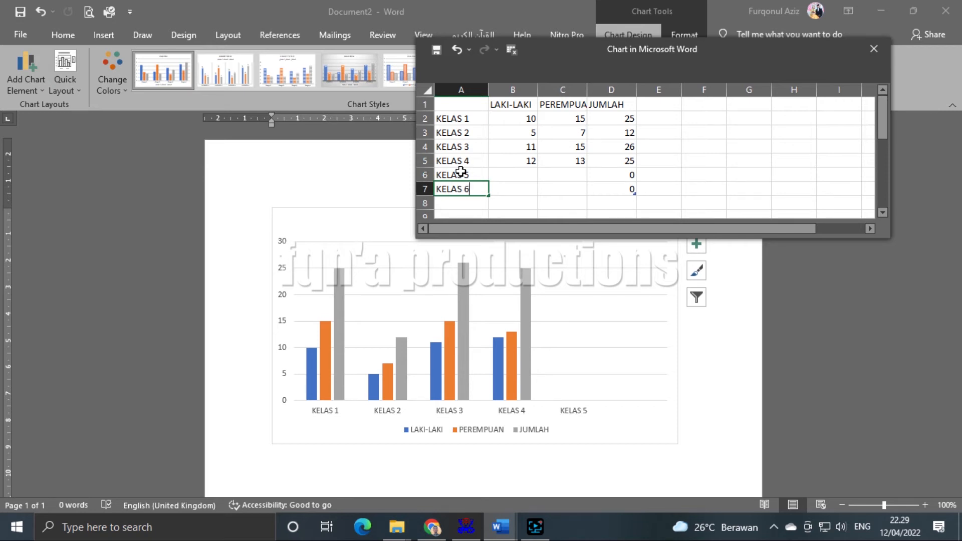
key(Return)
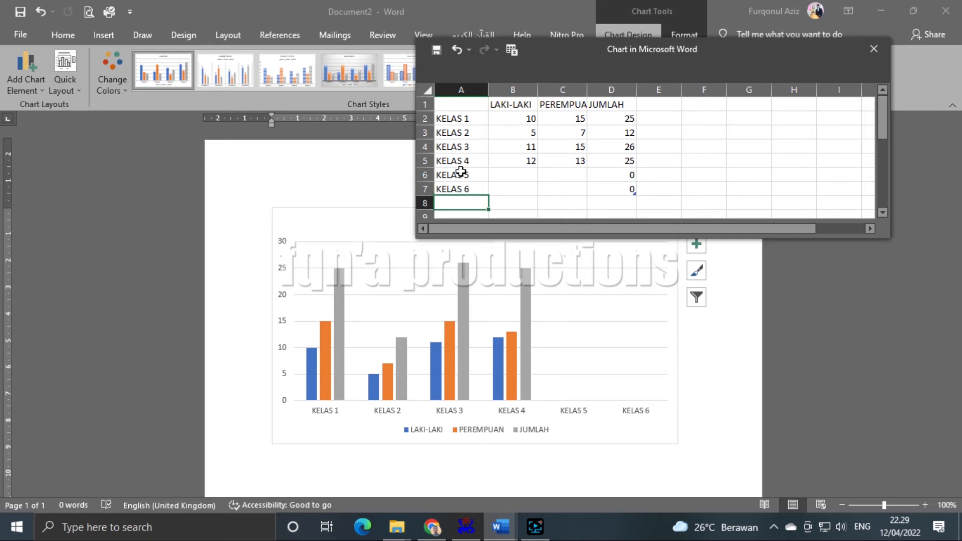
- Give KELAS 5 a LAKI-LAKI value of 12 and a PEREMPUAN value of 12
click(500, 174)
text(12)
key(Right)
text(12)
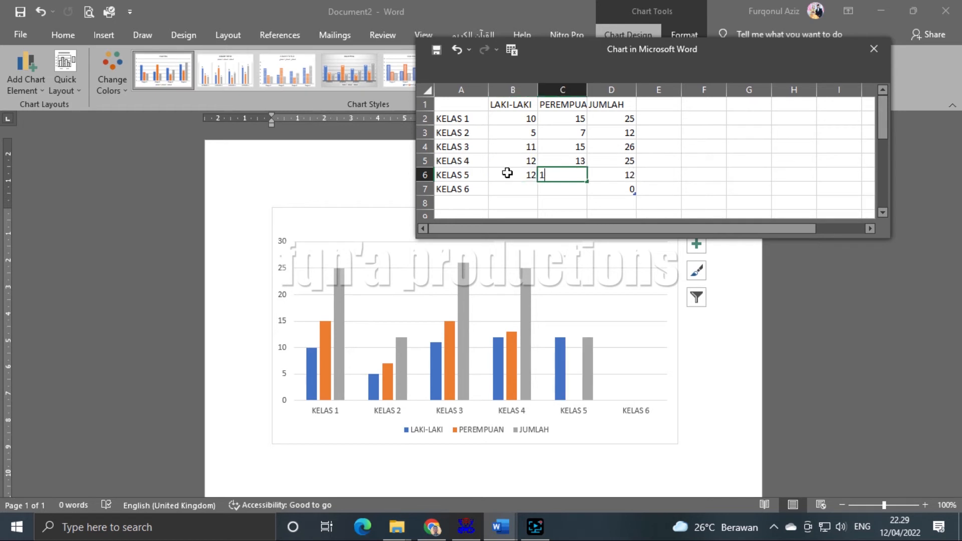
key(Return)
key(Left)
- Enter 11 for LAKI-LAKI and 14 for PEREMPUAN in the KELAS 6 row
text(11)
key(Right)
text(14)
key(Right)
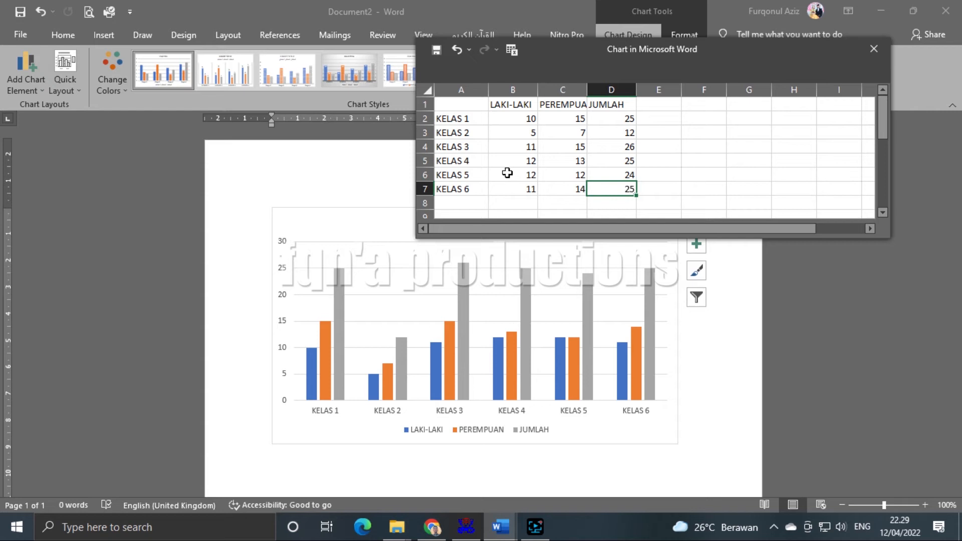
click(717, 141)
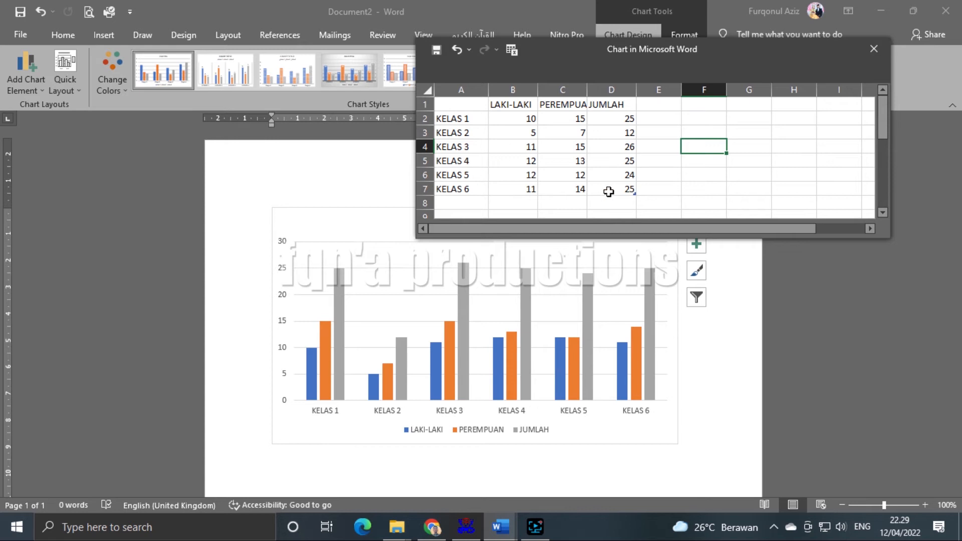
- Shrink the chart data range to D4 and clear the KELAS 4–6 rows A5:D7
drag(632, 191, 635, 156)
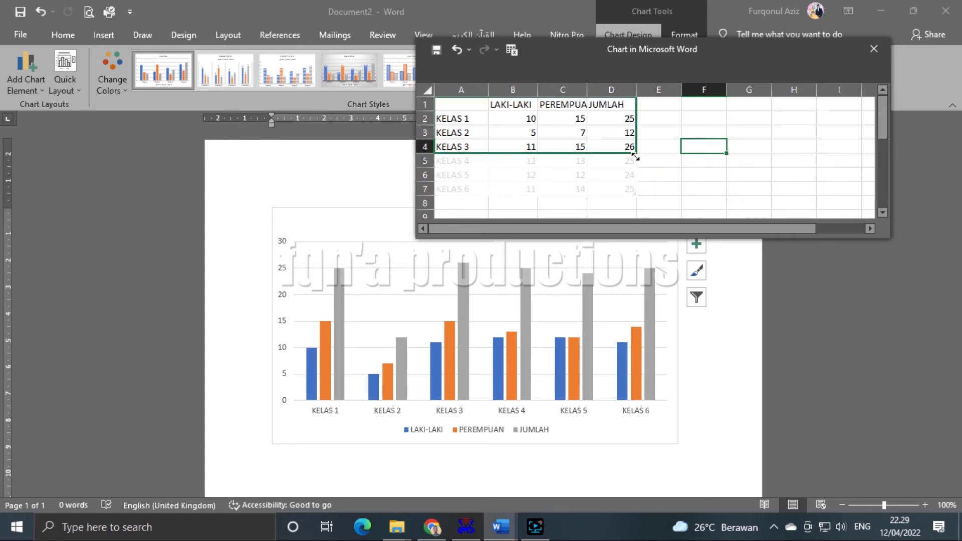
click(726, 188)
drag(486, 166, 599, 189)
key(Delete)
click(720, 172)
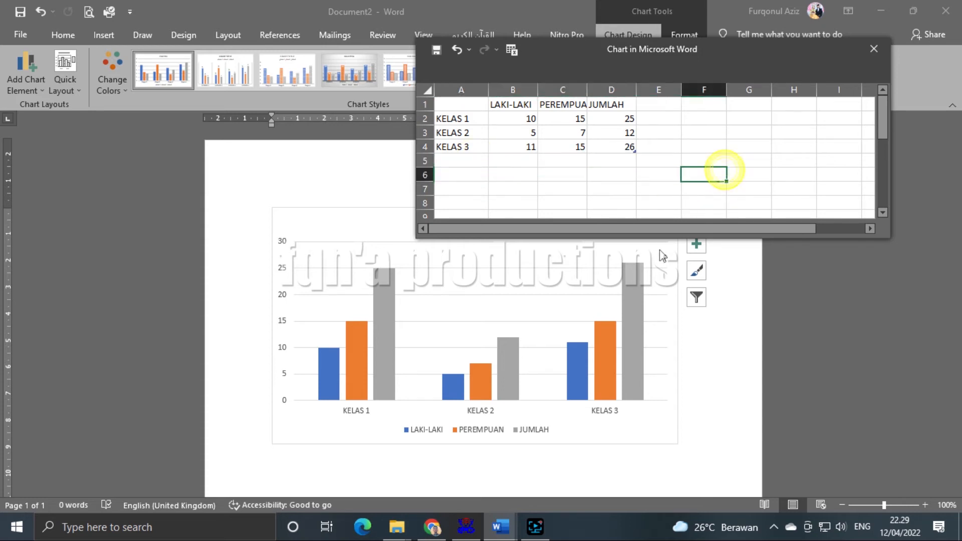
- Make the chart data window taller and move it toward the upper left
drag(655, 238, 651, 264)
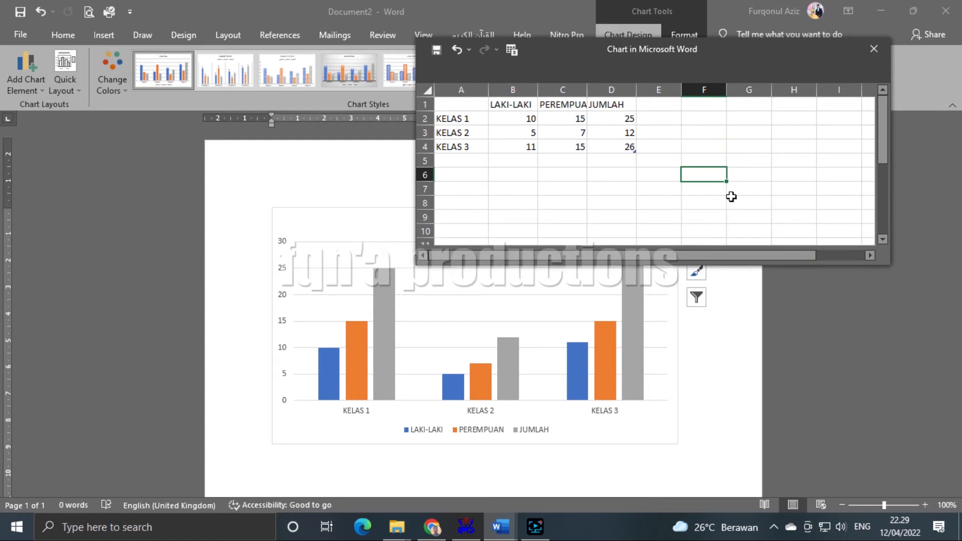
drag(661, 47, 396, 104)
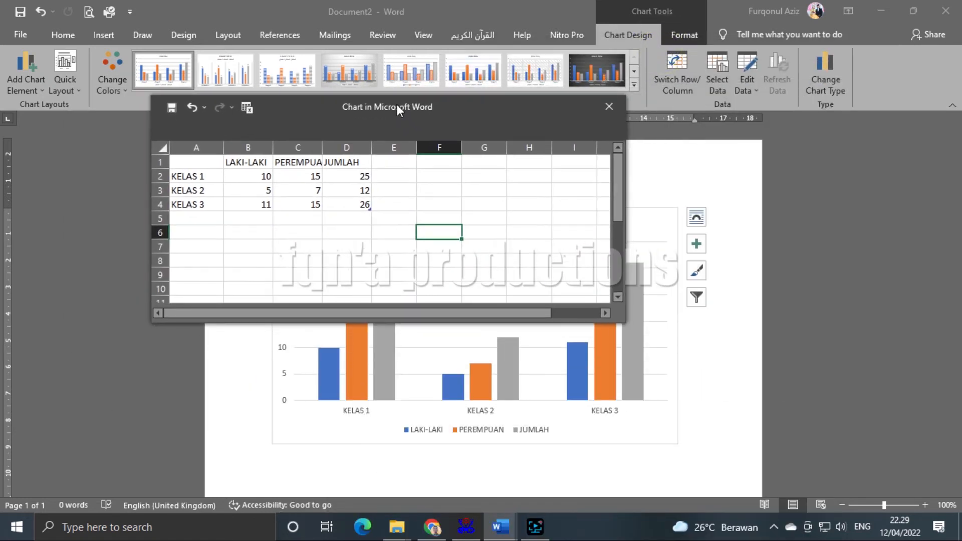
drag(491, 105, 513, 124)
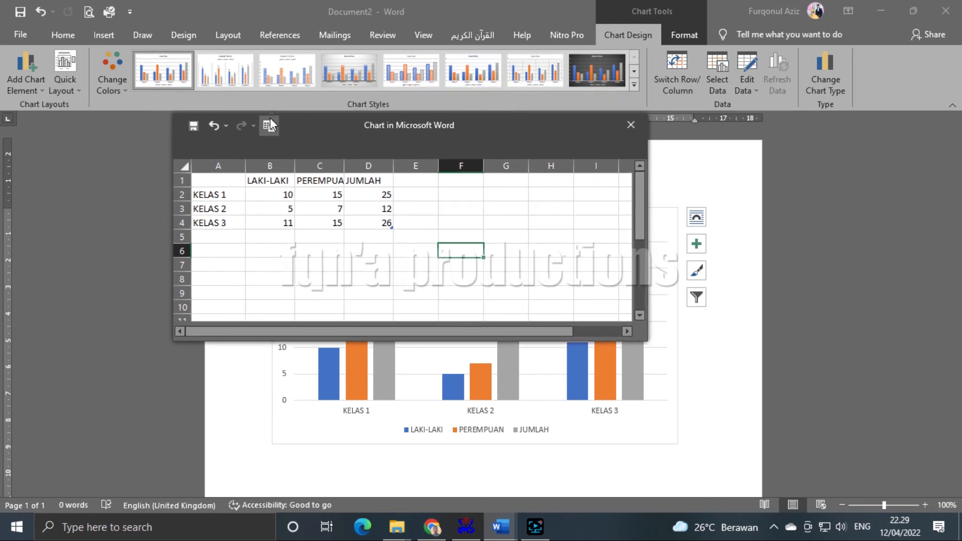
click(624, 128)
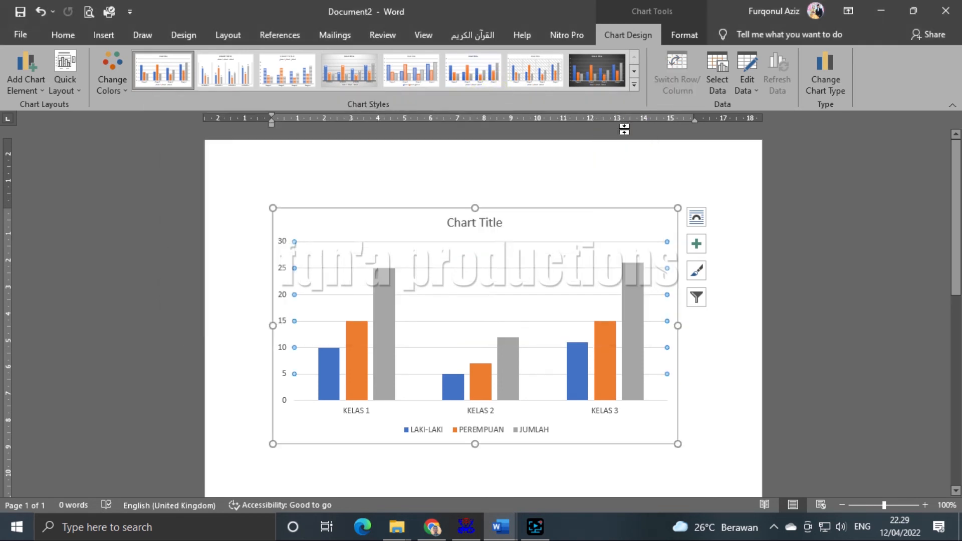
click(756, 307)
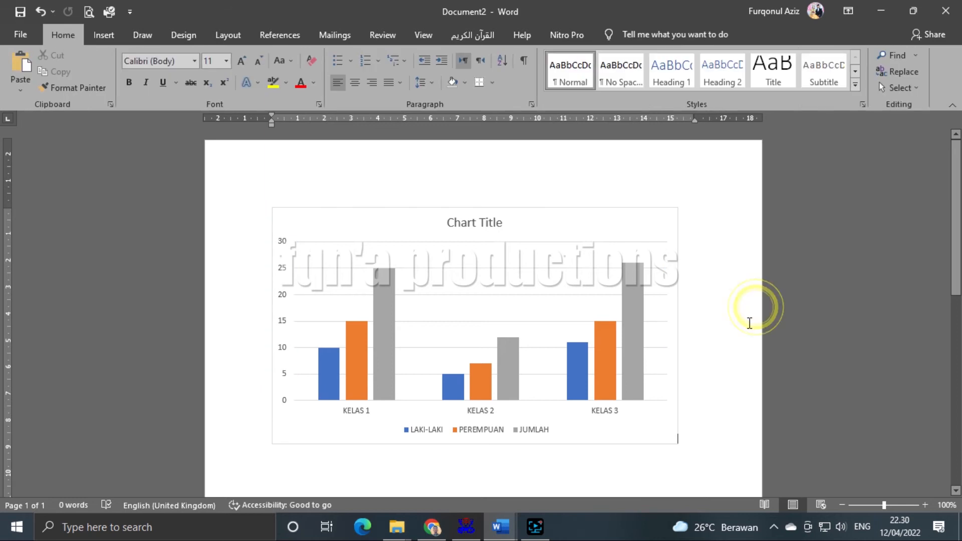
click(551, 289)
click(530, 220)
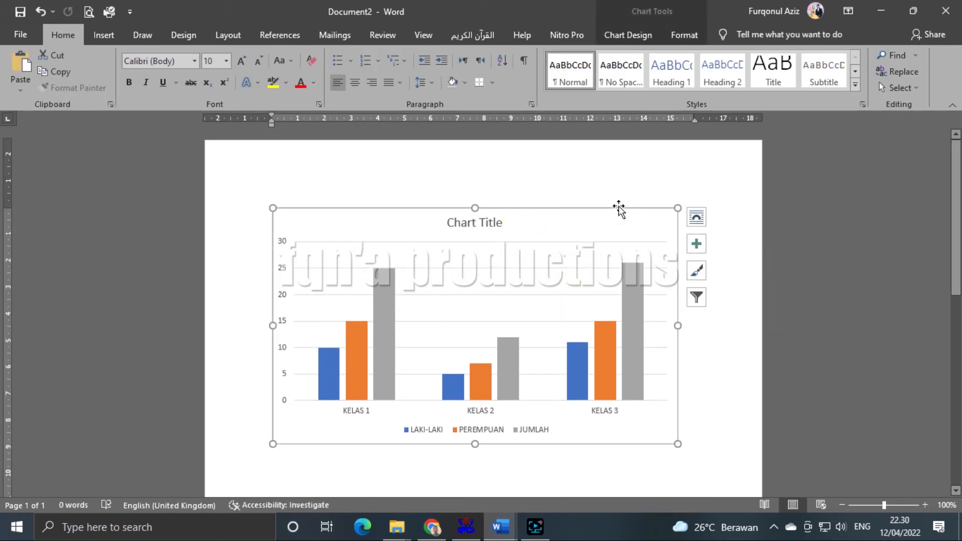
click(618, 43)
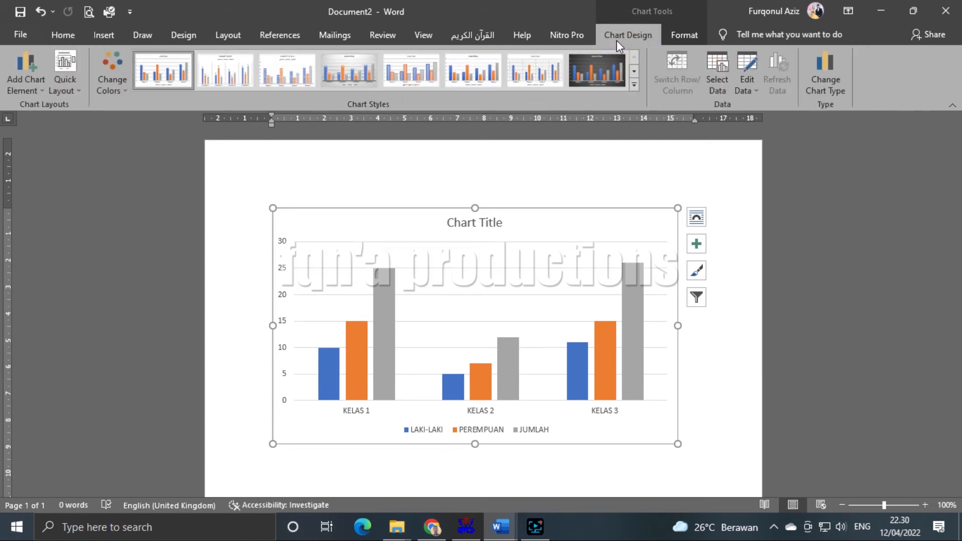
click(685, 36)
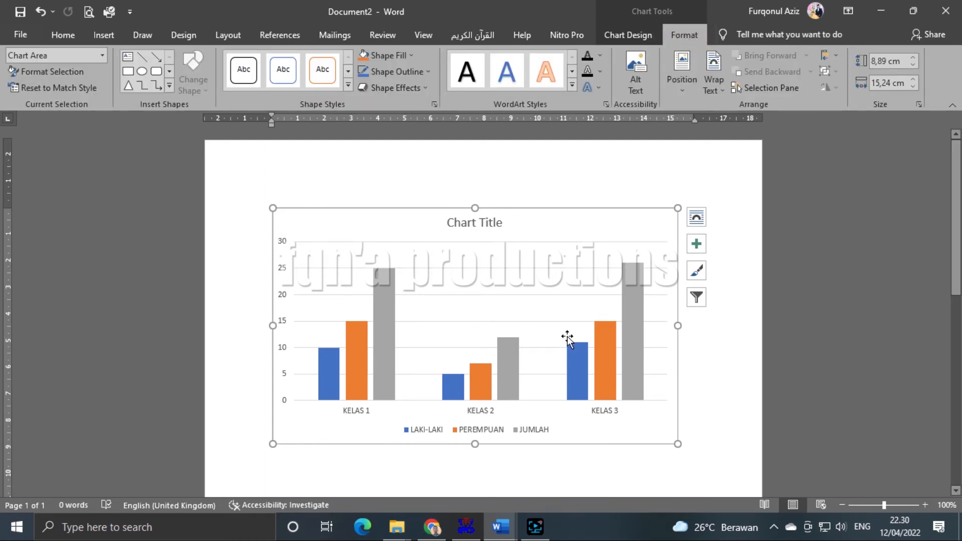
click(345, 83)
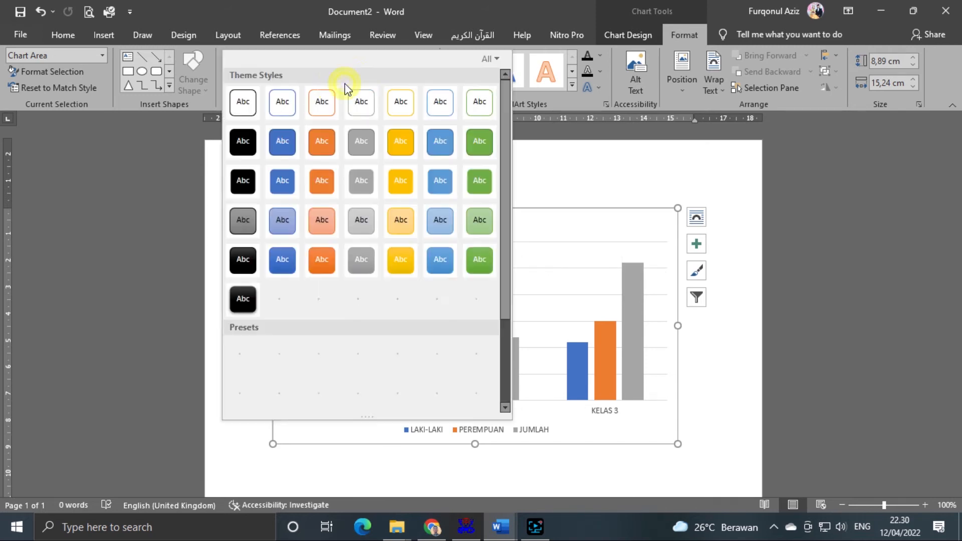
click(555, 85)
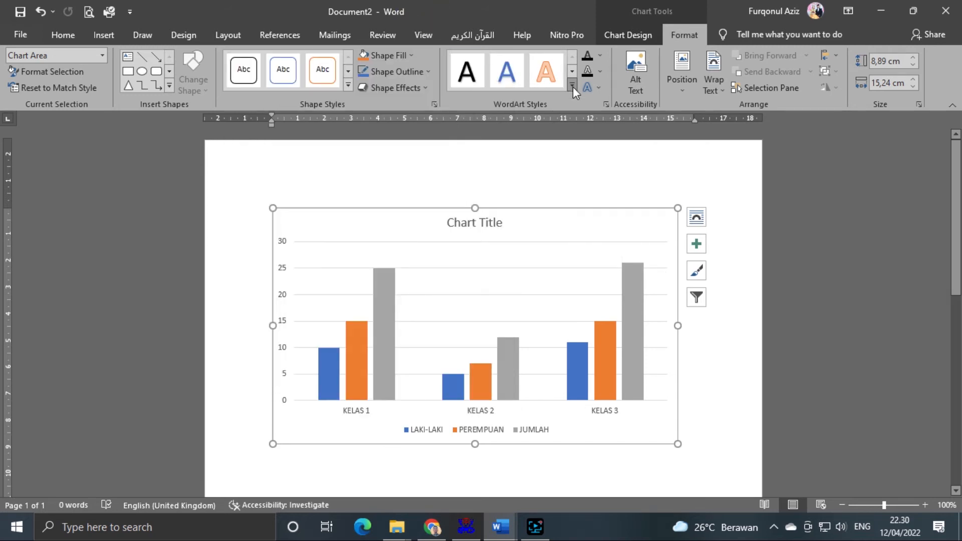
click(571, 85)
click(432, 2)
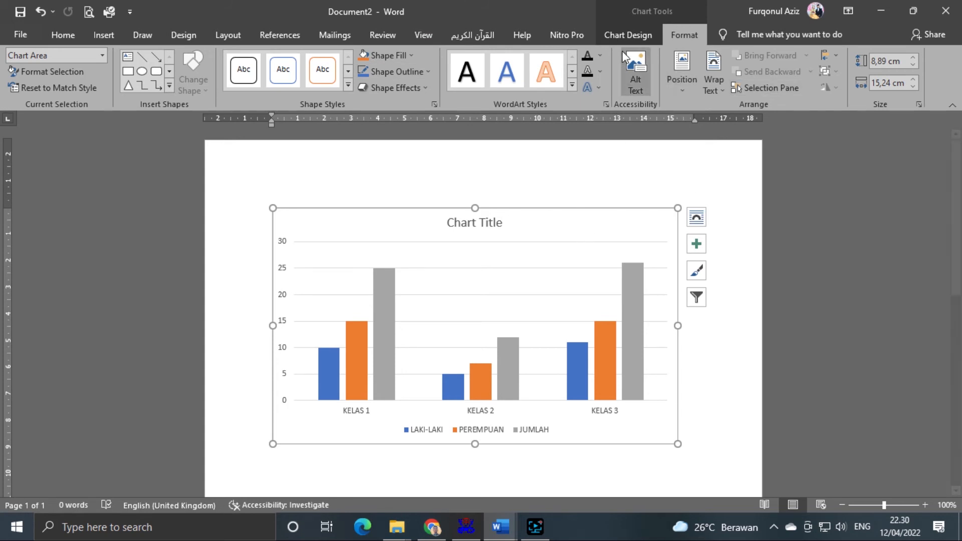
click(623, 36)
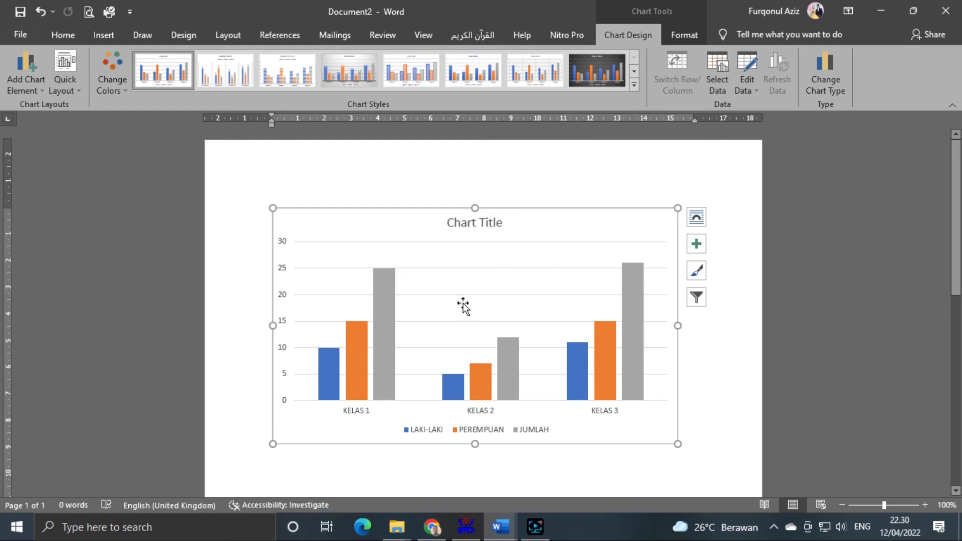
scroll(542, 317, down, 1)
scroll(542, 316, up, 1)
click(632, 85)
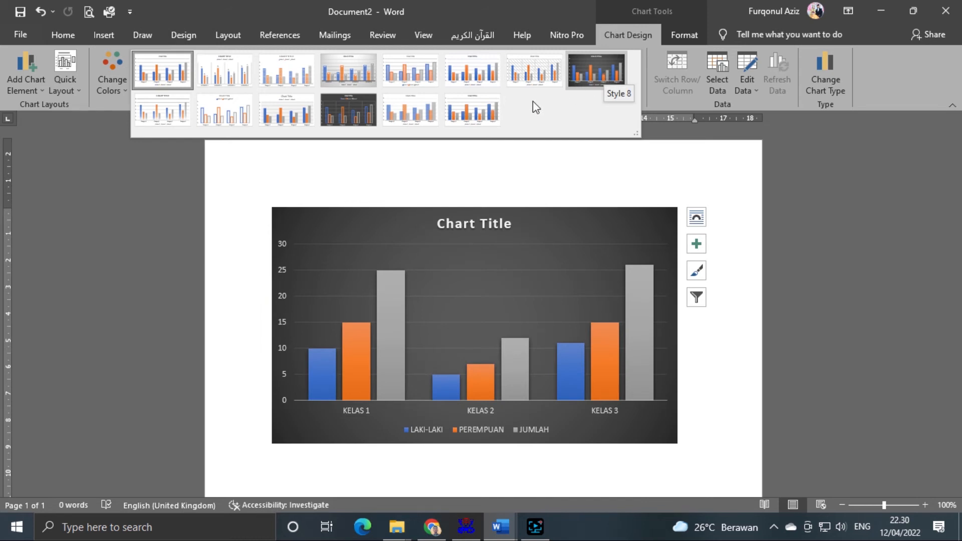
click(772, 281)
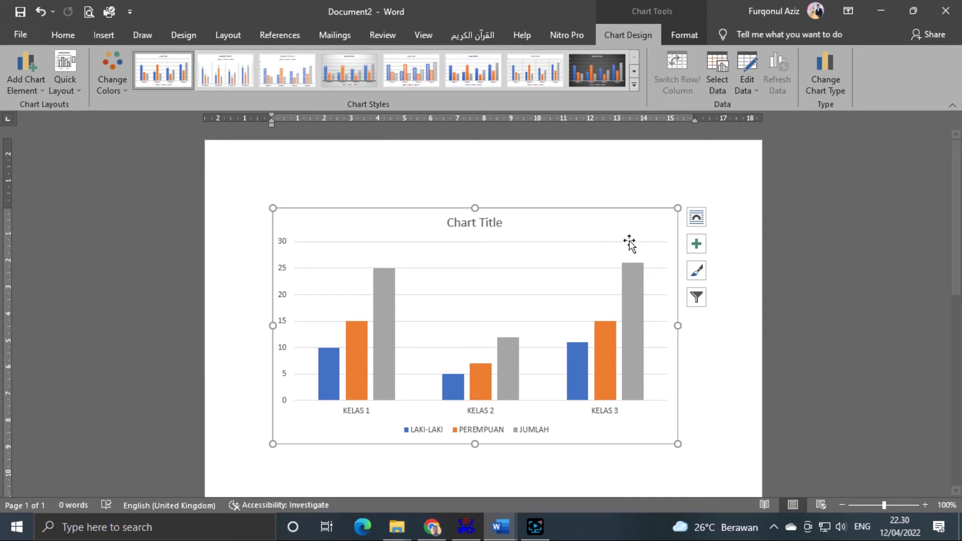
click(117, 89)
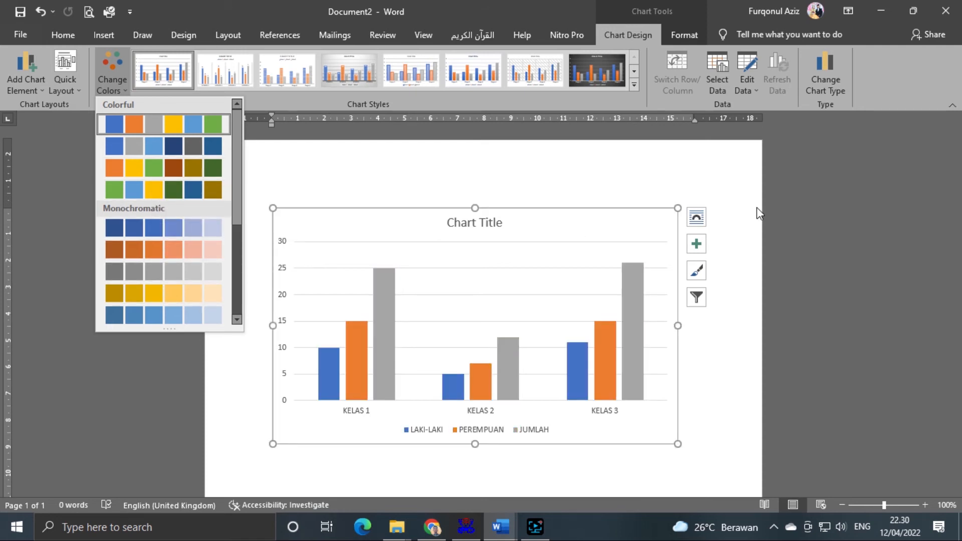
click(839, 191)
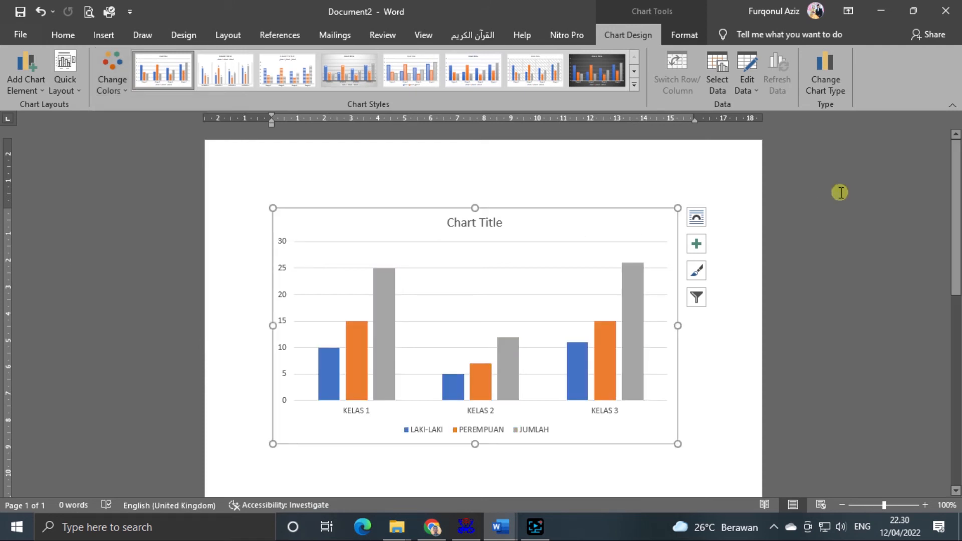
- Preview the stacked and 3-D column variants, then apply 3-D Clustered Column to the chart
click(822, 80)
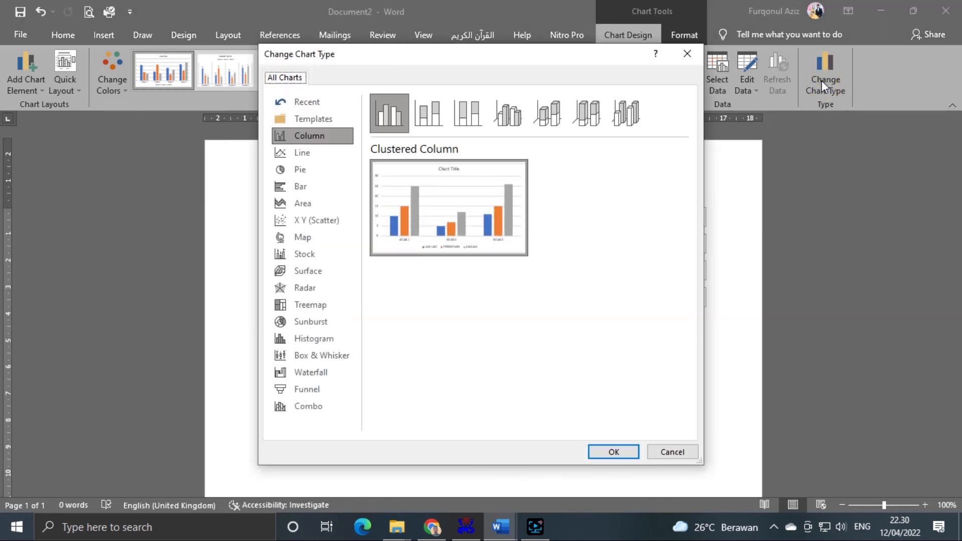
click(426, 111)
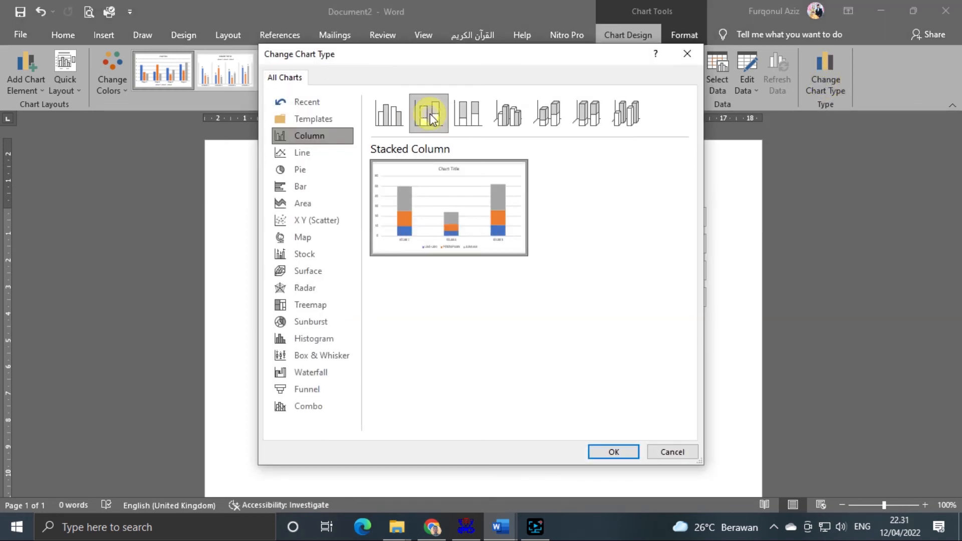
click(468, 119)
click(508, 115)
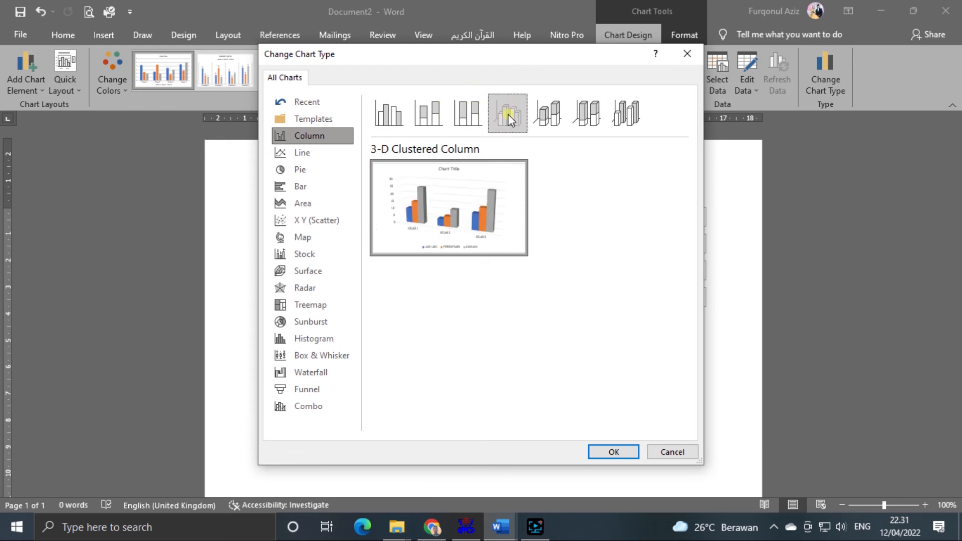
click(553, 115)
click(588, 113)
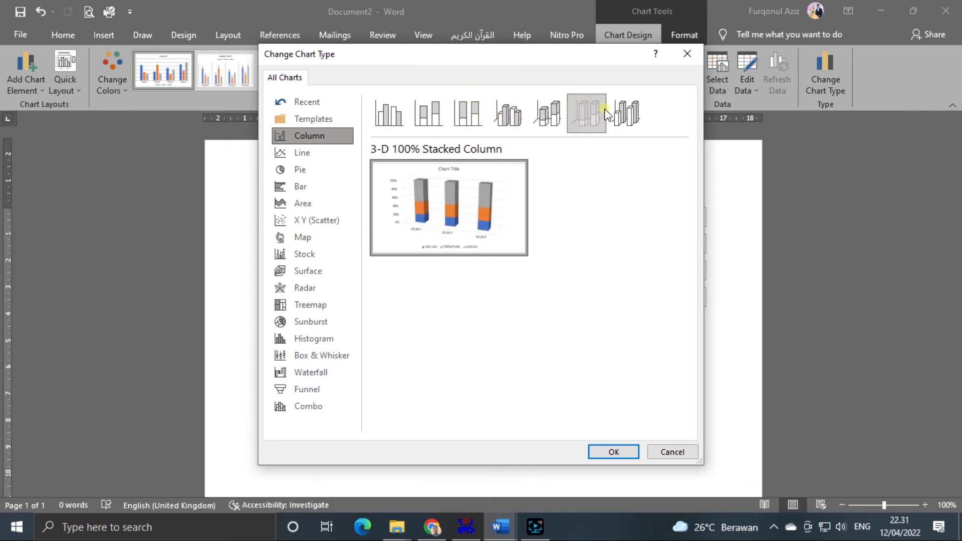
click(627, 115)
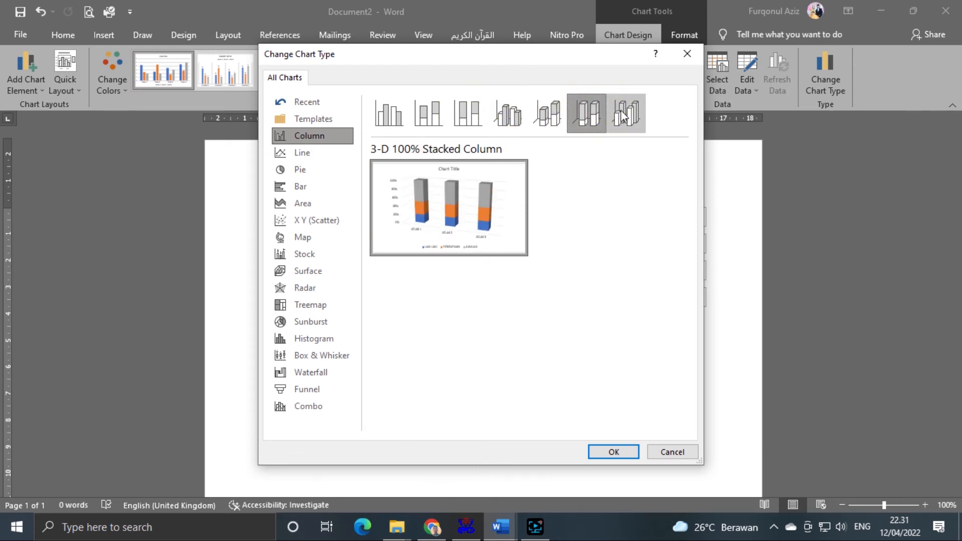
click(509, 116)
click(614, 452)
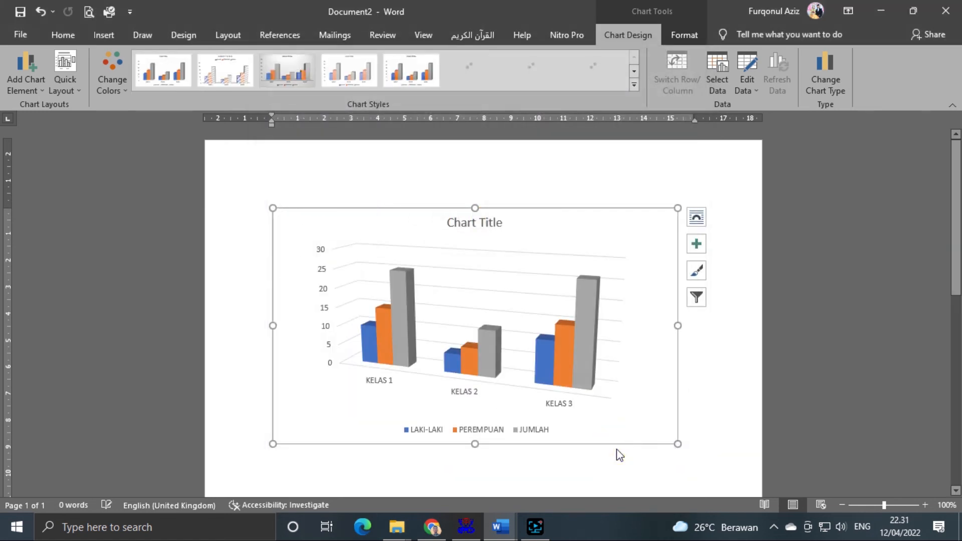
click(778, 321)
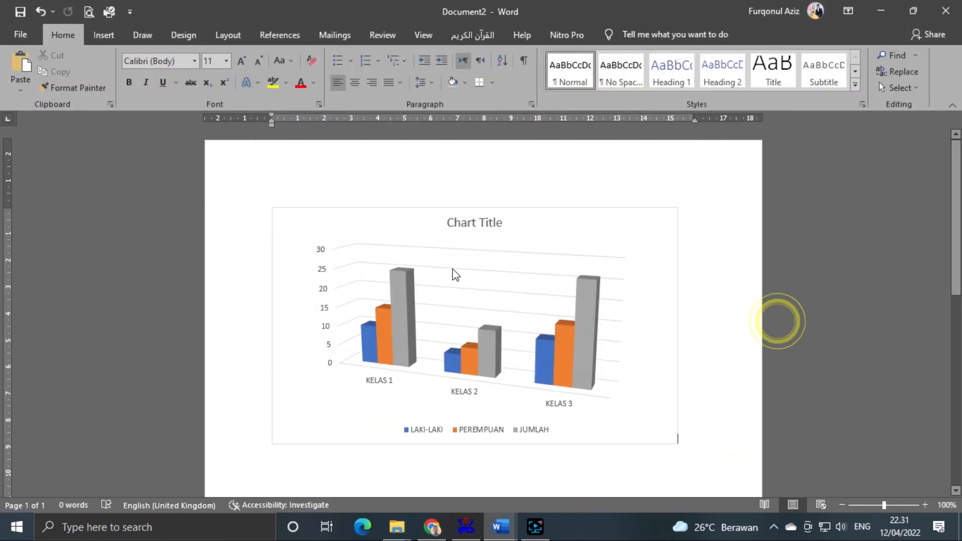
- Replace the Chart Title placeholder text with 'DATA SISWA' in capitals
click(472, 220)
click(489, 223)
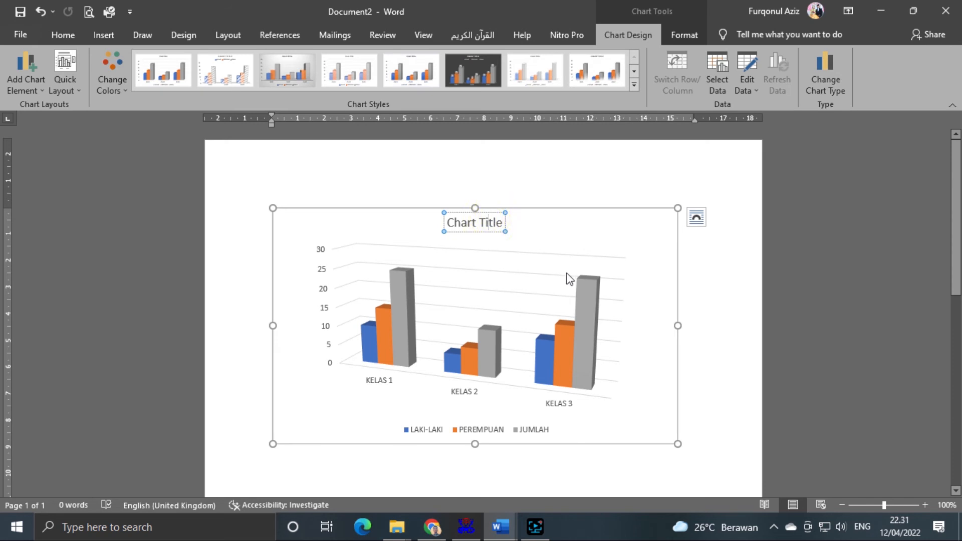
key(ctrl+a)
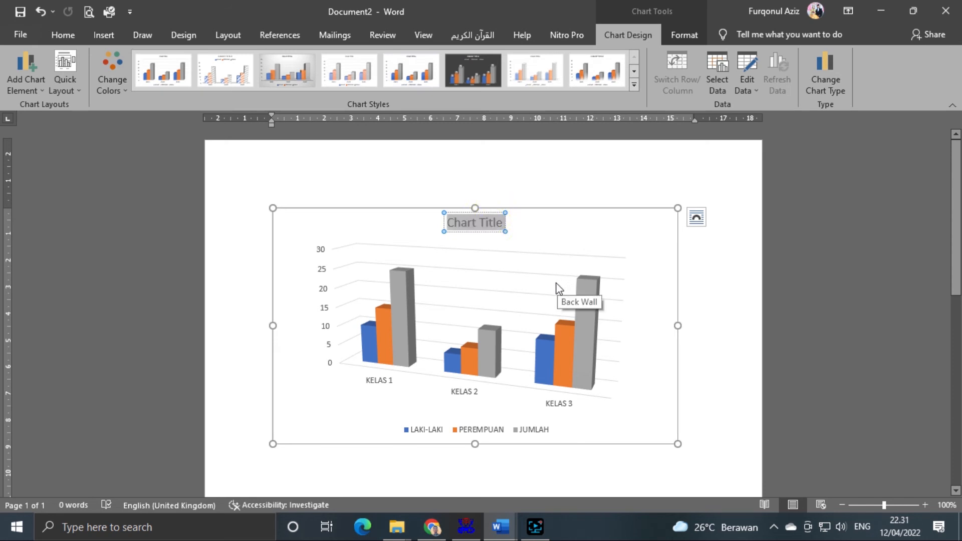
text(data)
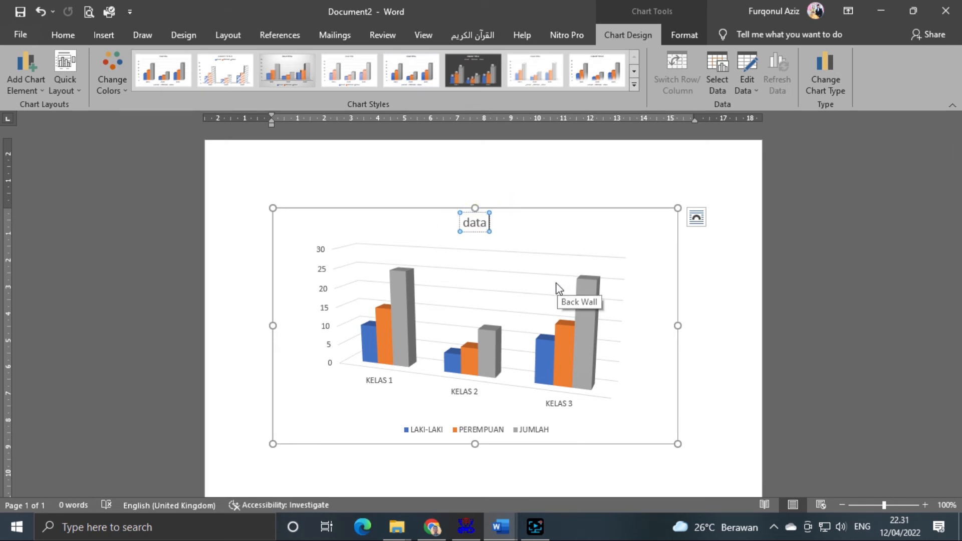
key(BackSpace)
key(BackSpace)
key(BackSpace)
key(BackSpace)
text(DAT)
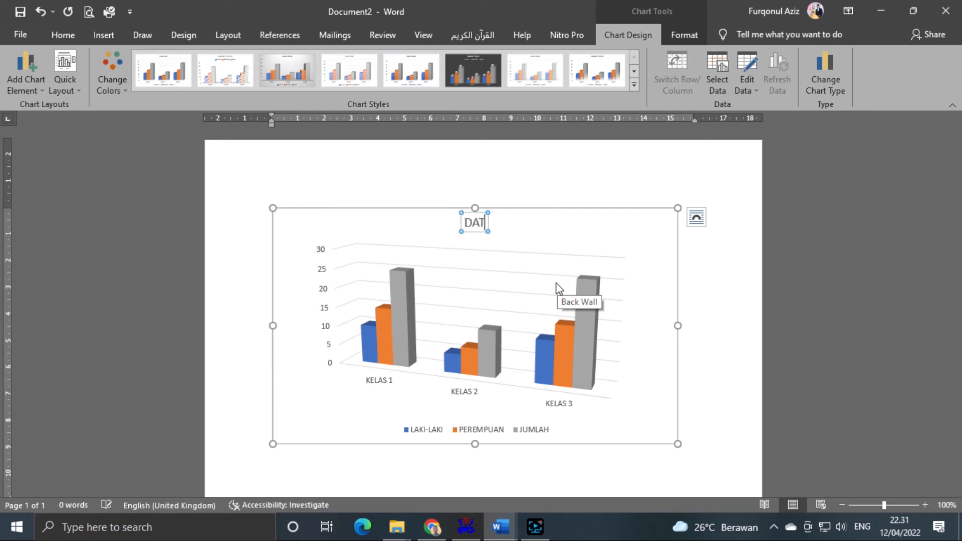
text(A SISWA)
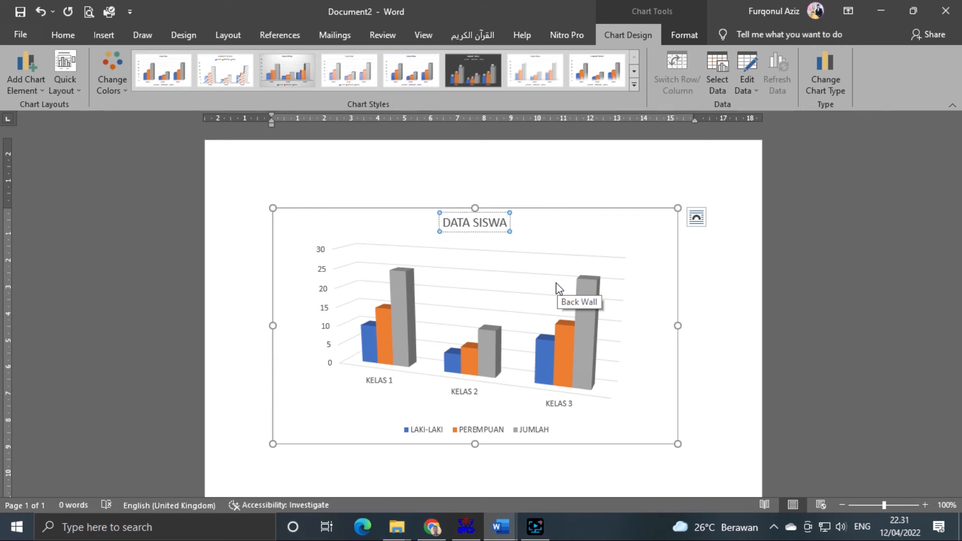
click(771, 327)
scroll(774, 330, down, 3)
scroll(773, 330, up, 3)
click(656, 231)
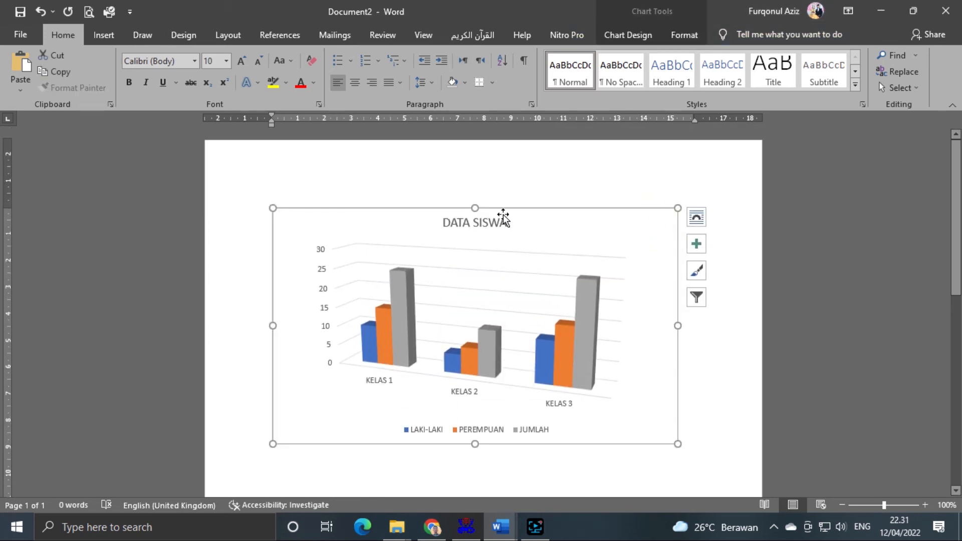
- Delete the chart and insert a Screen Clipping of Chrome's Google logo area
key(Delete)
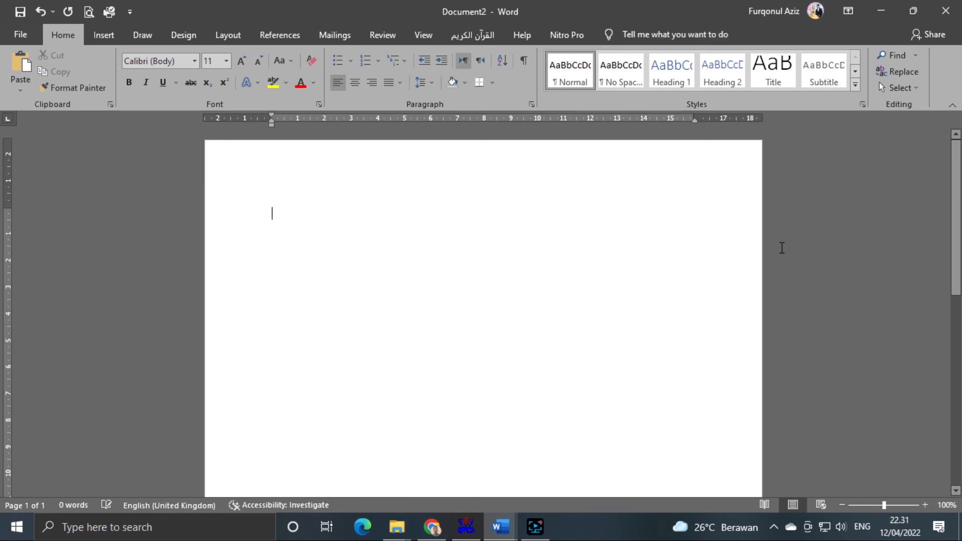
click(104, 31)
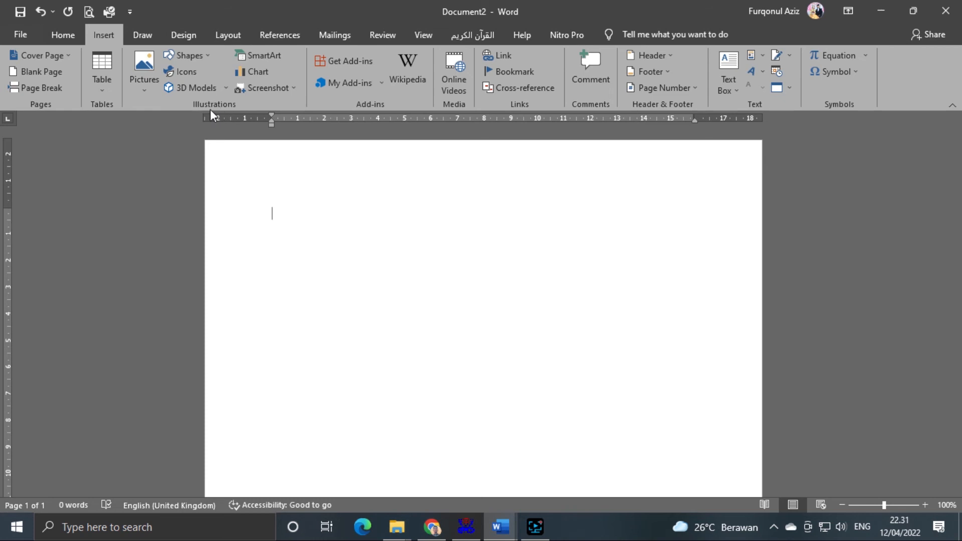
click(292, 94)
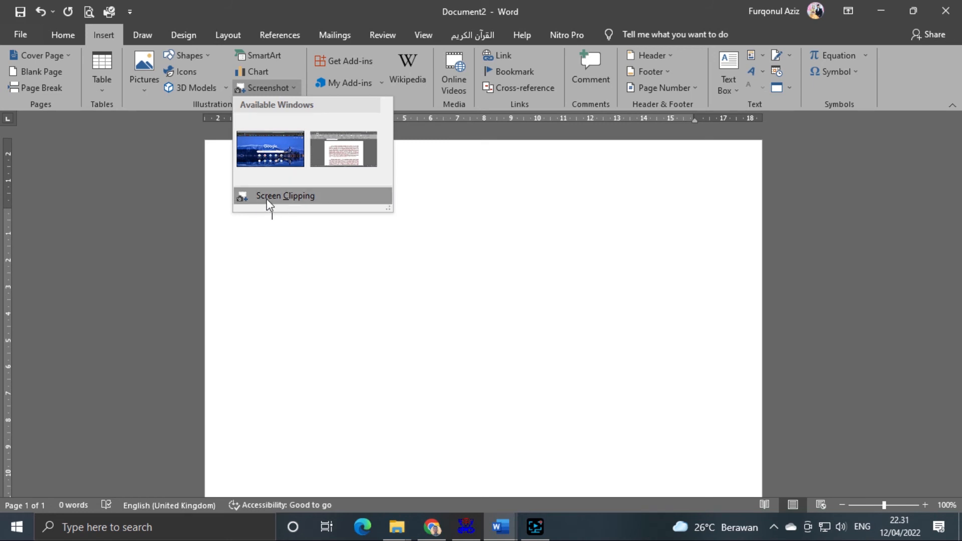
click(534, 266)
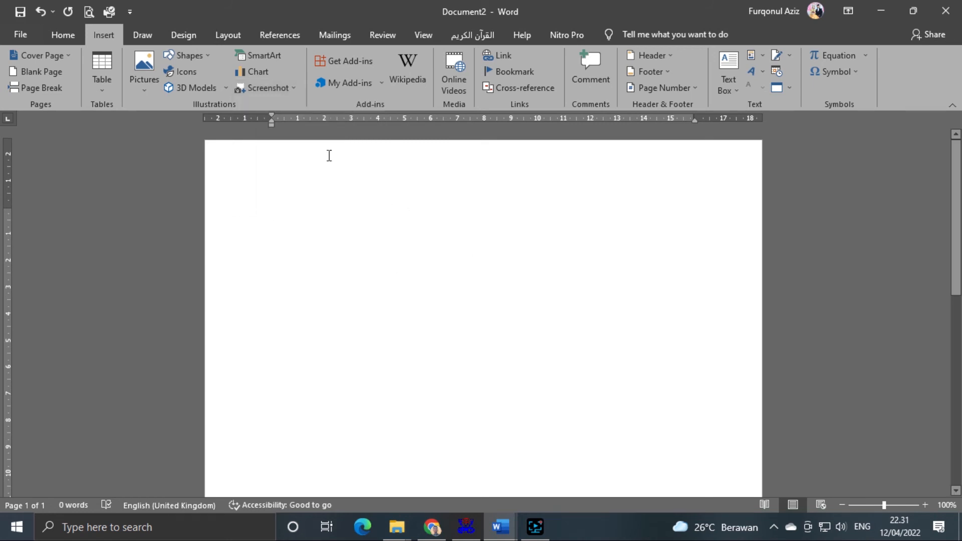
click(288, 90)
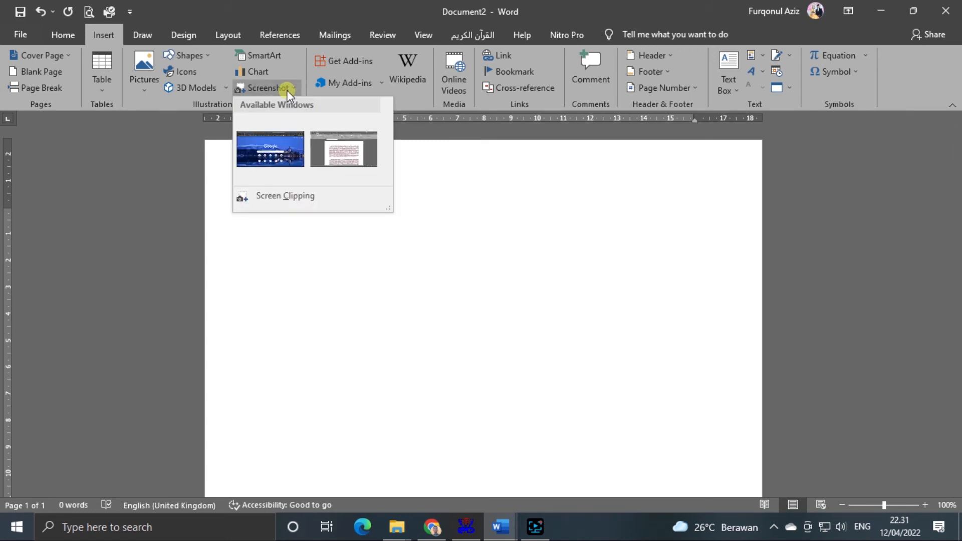
click(562, 275)
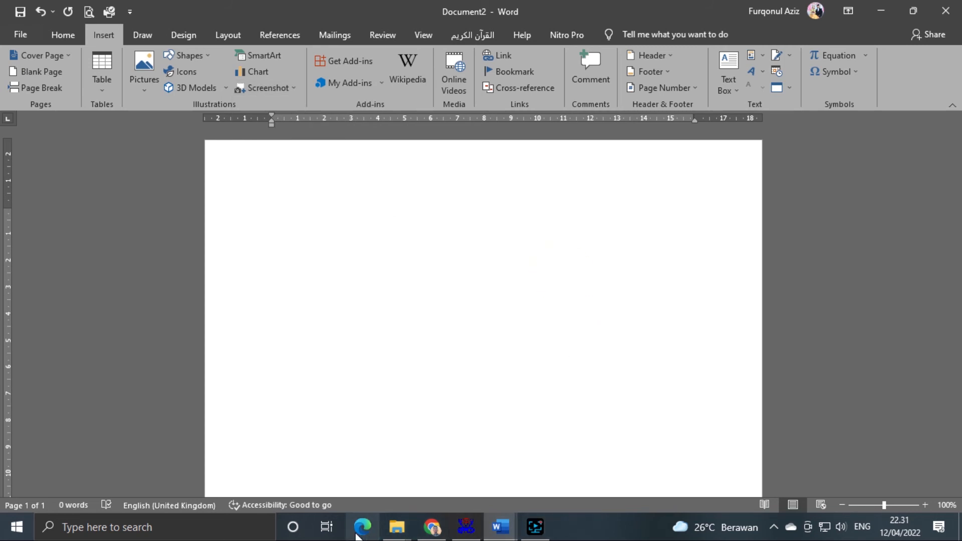
click(266, 90)
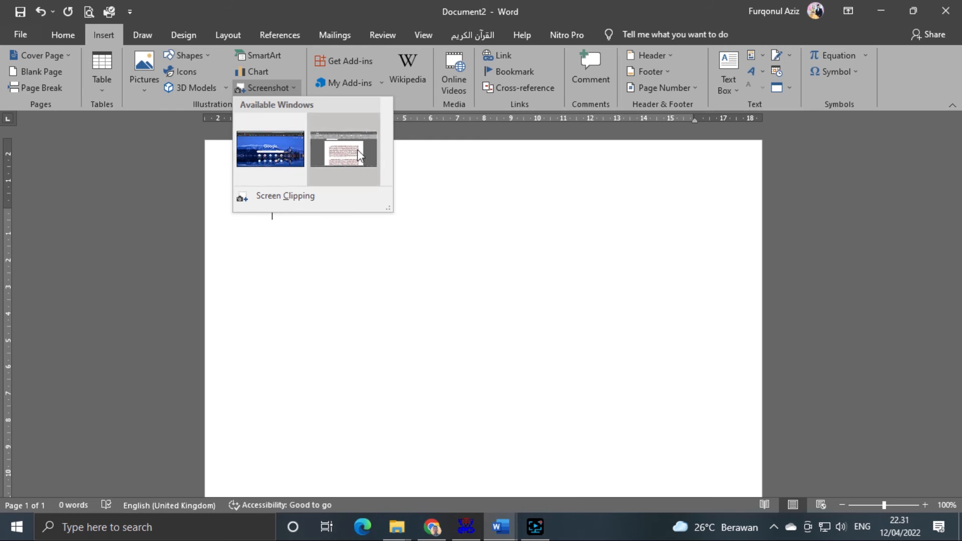
click(286, 199)
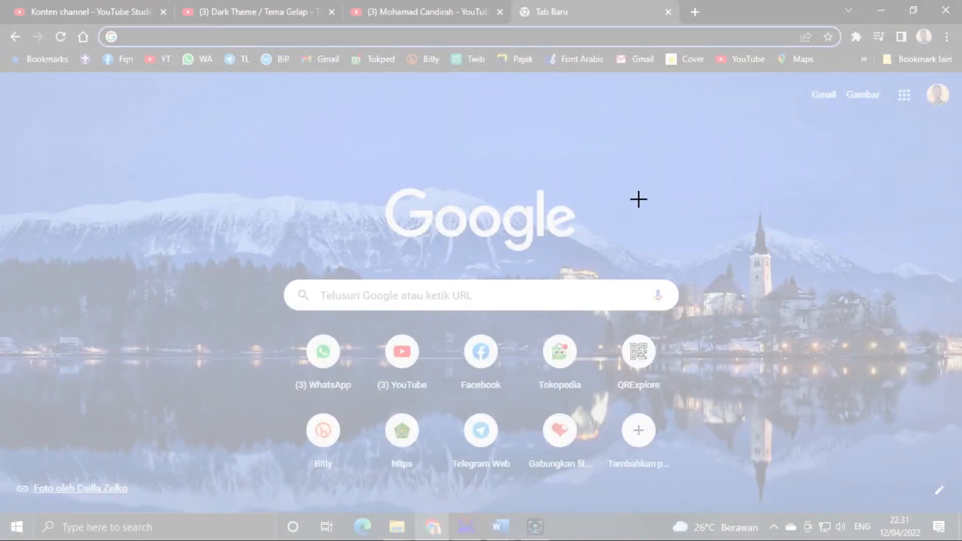
drag(286, 154, 680, 267)
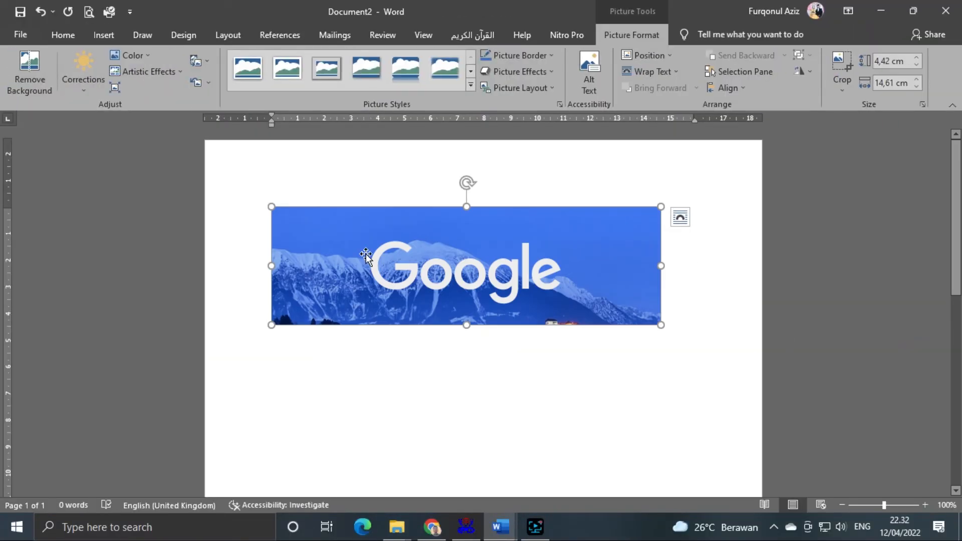
- Delete the inserted Google screen clipping so the page is blank
key(Delete)
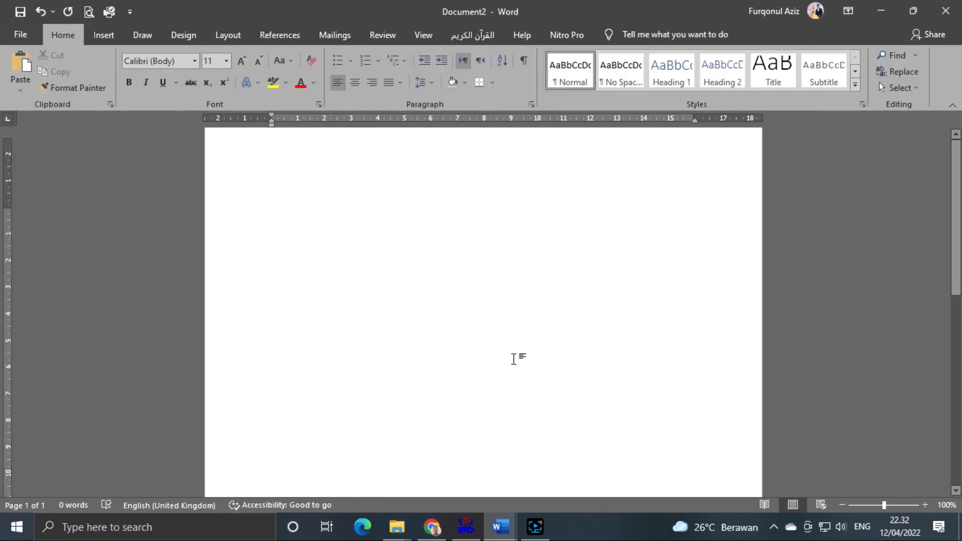
click(105, 35)
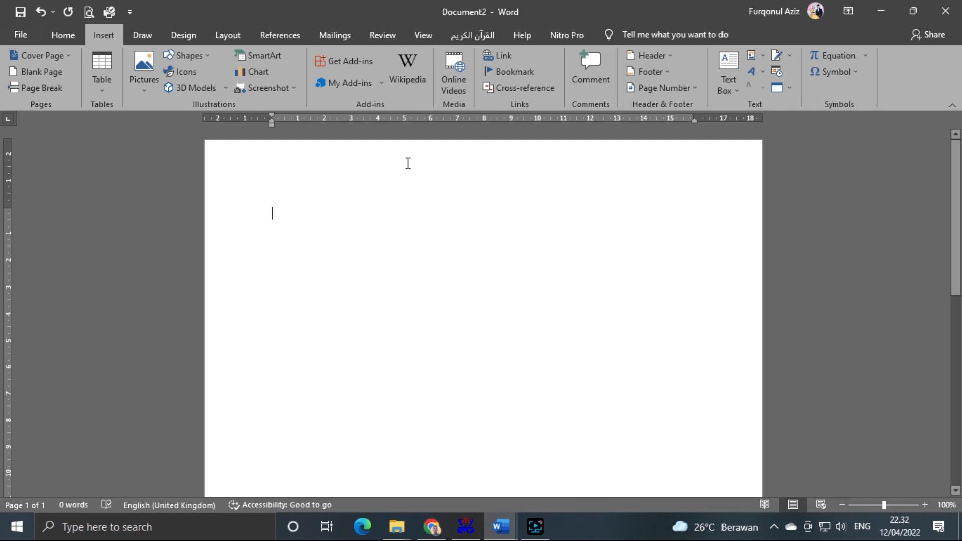
click(384, 81)
- Browse the Office Add-ins store through My Add-ins > See All, then close it
click(355, 61)
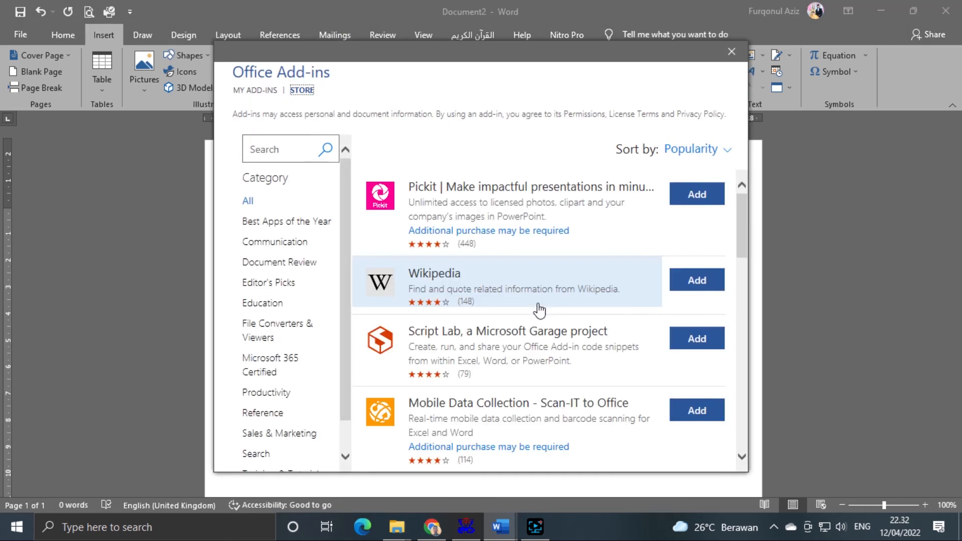
scroll(541, 313, down, 10)
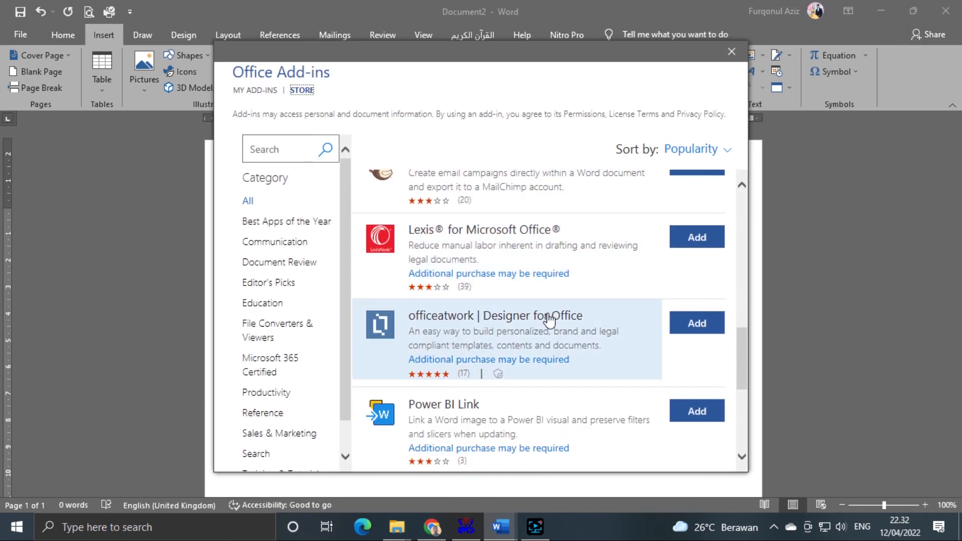
scroll(551, 321, up, 10)
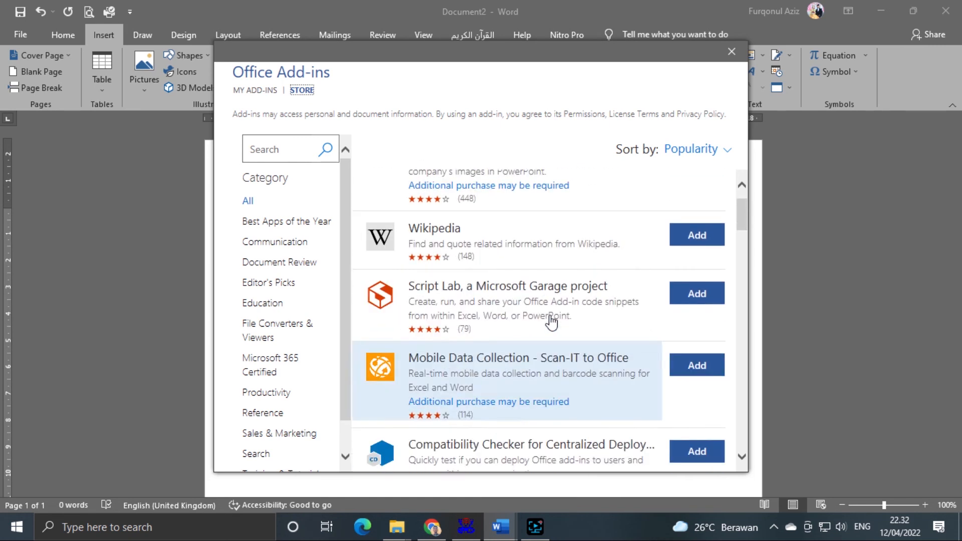
click(730, 52)
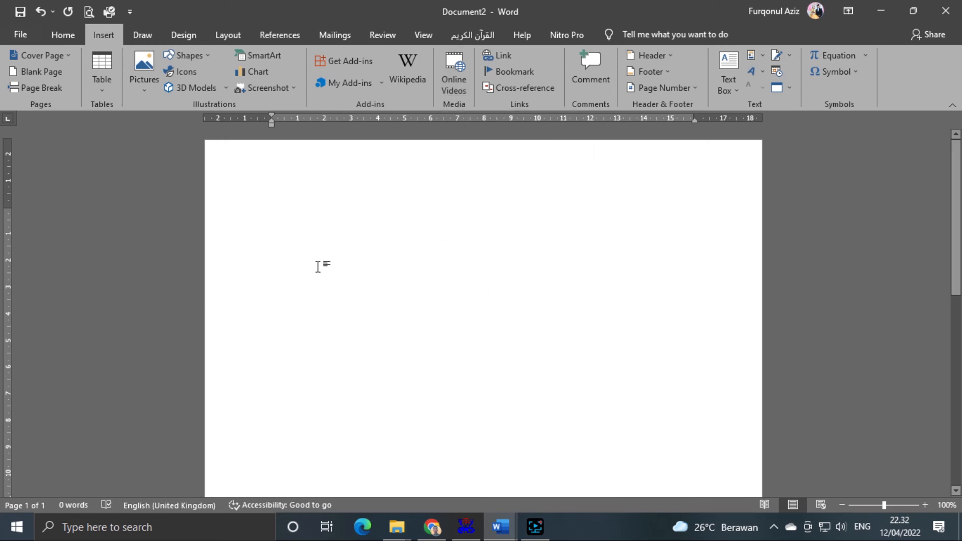
- Start an Online Video insertion and switch to Chrome to find the video
click(460, 80)
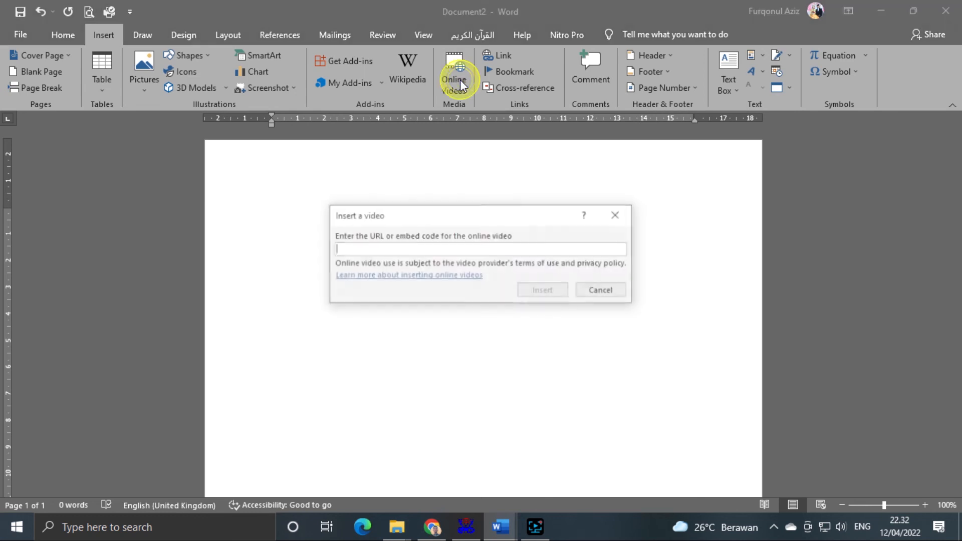
drag(425, 217, 386, 216)
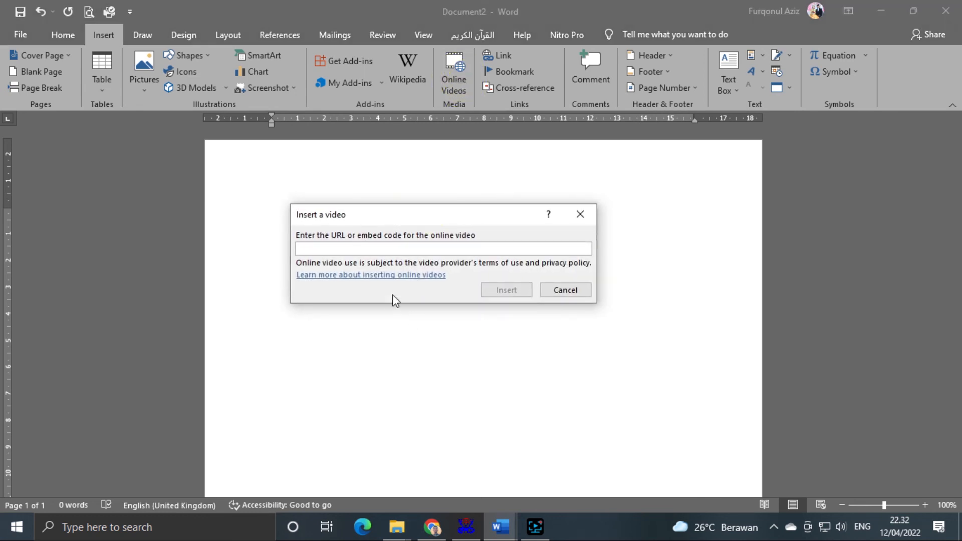
click(434, 527)
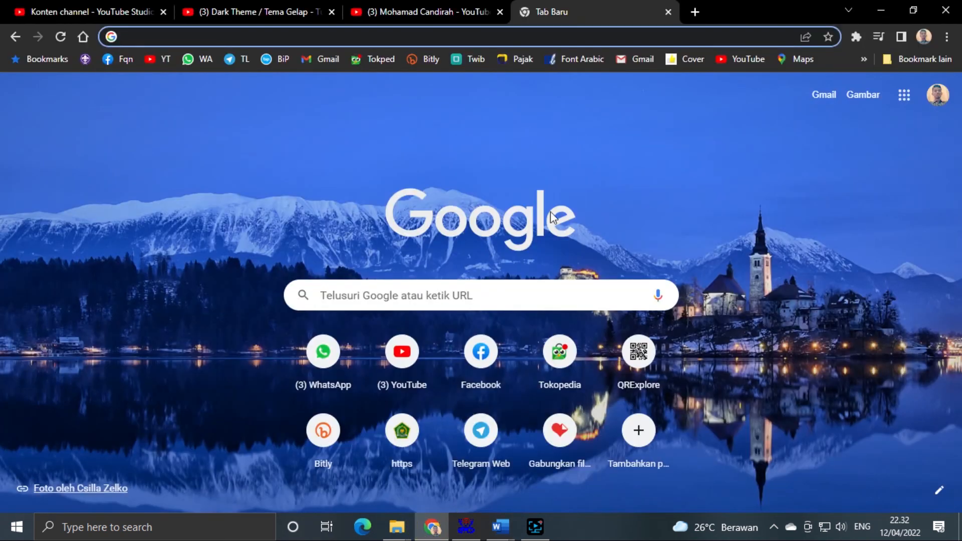
- Copy the 'Dark Theme / Tema Gelap' YouTube video URL and return to Word's video box
click(261, 11)
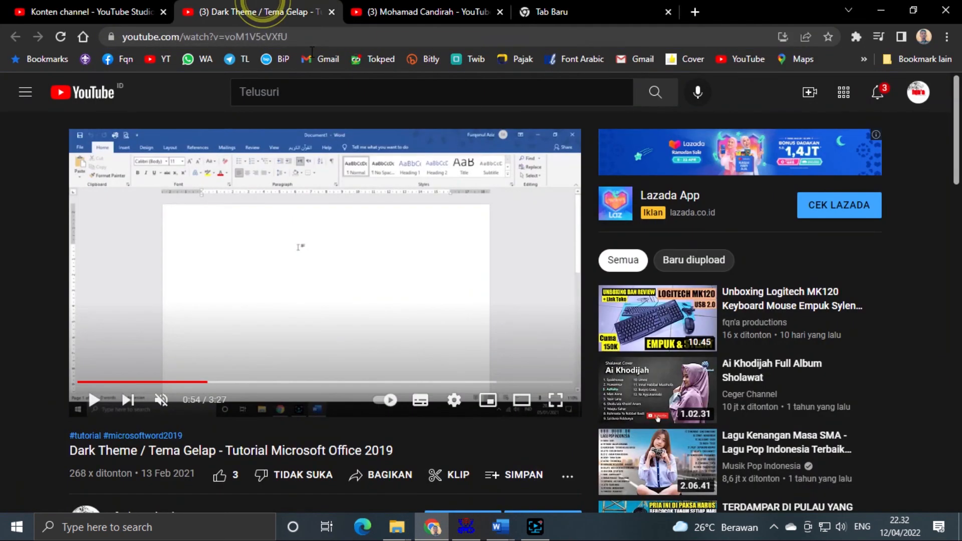
click(230, 38)
key(ctrl+c)
right_click(230, 40)
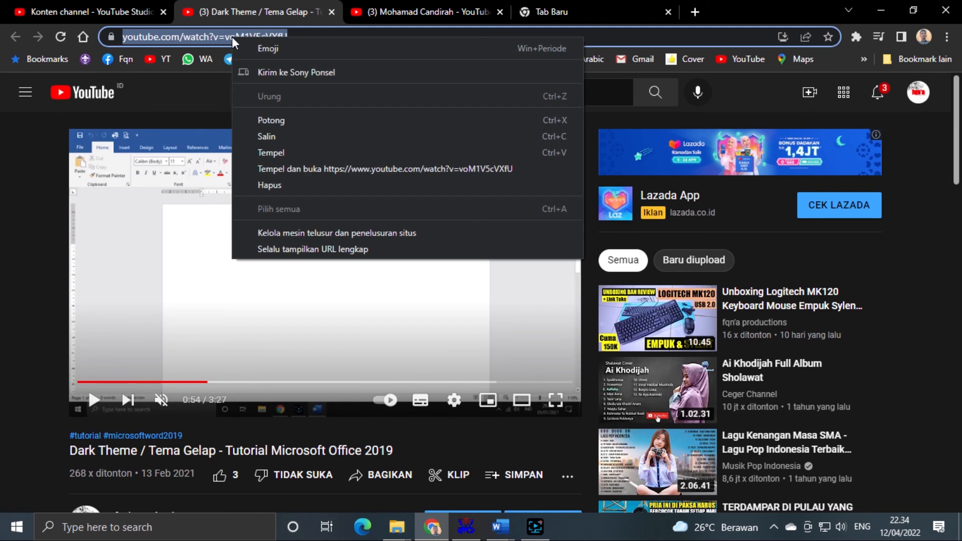
click(253, 137)
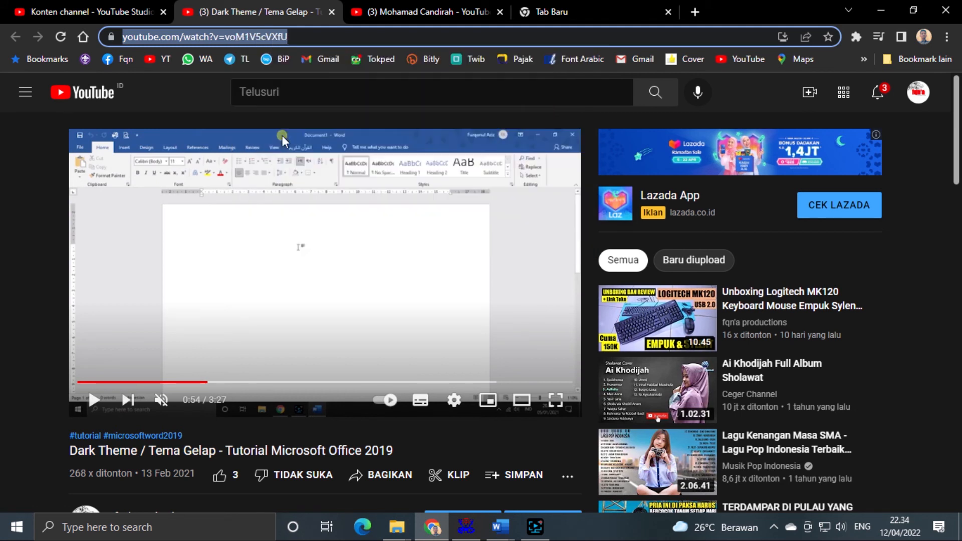
mouse_move(500, 526)
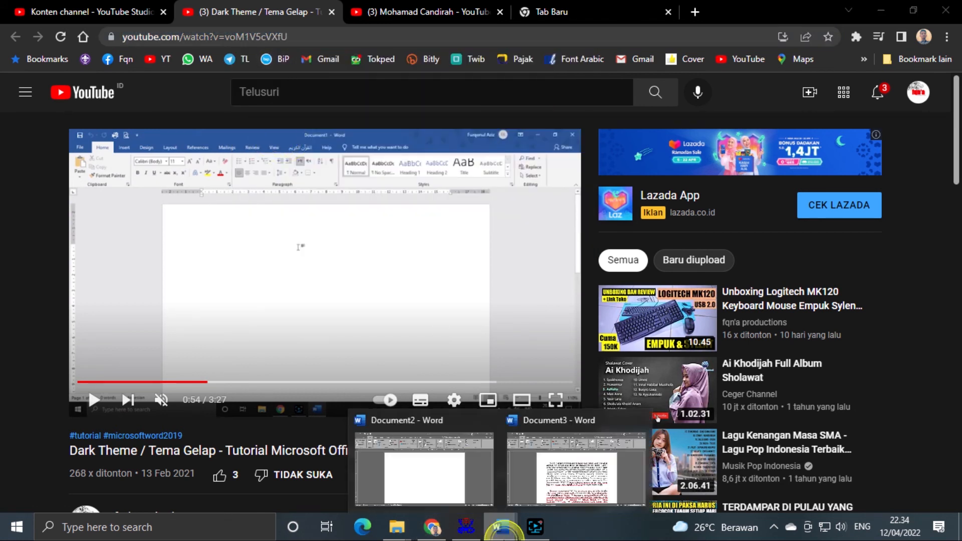
click(449, 474)
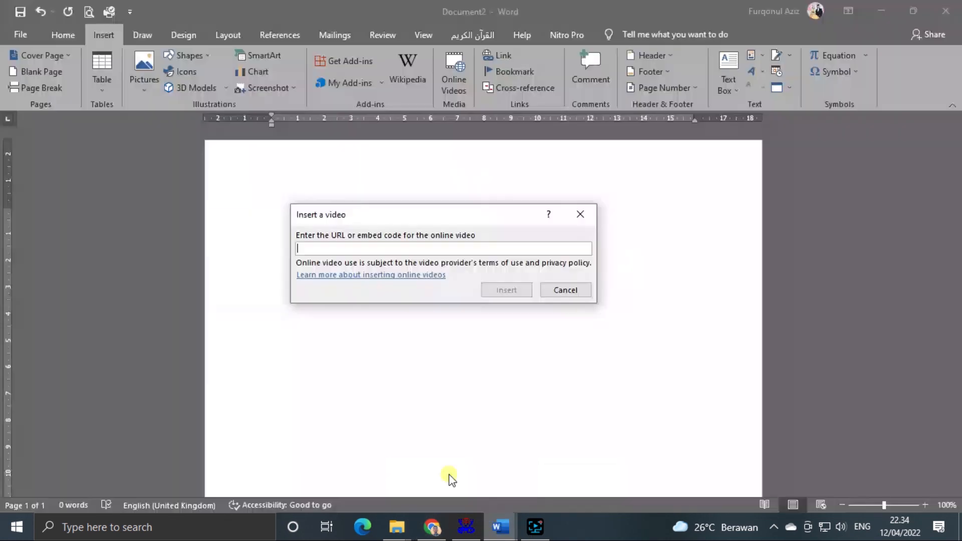
- Paste the copied YouTube address and insert the Dark Theme video into the page
right_click(336, 248)
click(356, 295)
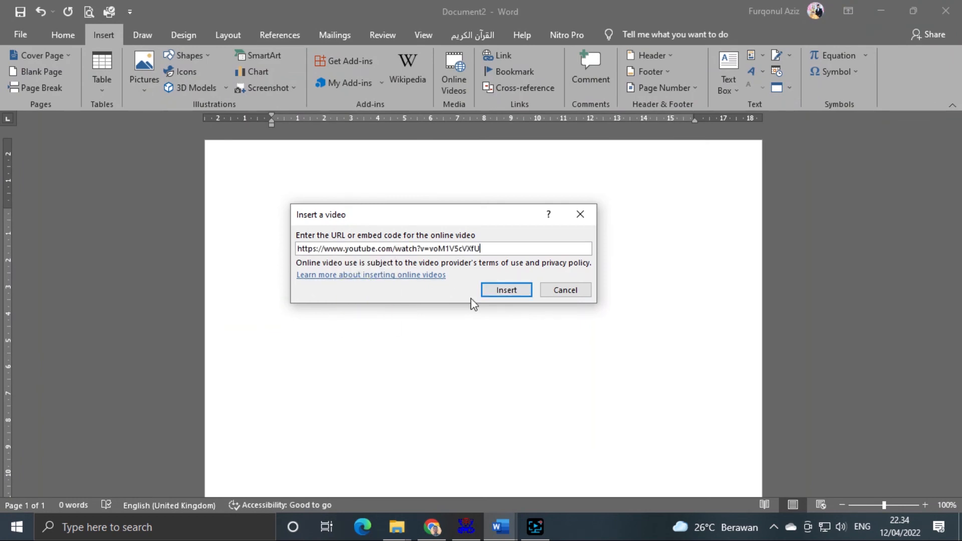
click(505, 292)
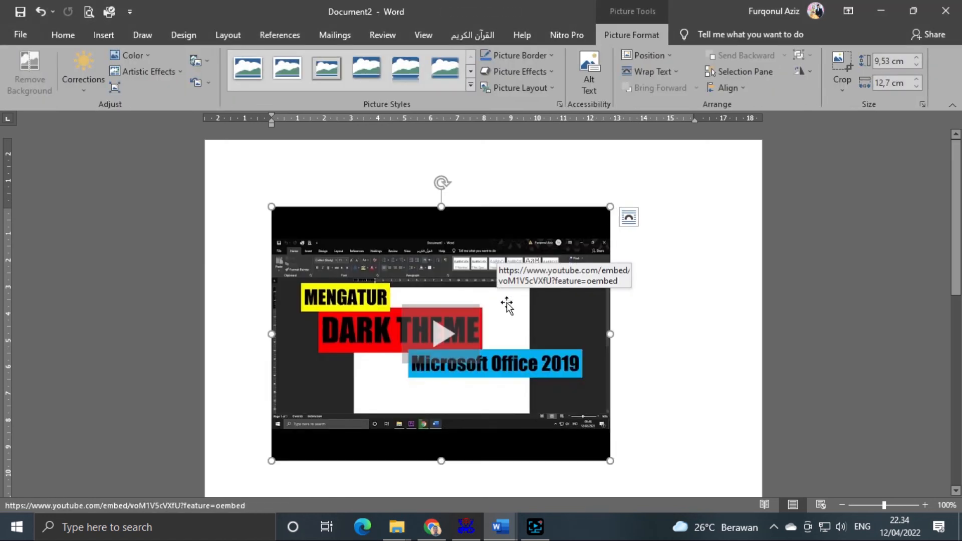
click(734, 328)
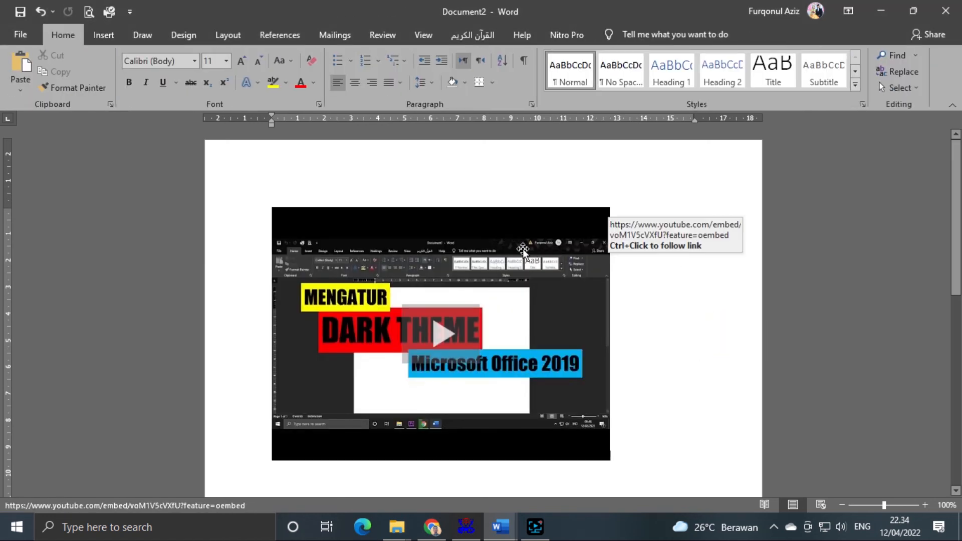
scroll(687, 294, down, 3)
scroll(687, 294, up, 3)
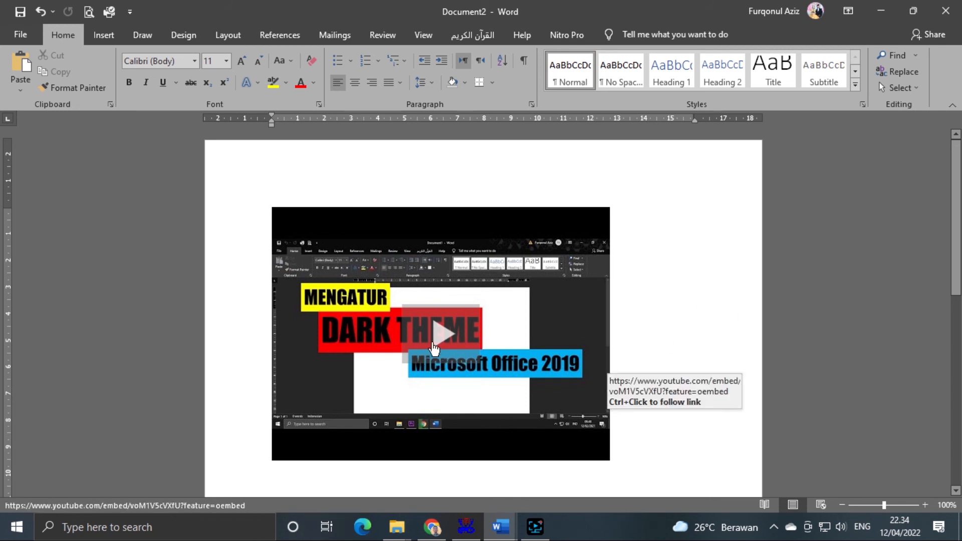
- Play the embedded video in Word, close the player, and select the video
click(441, 334)
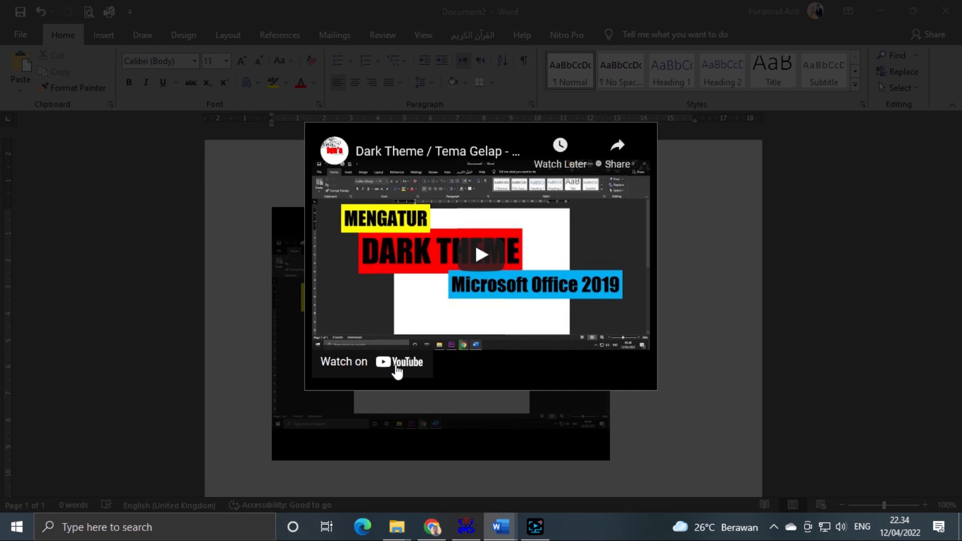
click(796, 270)
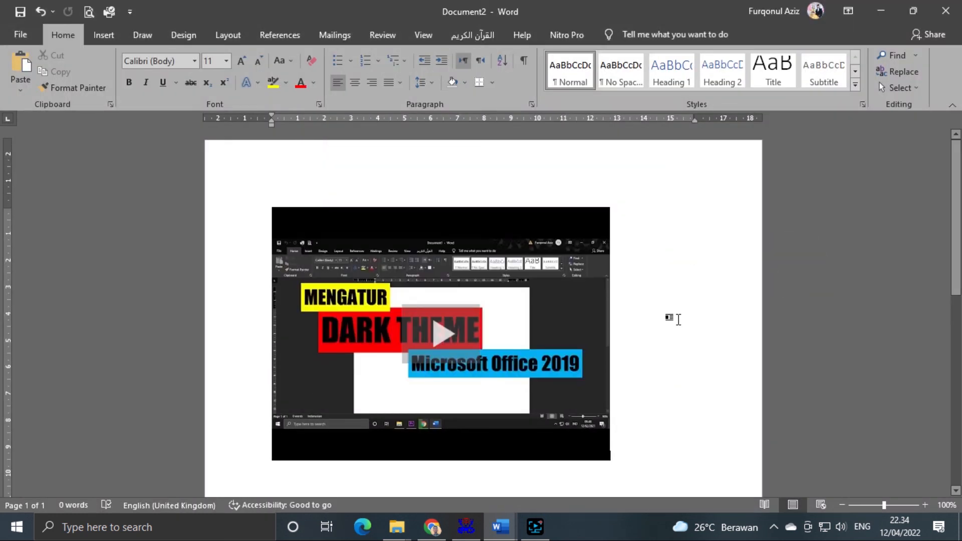
drag(679, 320, 253, 305)
click(591, 217)
- Delete the embedded video from Document2
key(Delete)
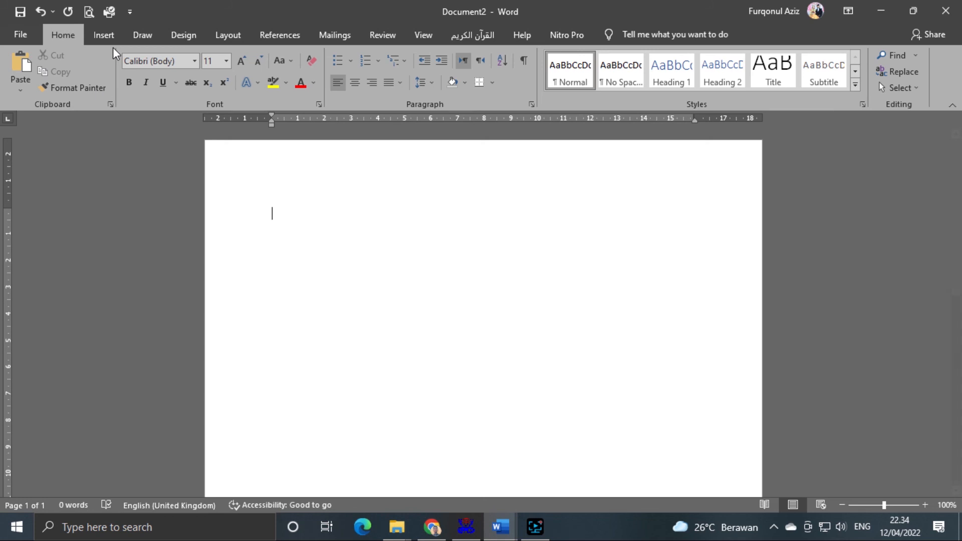
click(104, 35)
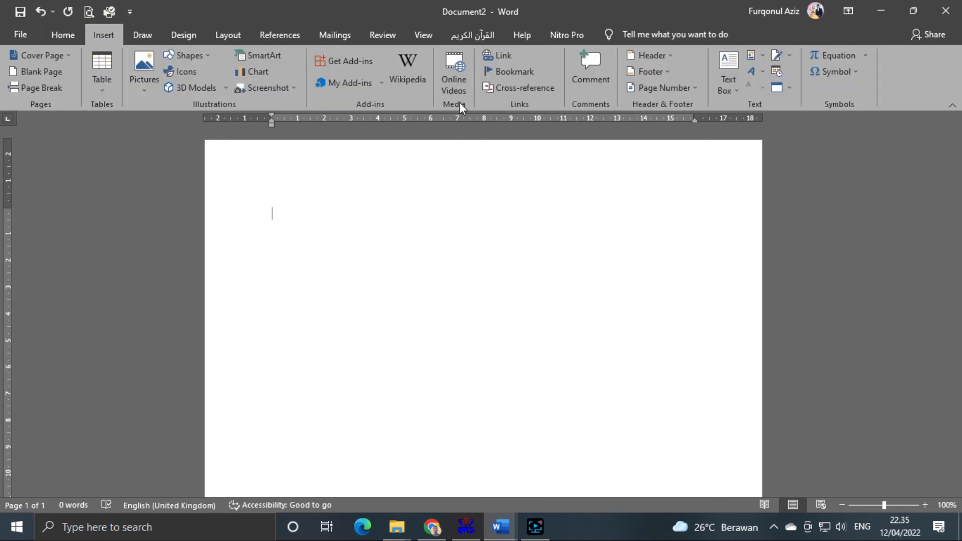
click(503, 55)
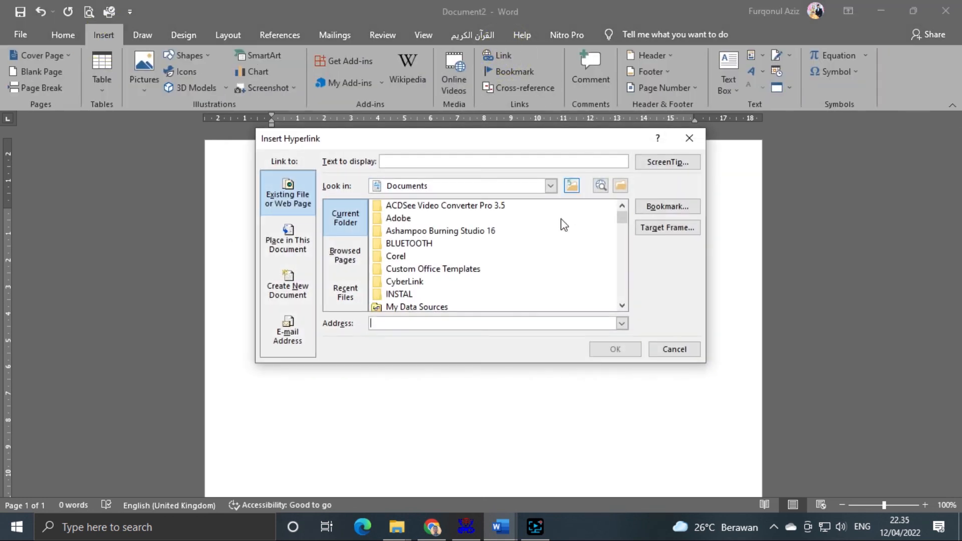
- Browse the hyperlink Link to targets and Browsed Pages, then cancel without adding a link
click(288, 239)
click(287, 196)
click(281, 240)
click(283, 286)
click(281, 228)
click(287, 198)
click(288, 239)
click(286, 285)
click(286, 244)
click(289, 197)
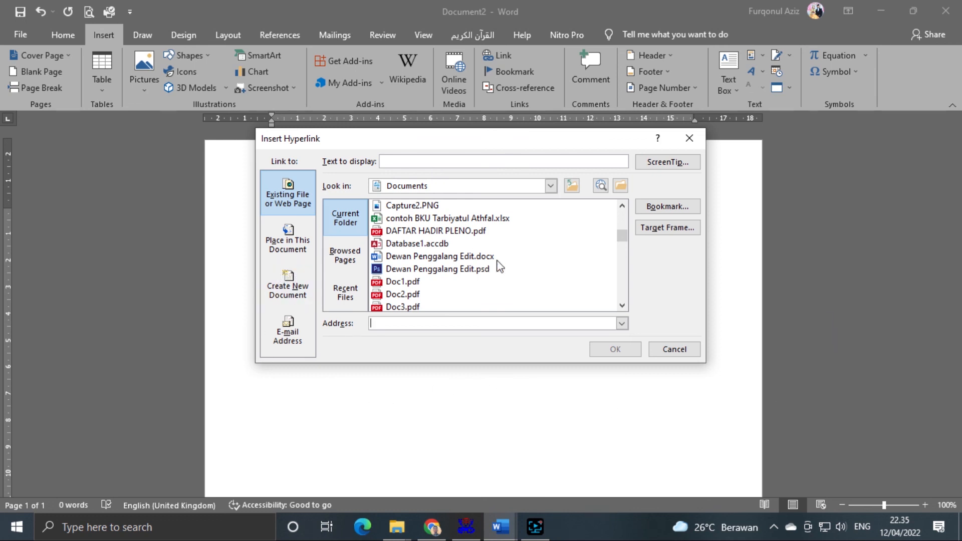
click(344, 255)
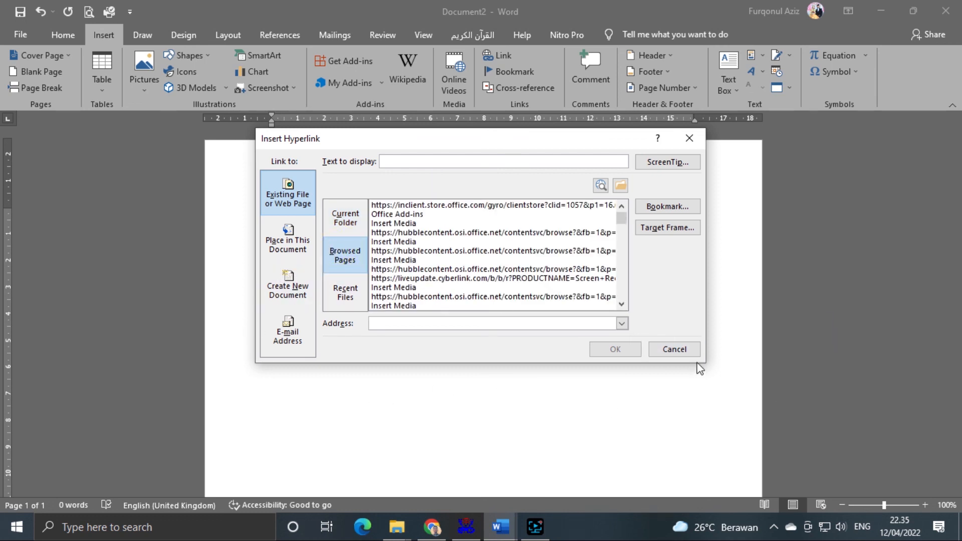
click(670, 348)
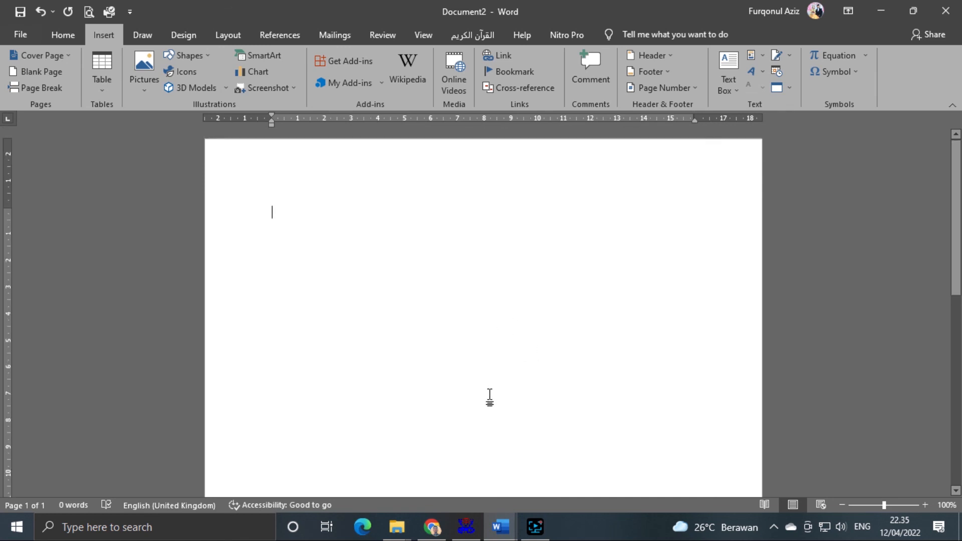
- Switch to Document3 from the Word taskbar preview and scroll to its top
mouse_move(500, 526)
click(553, 473)
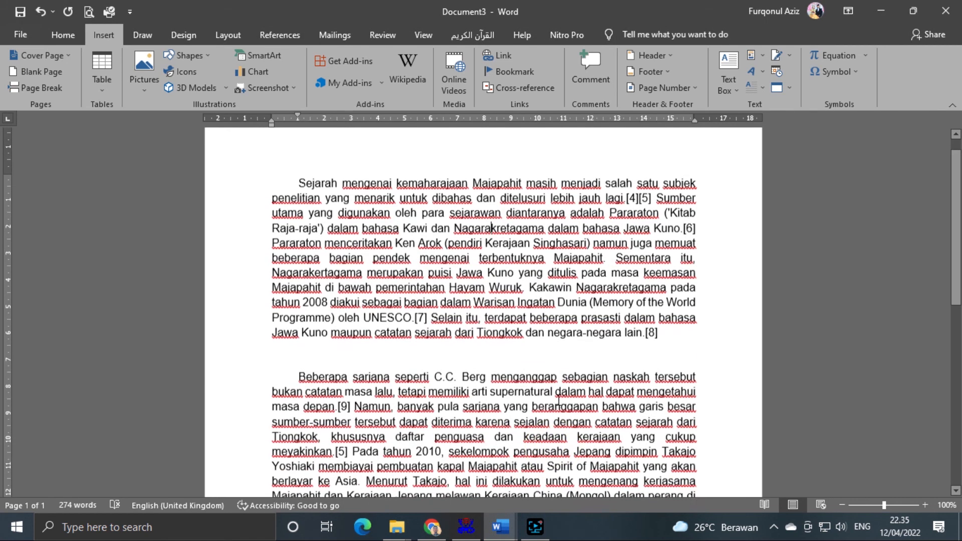
scroll(559, 398, down, 10)
scroll(558, 398, up, 8)
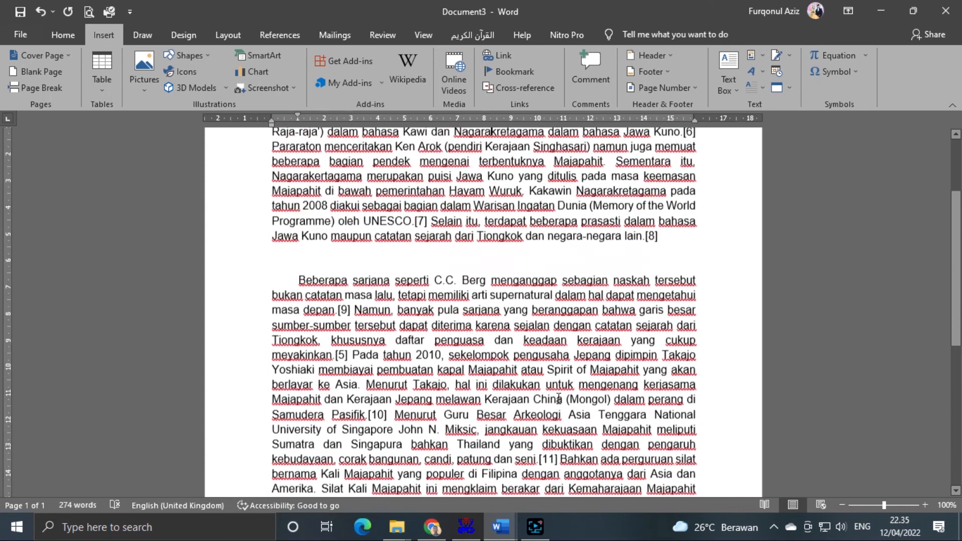
scroll(559, 399, up, 5)
- Select the first Majapahit paragraph, then place the cursor after 'lain.[8]'
click(636, 365)
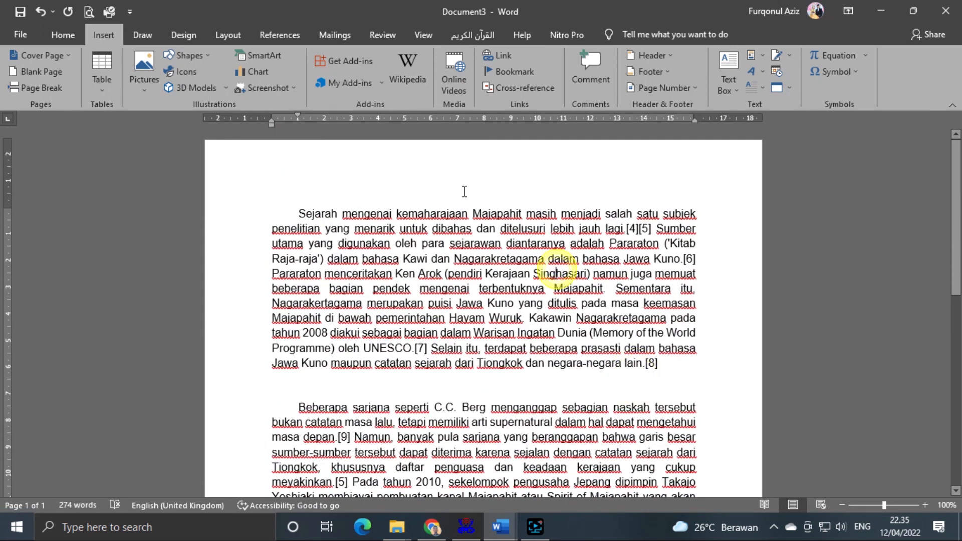
drag(293, 215, 530, 374)
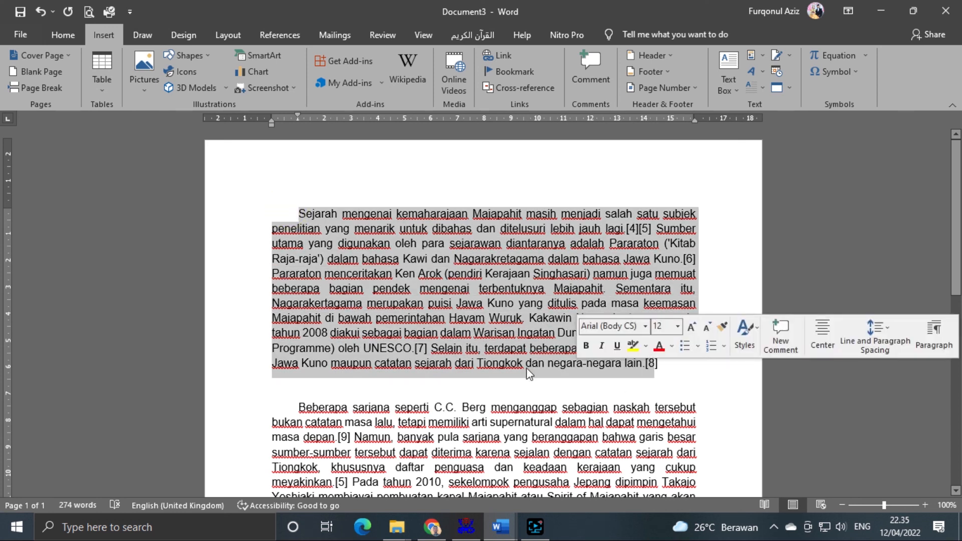
click(523, 363)
click(298, 212)
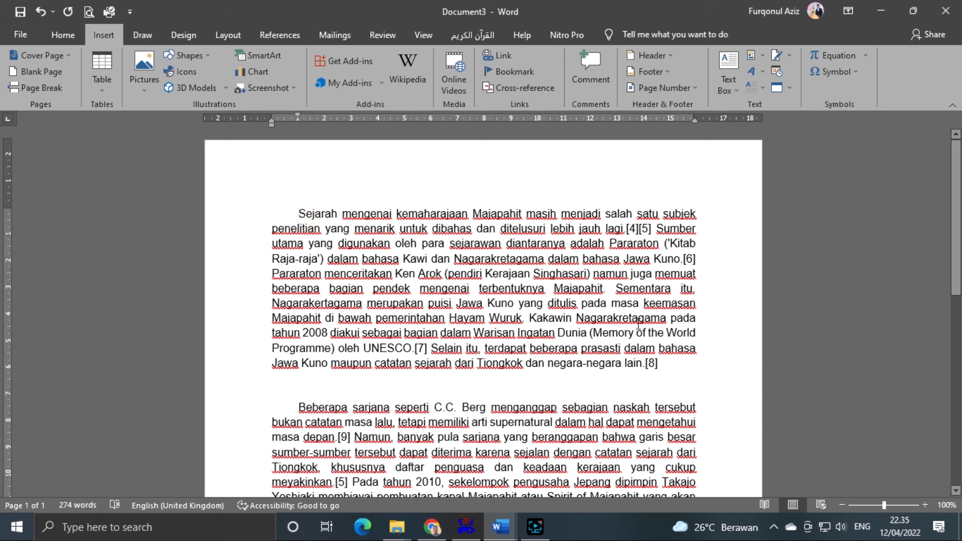
click(660, 363)
- Add a new comment after lain.[8] and type its text
click(589, 79)
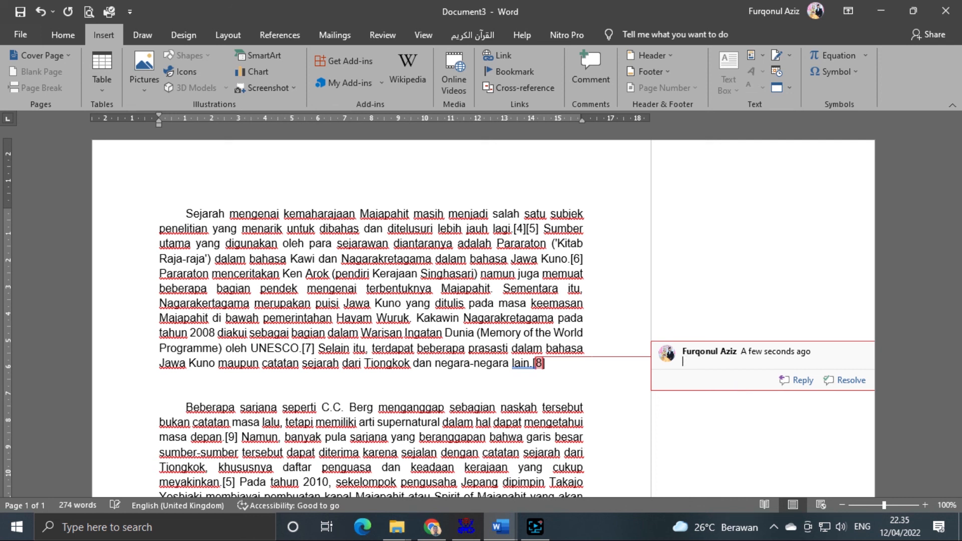
text(Komen ......)
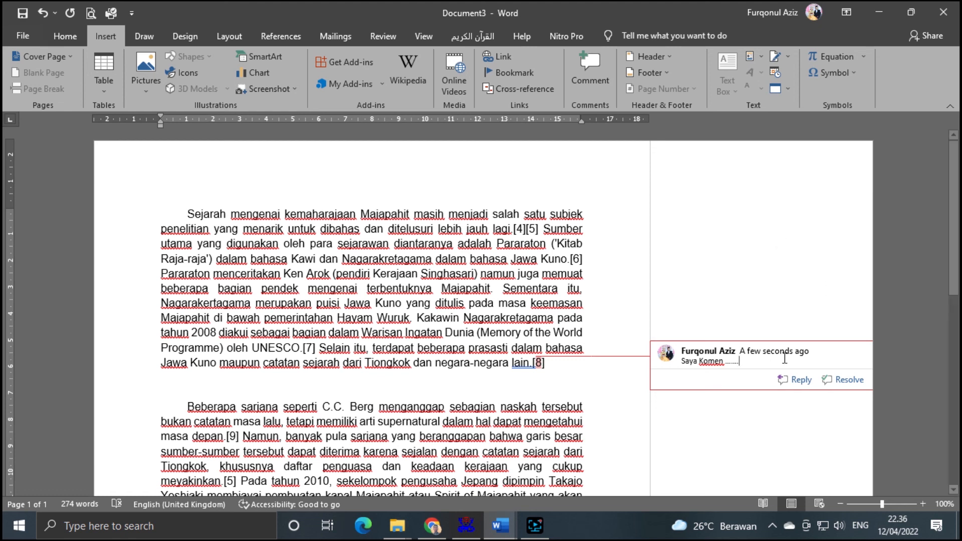
click(891, 381)
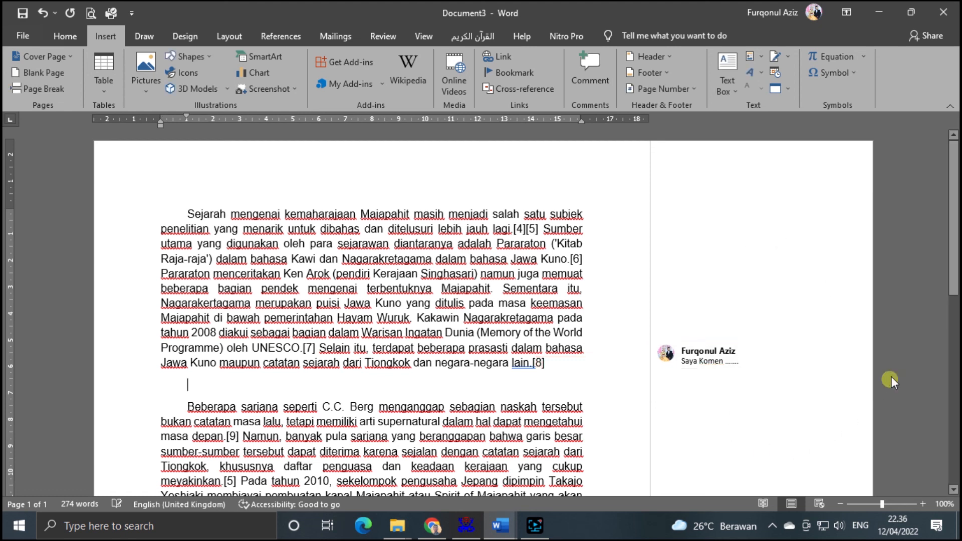
scroll(581, 336, down, 7)
scroll(583, 339, up, 7)
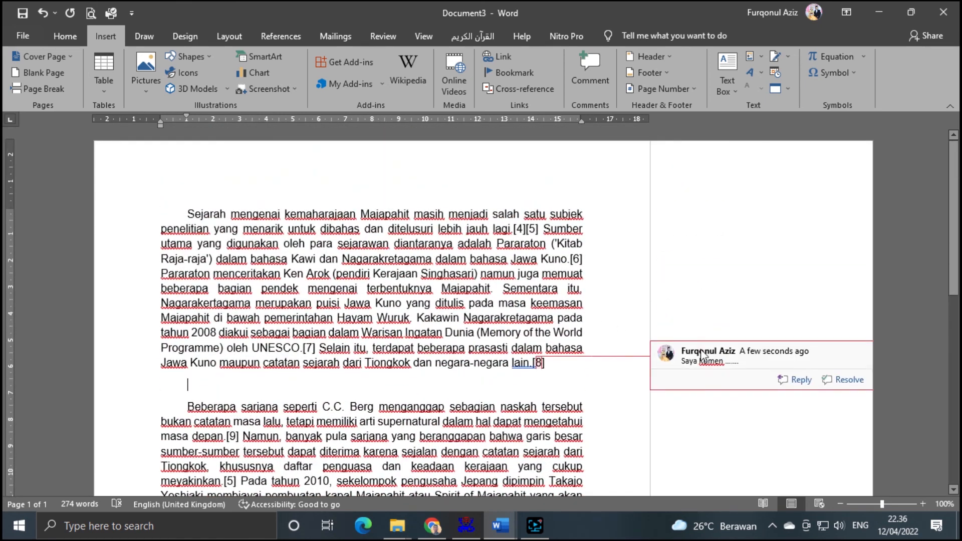
- Reopen the comment on lain.[8] so it reads 'Saya Komen.......', then return to the document
click(318, 271)
click(444, 407)
click(540, 363)
click(707, 345)
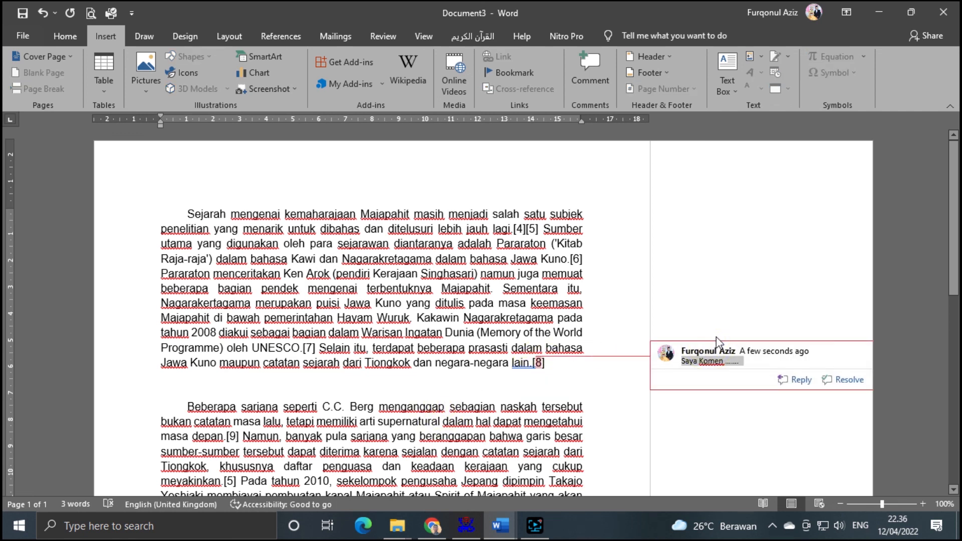
scroll(476, 340, down, 8)
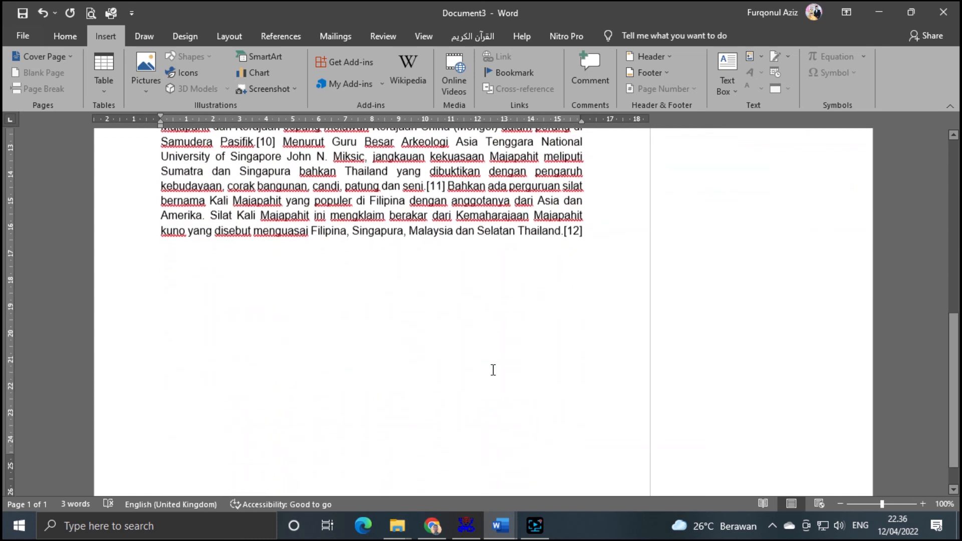
scroll(491, 369, up, 8)
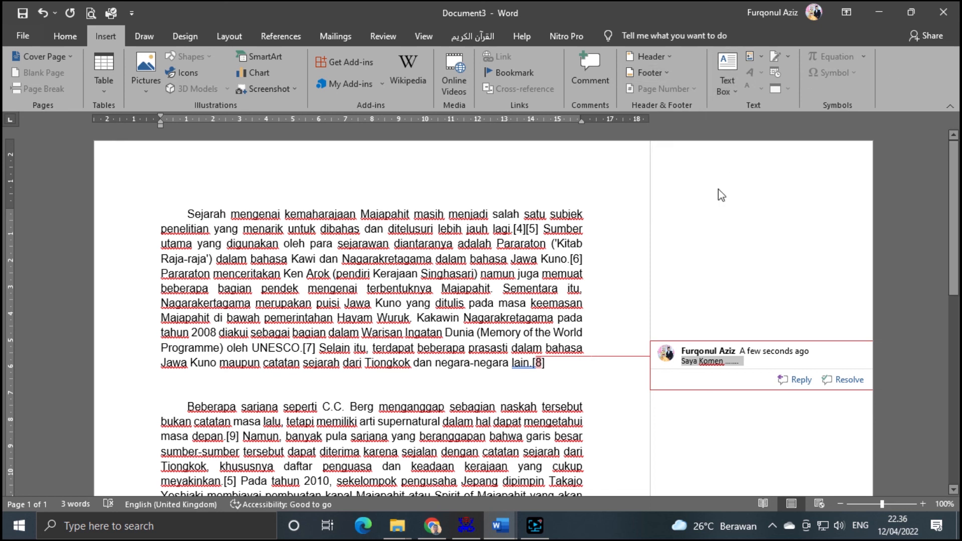
click(522, 150)
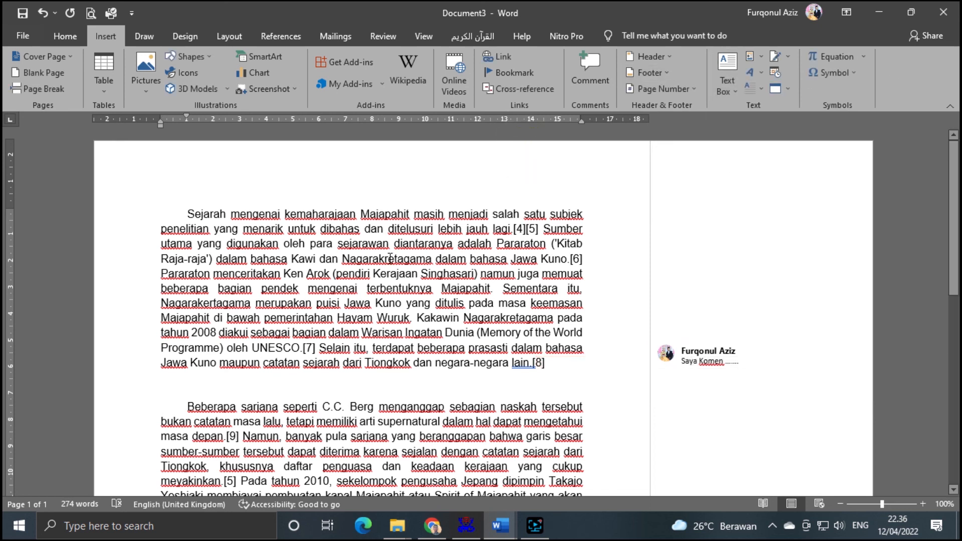